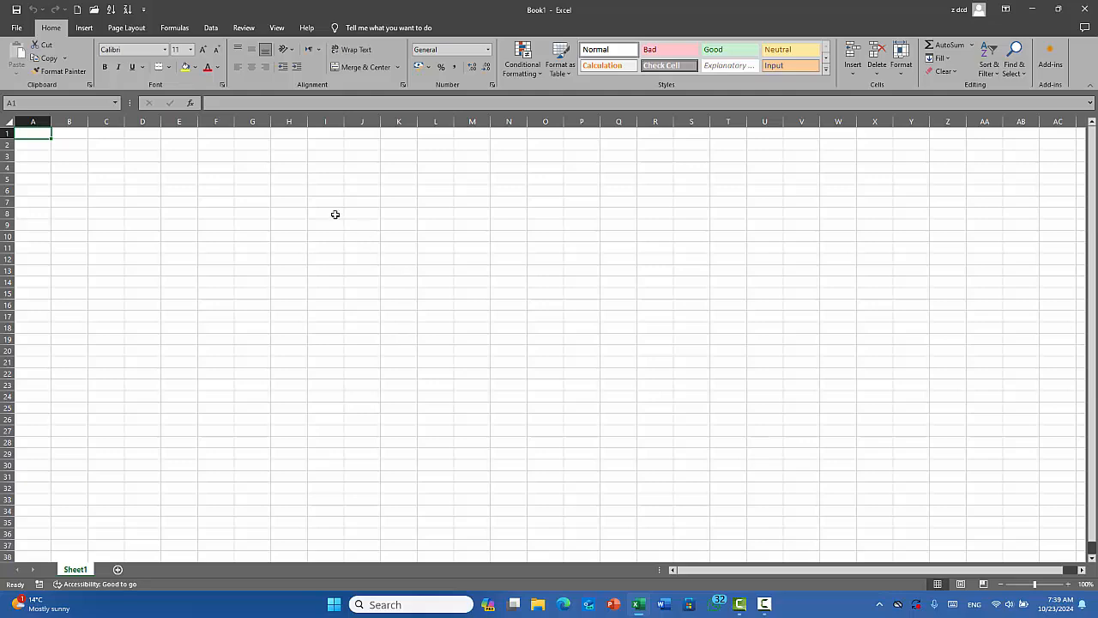
scroll(322, 203, "up", 8, "ctrl")
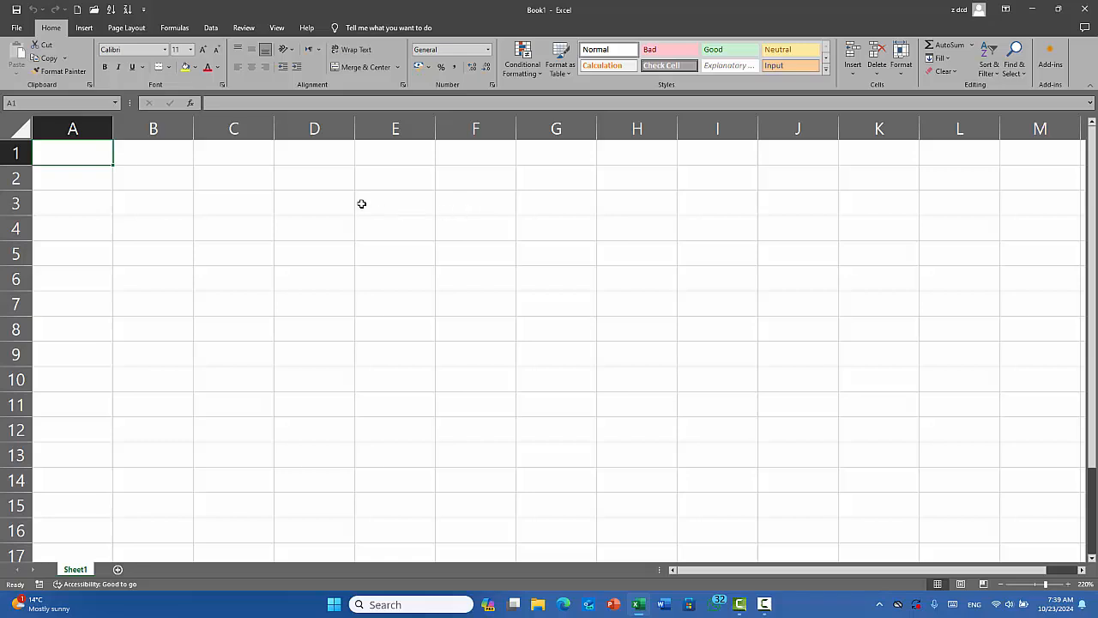
left_click_drag(299, 159, 337, 326)
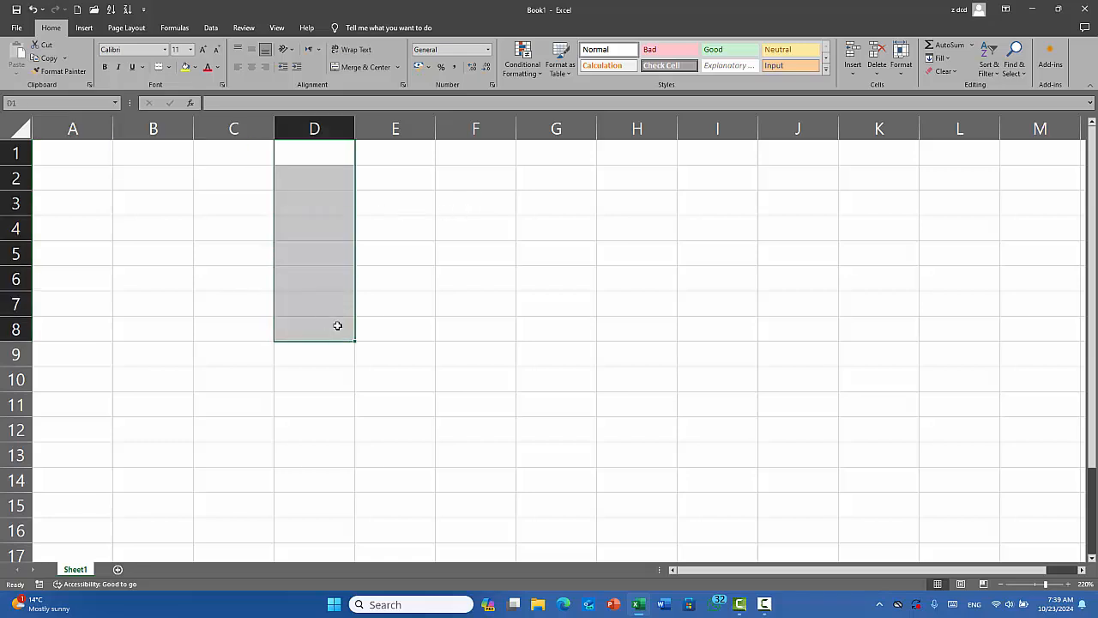
left_click(380, 255)
left_click_drag(404, 179, 433, 260)
left_click(499, 260)
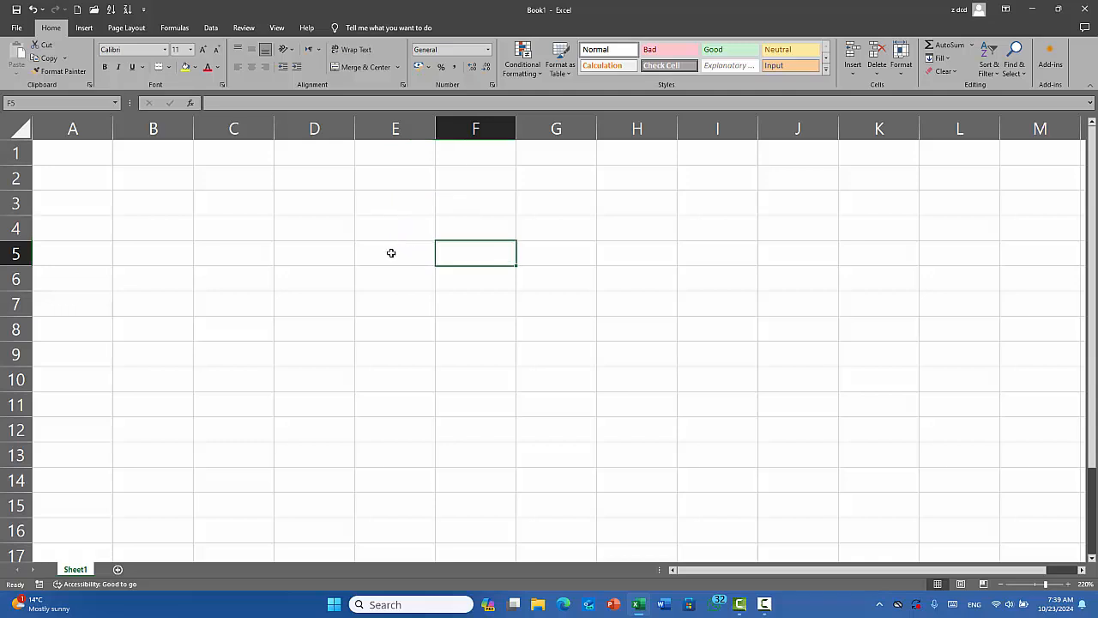
left_click(393, 250)
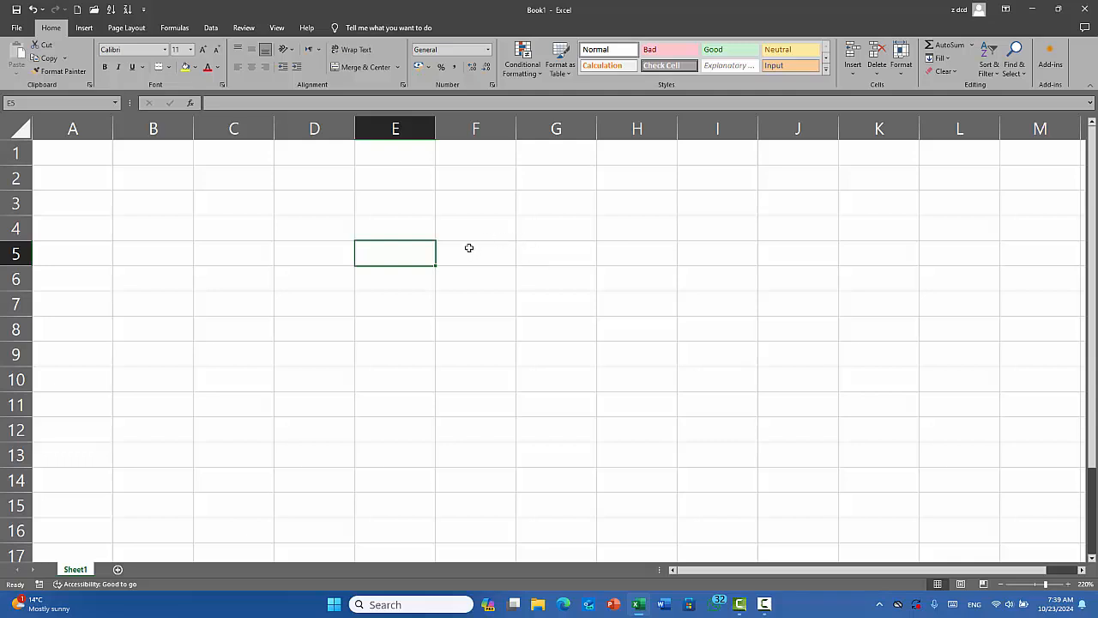
left_click_drag(475, 251, 568, 322)
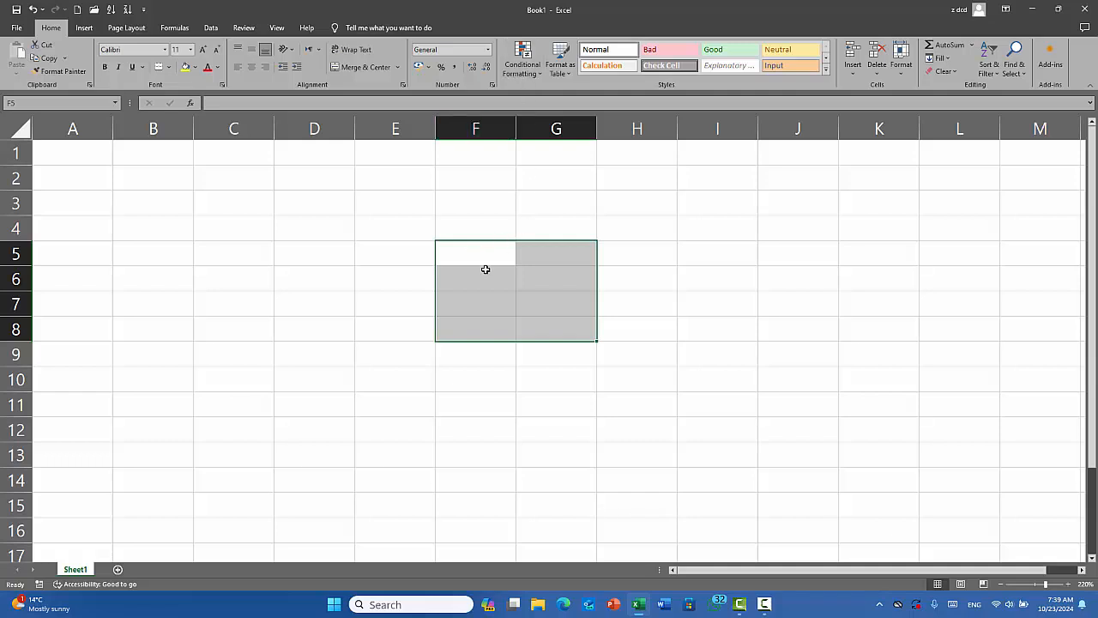
left_click(443, 237)
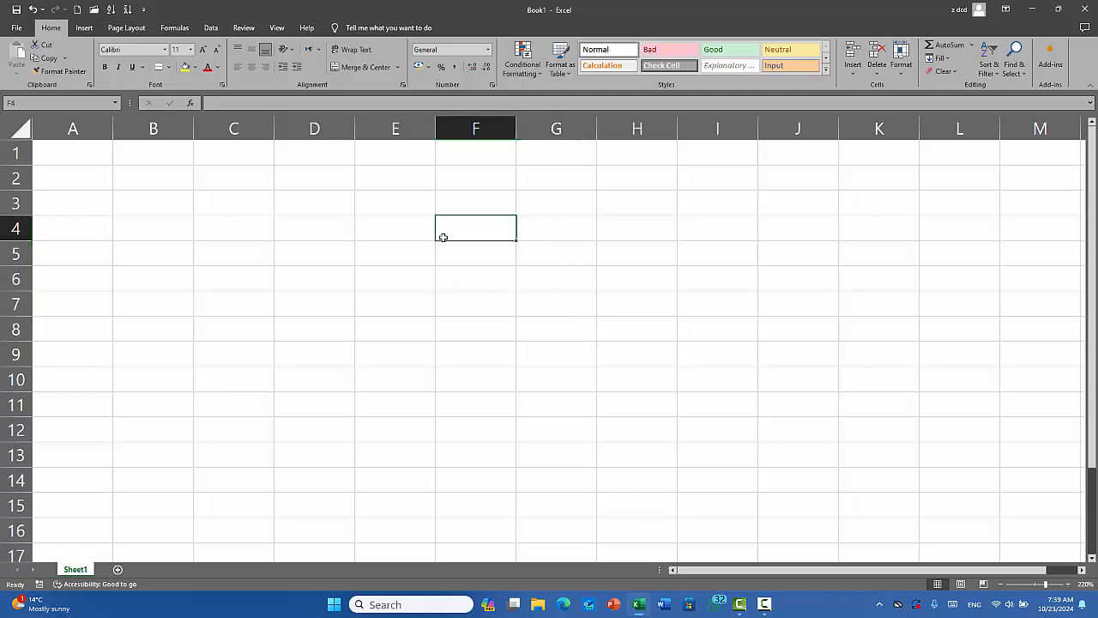
- Enter the heading "name" in E4 and list the five people's first names below it in E5:E9
left_click(391, 235)
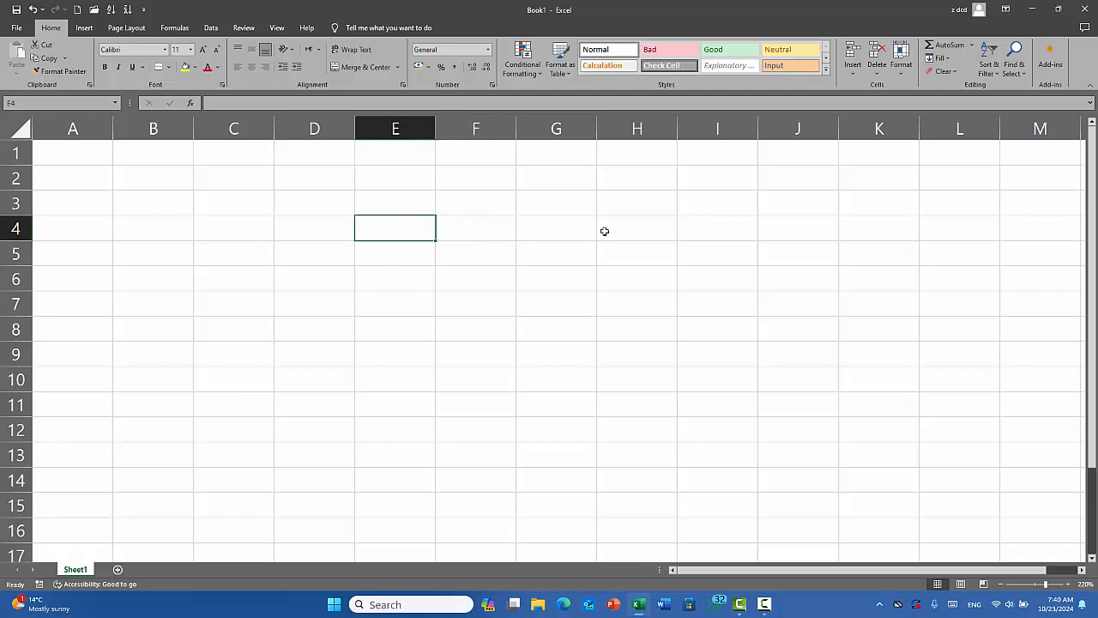
type("name")
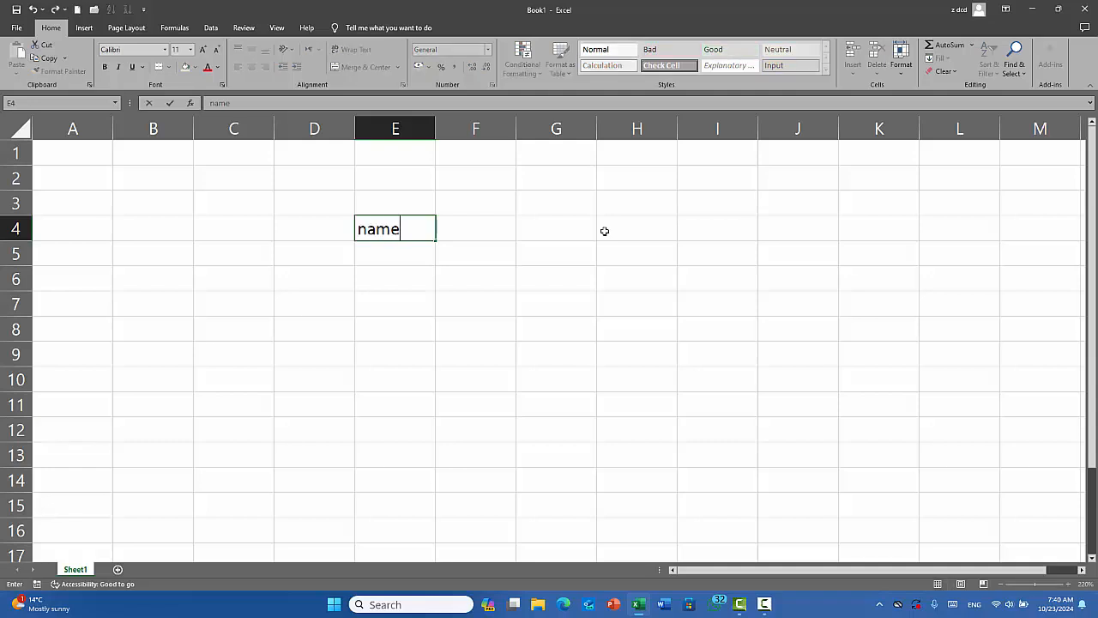
key("Return")
type("ahmad")
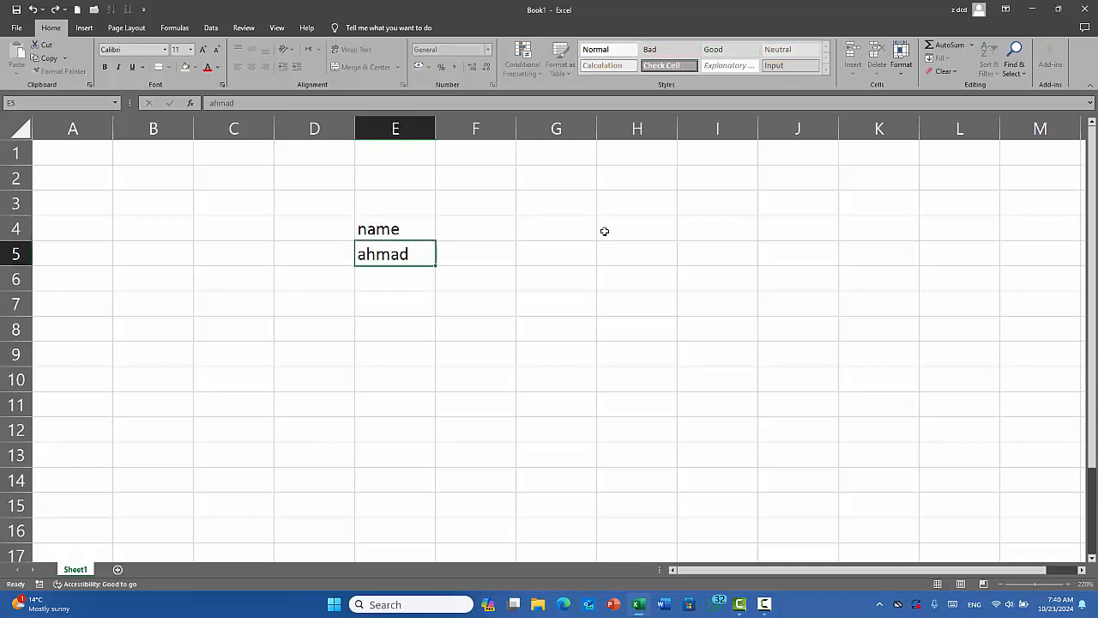
key("Return")
type("wali")
key("Return")
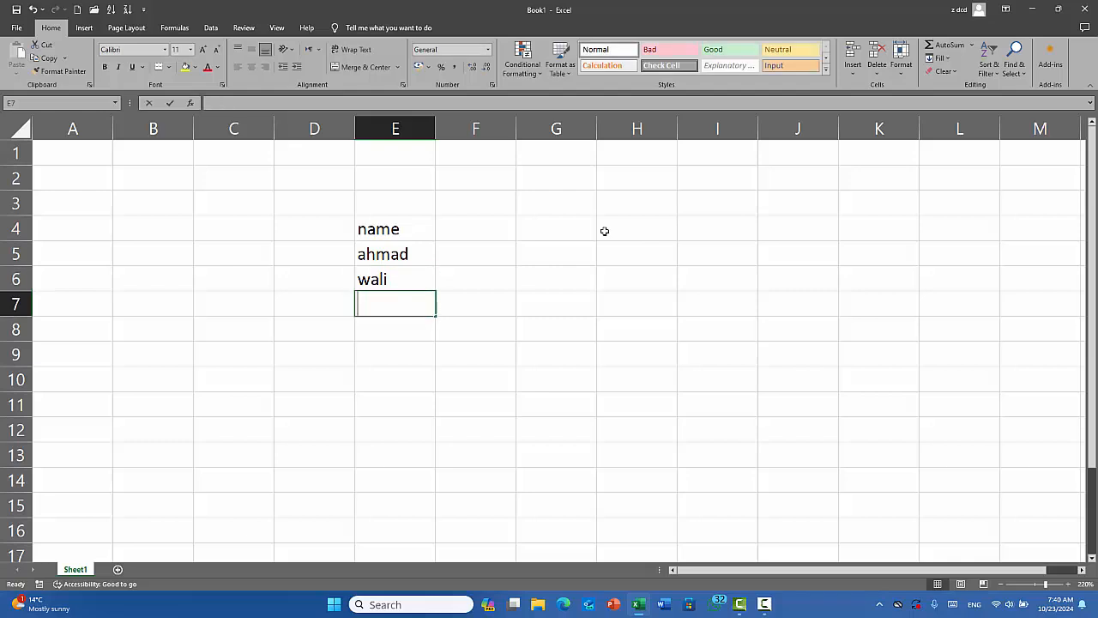
type("khan")
key("Return")
type("jam")
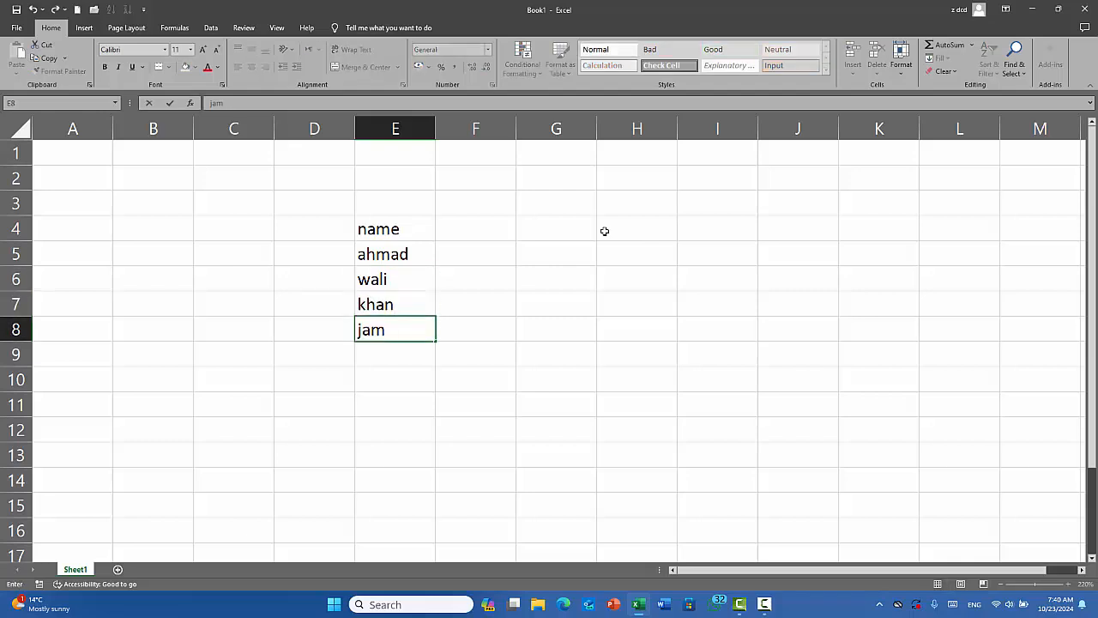
key("BackSpace")
type("n")
key("Return")
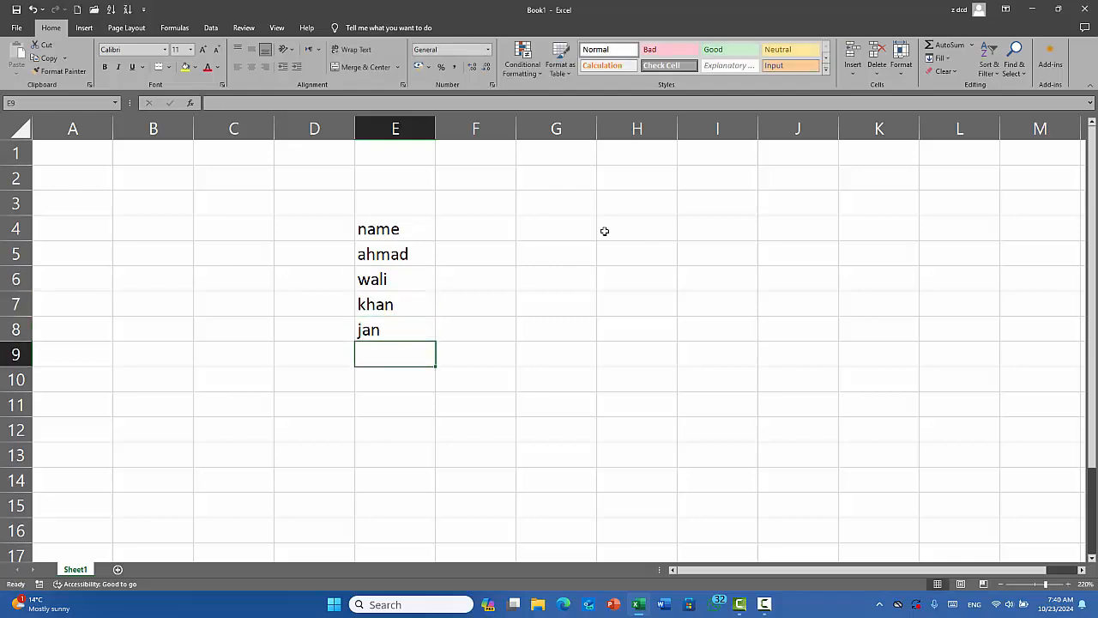
type("kamal")
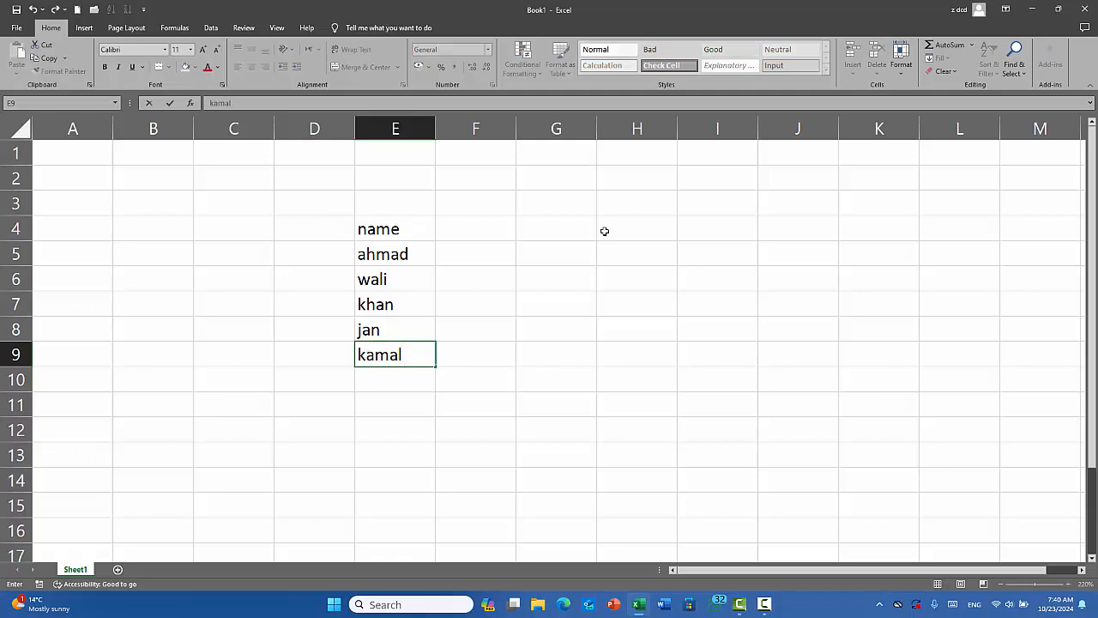
key("Tab")
- Add the column headings "word", "excel", "totle" and "average" across F4:I4
left_click(470, 227)
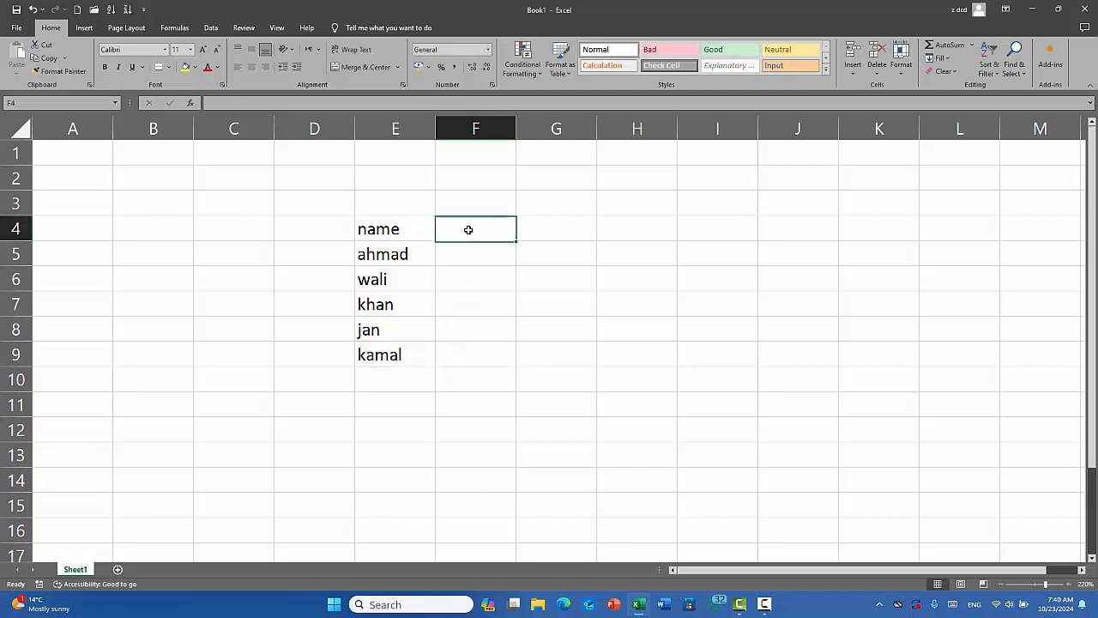
type("wtr")
key("BackSpace")
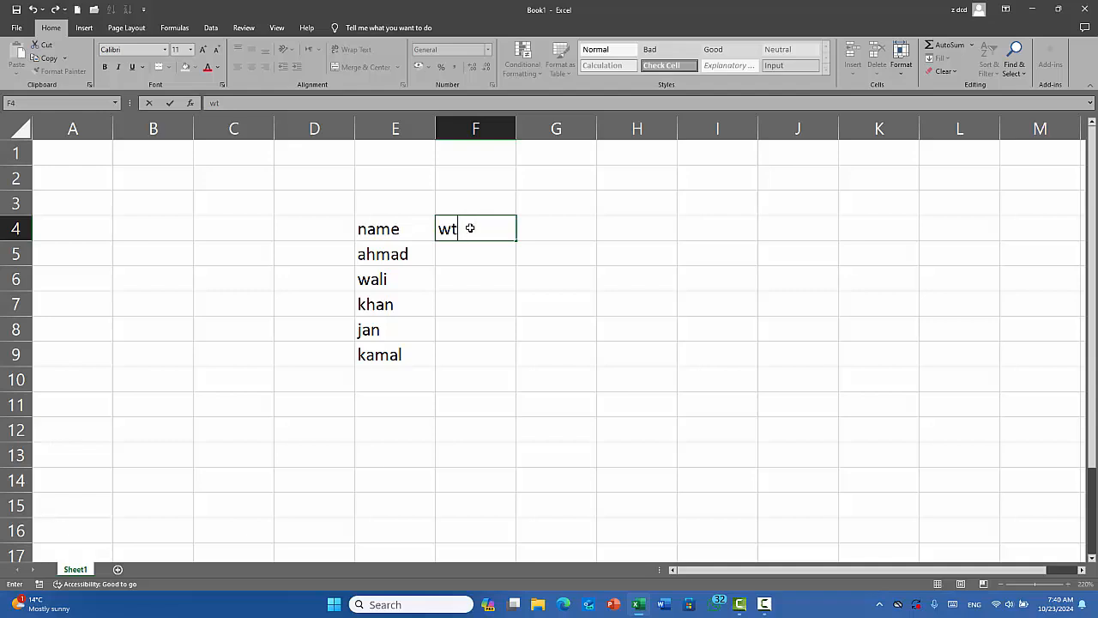
key("BackSpace")
type("ord")
key("Tab")
type("excel")
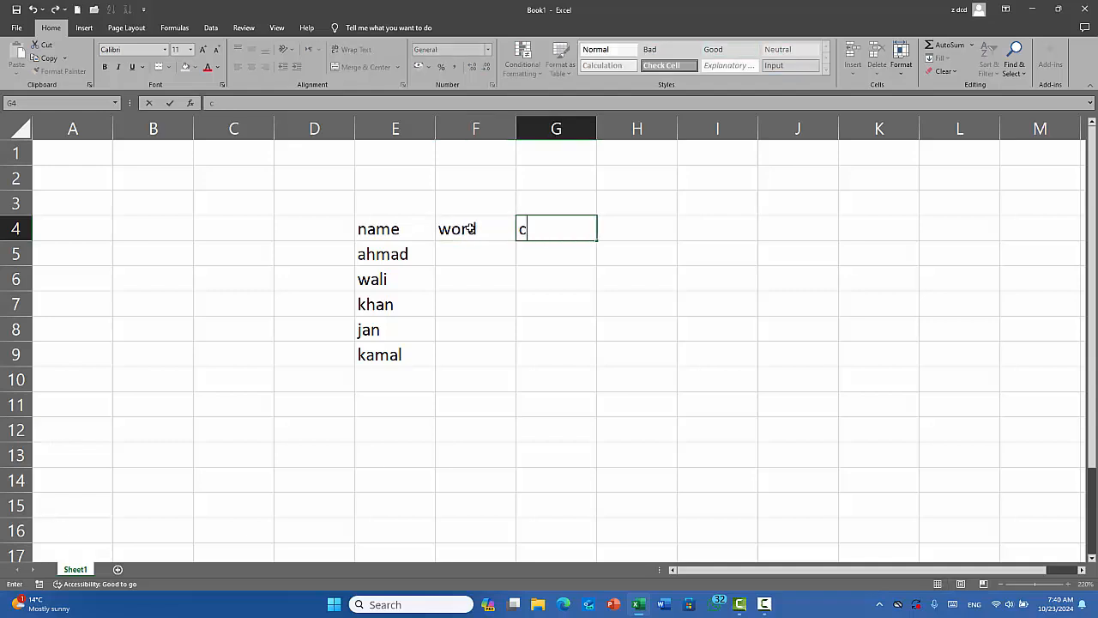
key("Tab")
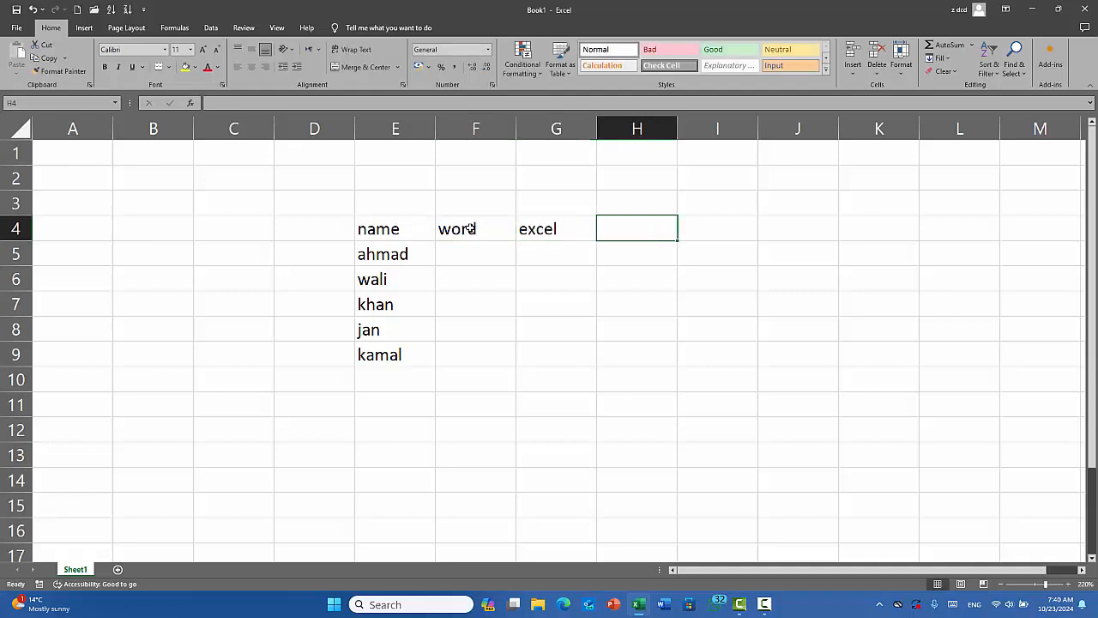
type("totle")
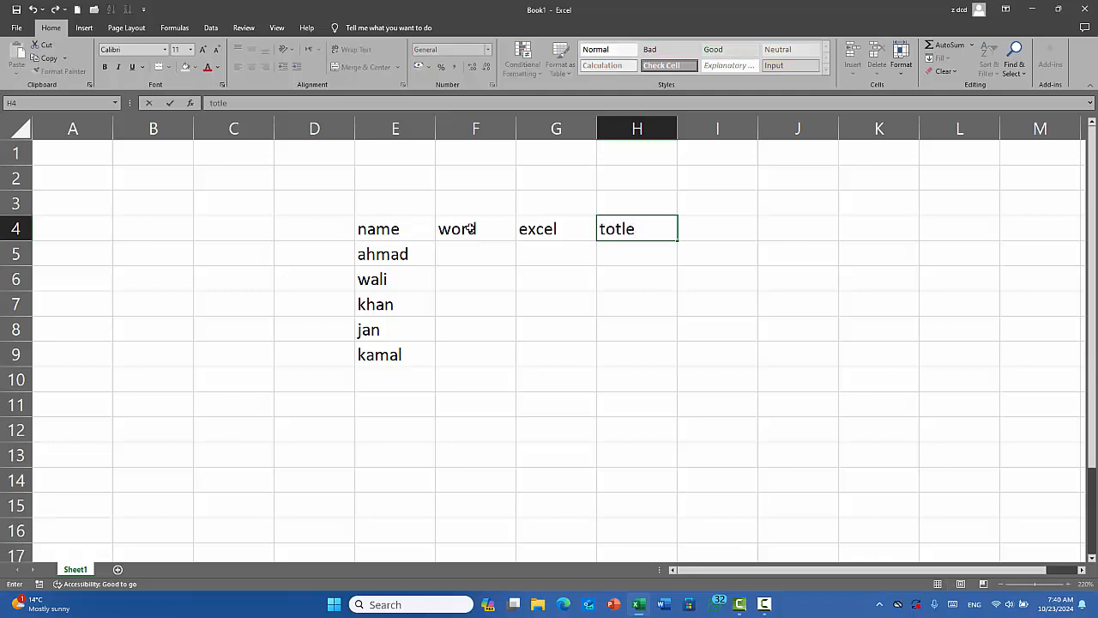
key("Tab")
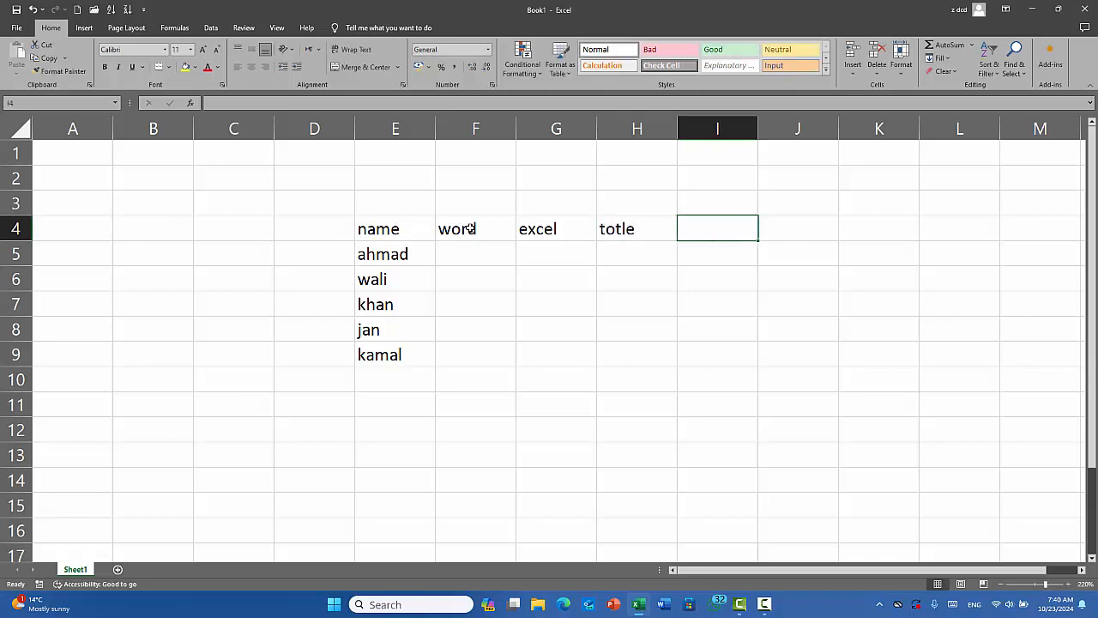
type("a")
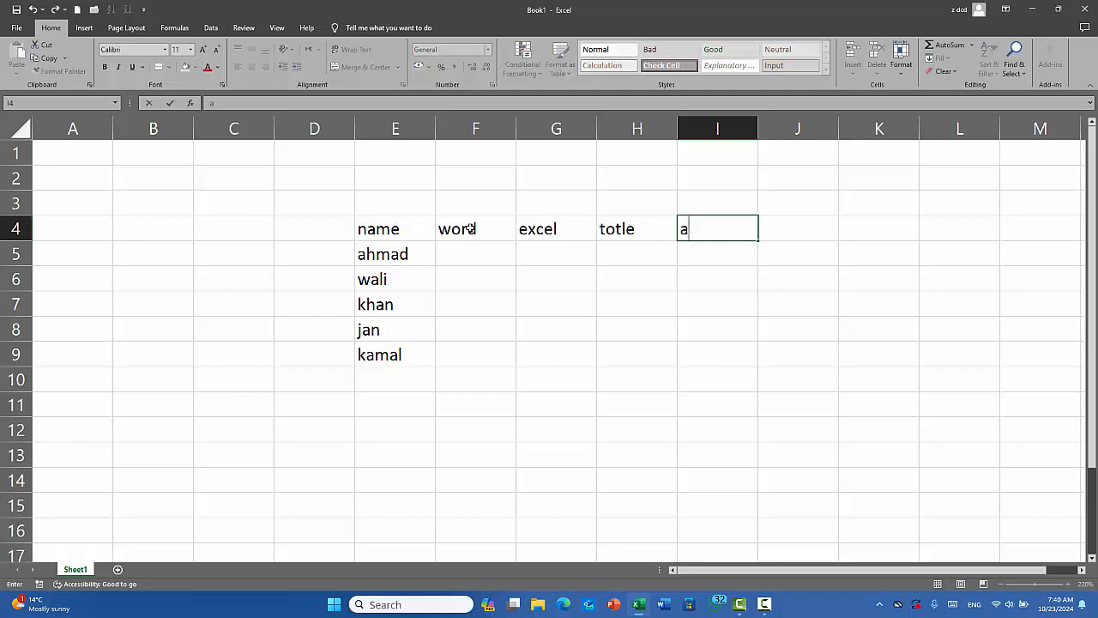
type("verage")
key("Tab")
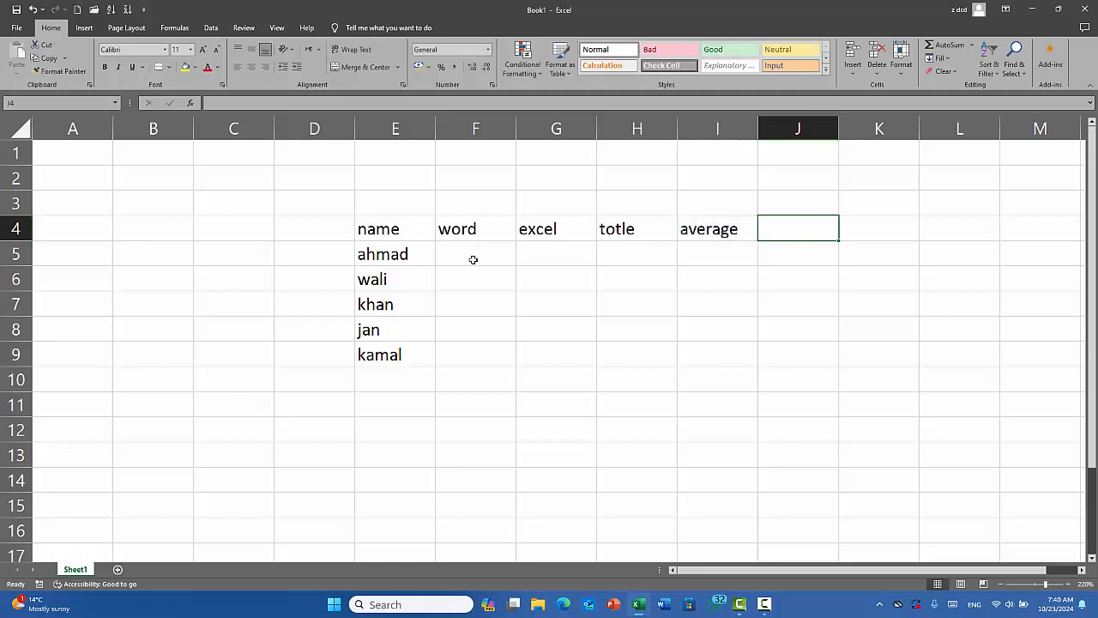
- Fill the word scores in F5:F9 with 45, 87, 89, 56 and 32
left_click(472, 258)
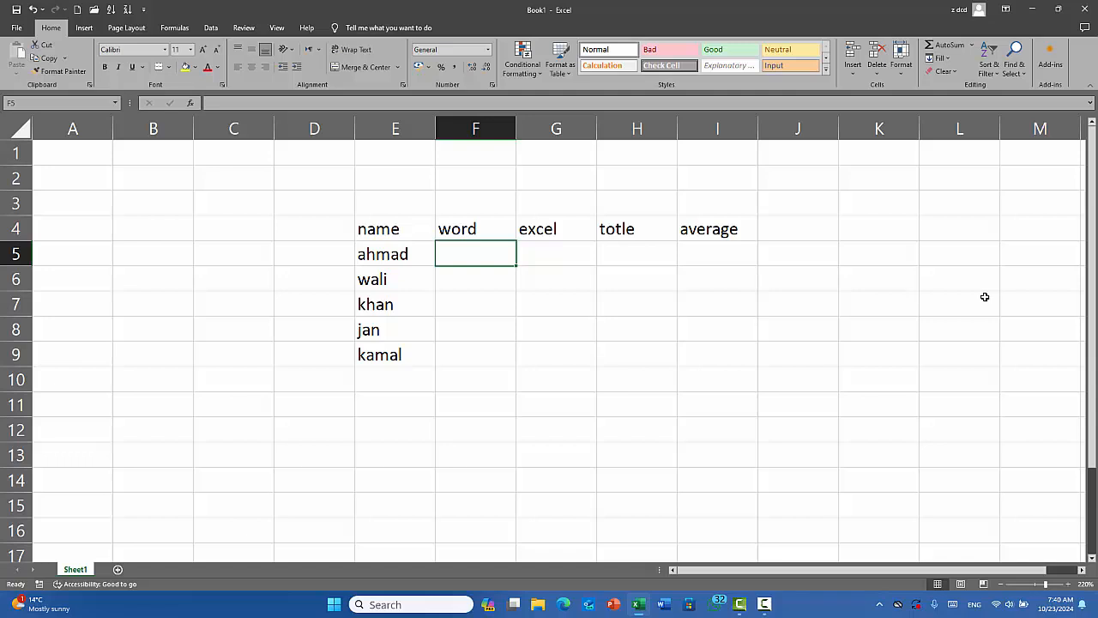
type("45")
key("Return")
type("87")
key("Return")
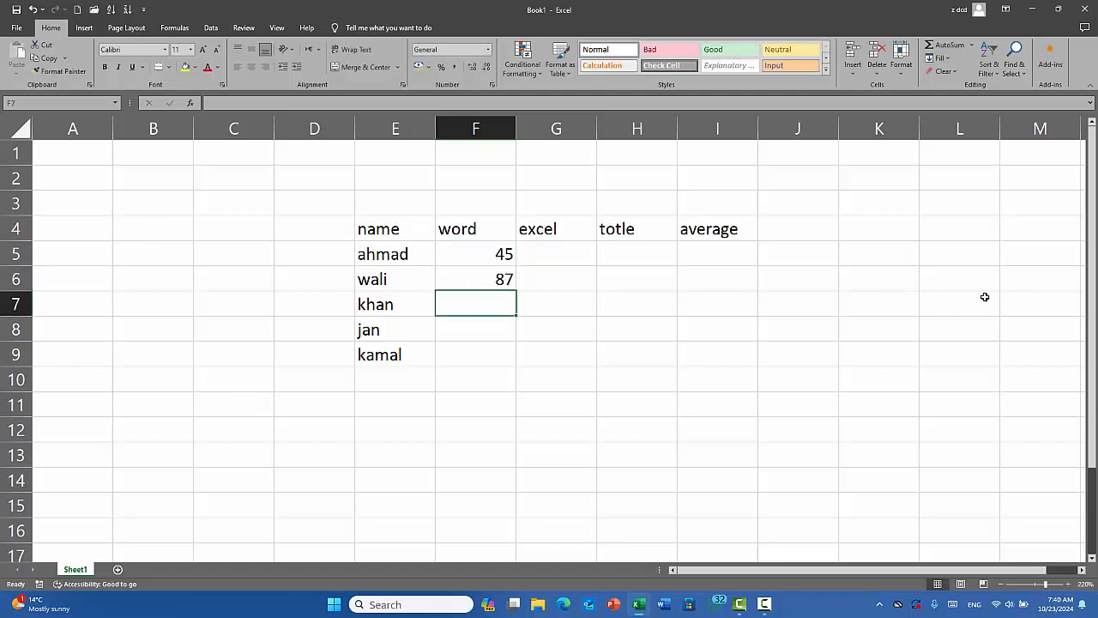
type("89")
key("Return")
type("56")
key("Return")
type("32")
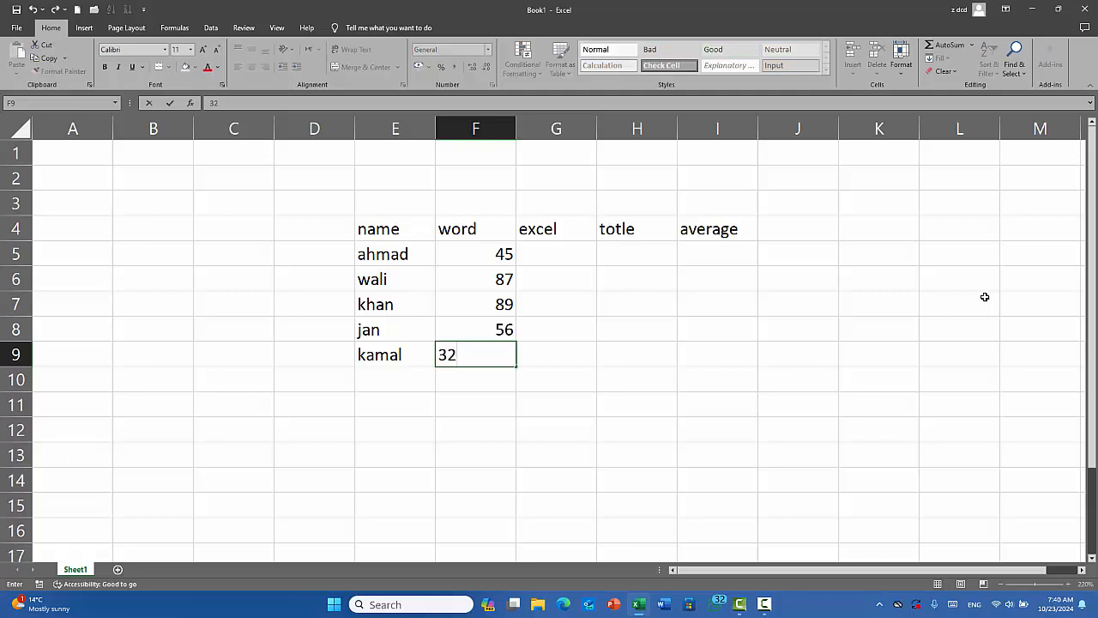
key("Tab")
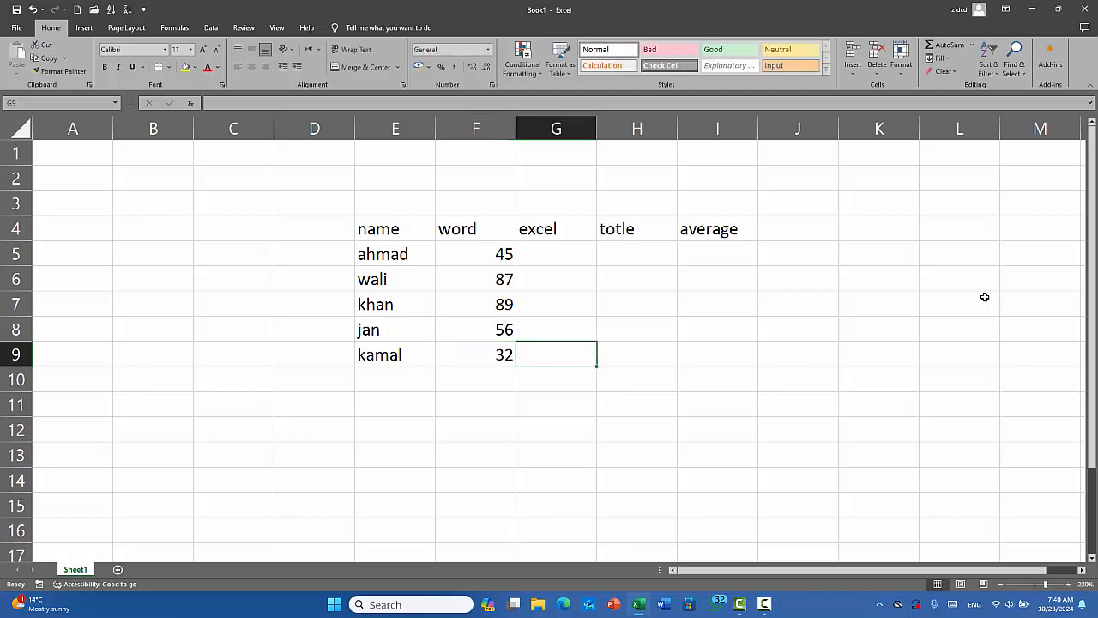
- Fill the excel scores in G5:G9 with 89, 54, 65, 98 and 78 from top to bottom
type("78")
key("Up")
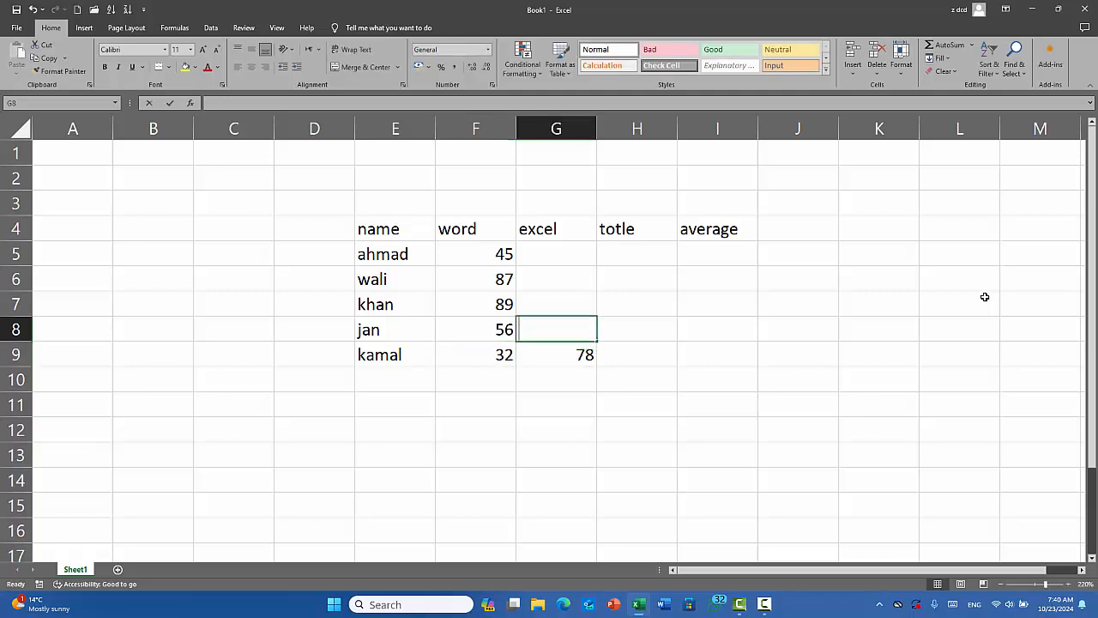
type("98")
key("Up")
type("65")
key("Up")
type("54")
key("Up")
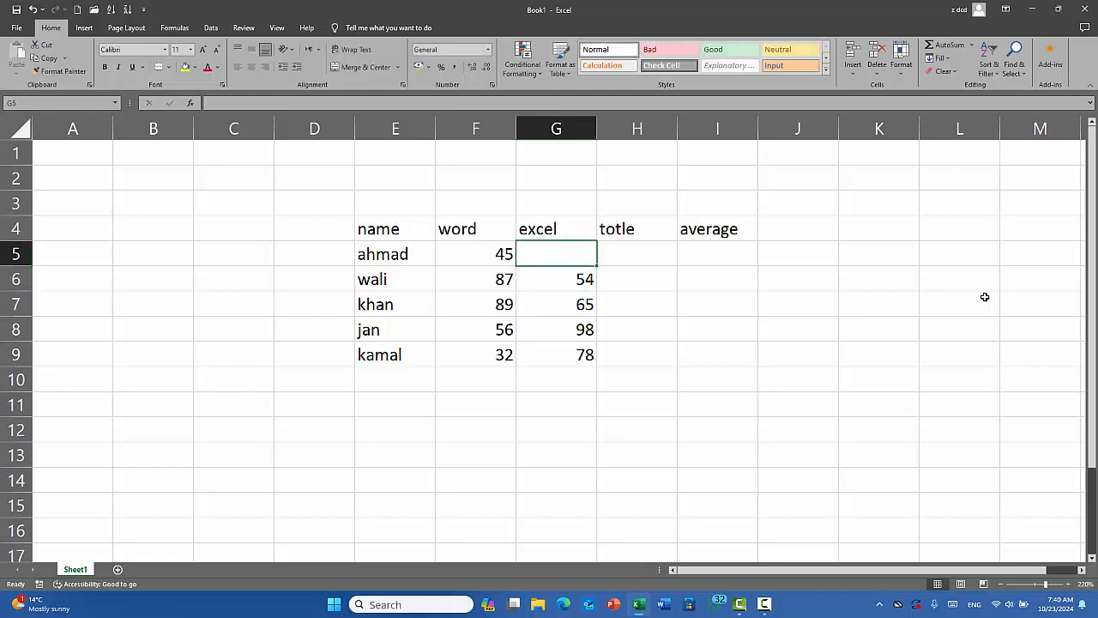
type("89")
key("Up")
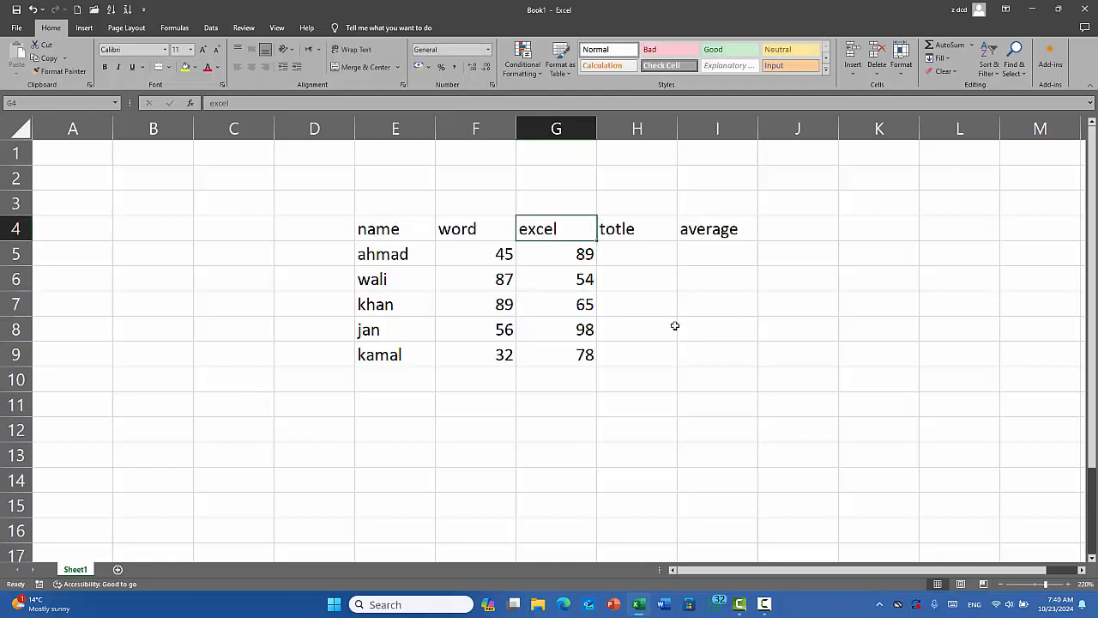
- Calculate the totals by summing F5:G5 with AutoSum in H5 and filling the formula down to H9
left_click(637, 262)
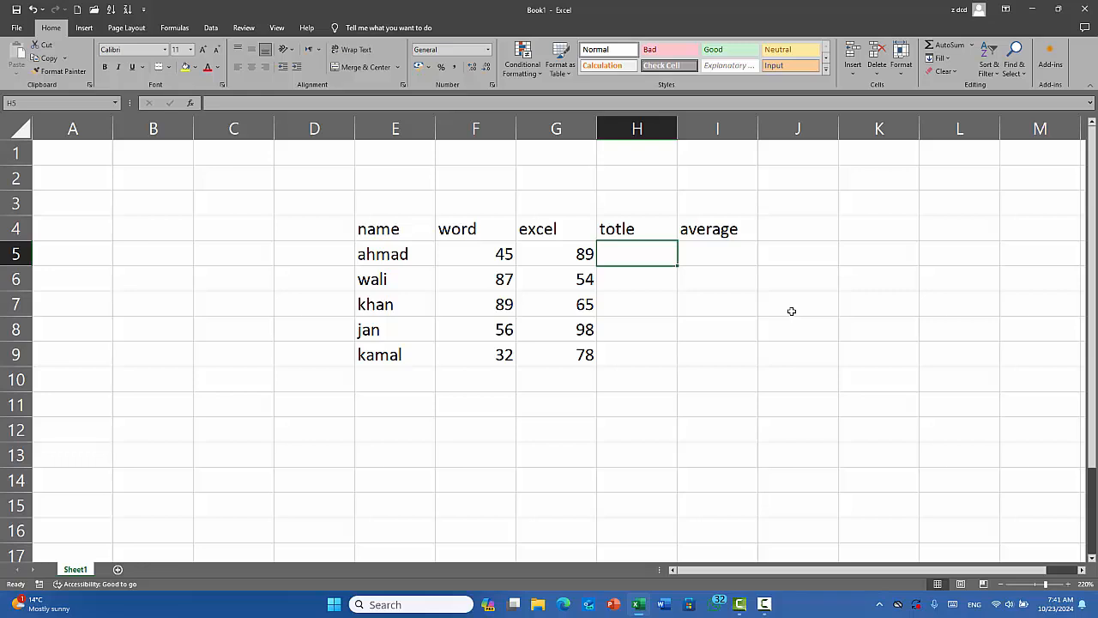
key("alt+equal")
key("ctrl+Return")
left_click_drag(664, 263, 664, 355)
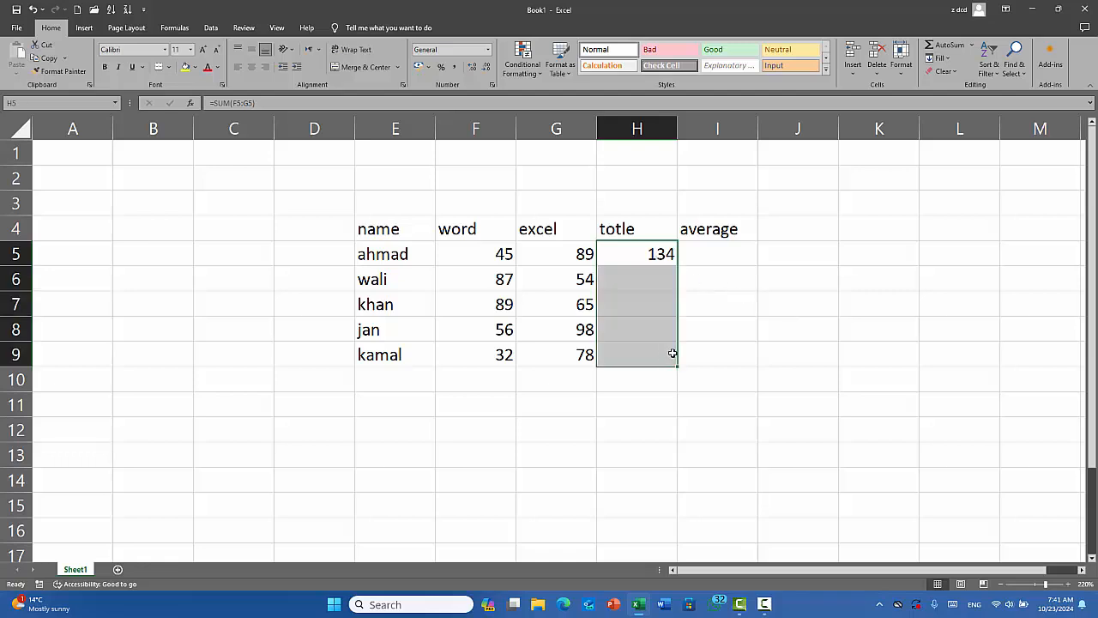
key("ctrl+d")
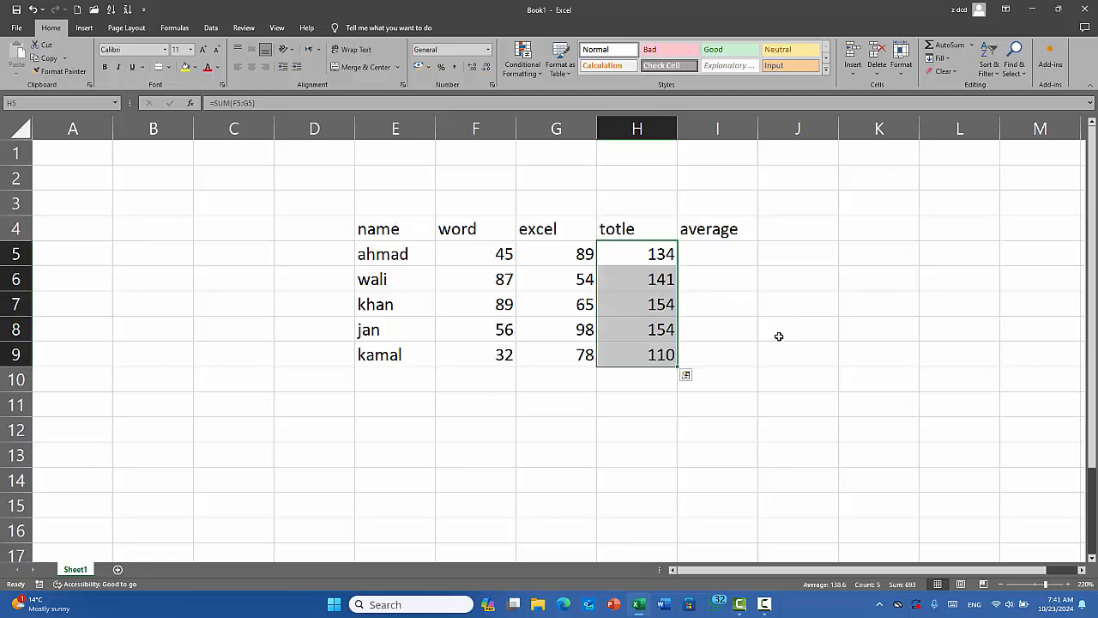
- Calculate the first person's average in I5 with the formula =average(F5:G5)
left_click(720, 296)
left_click(718, 260)
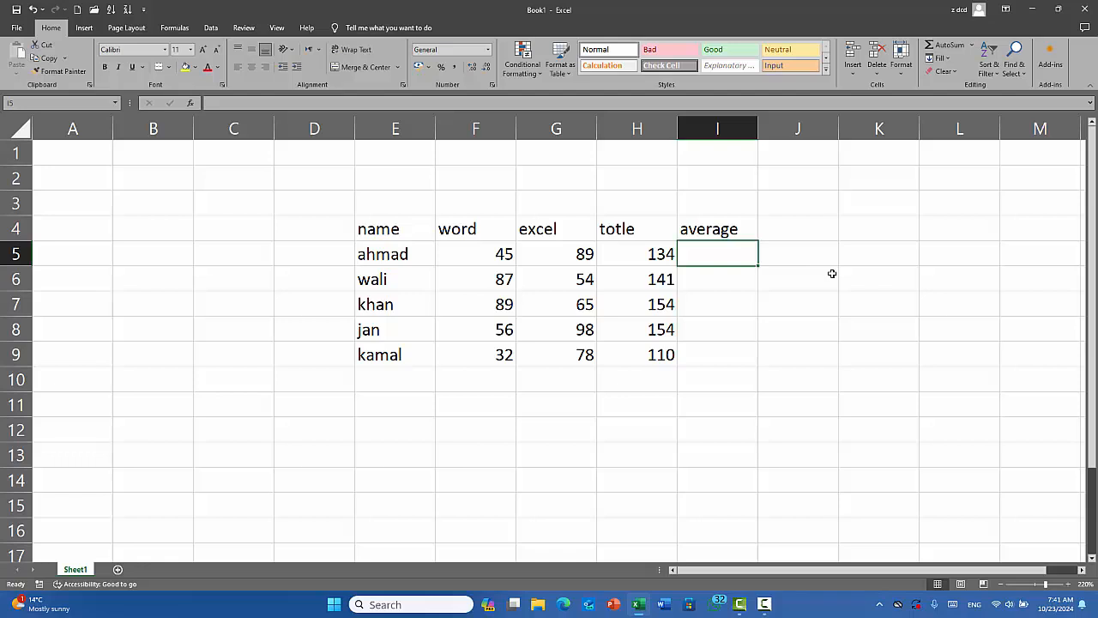
type("=av")
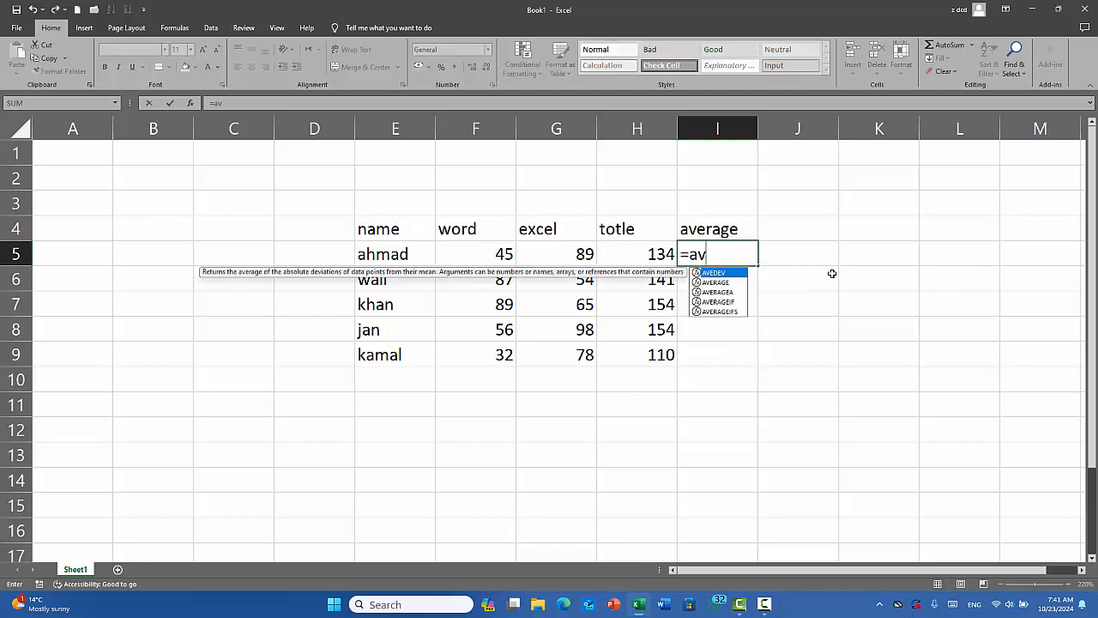
type("erage(")
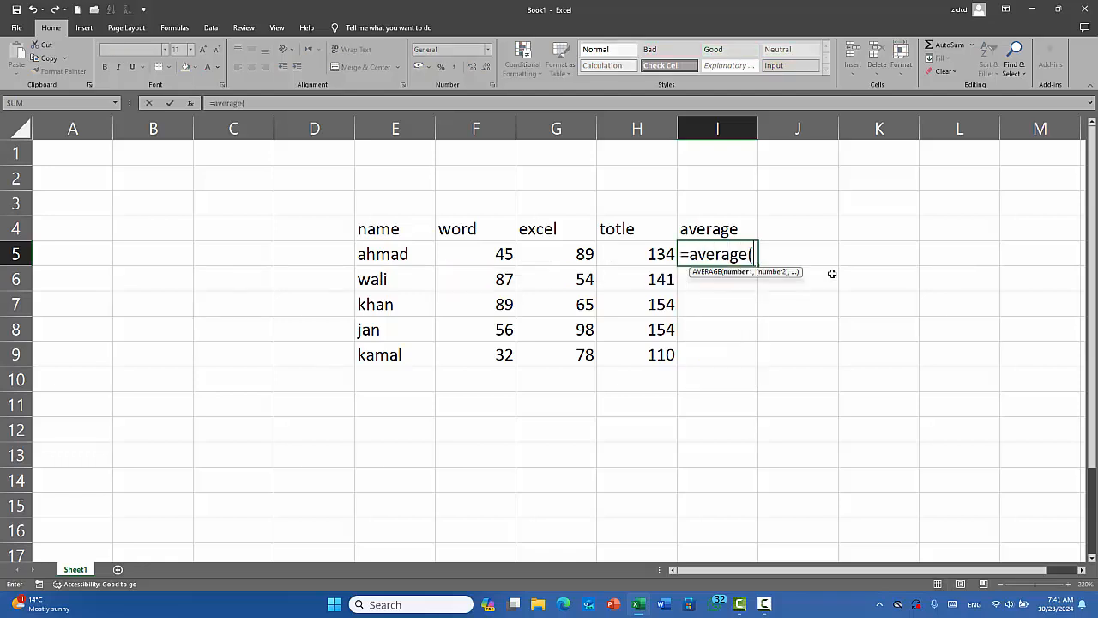
left_click_drag(494, 252, 544, 252)
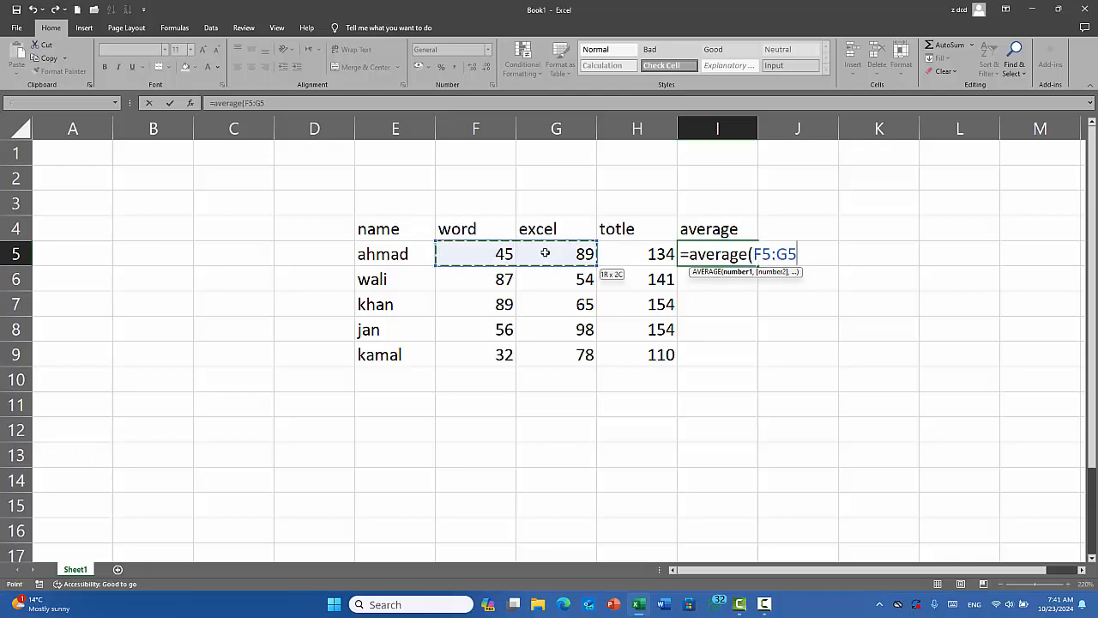
type(")")
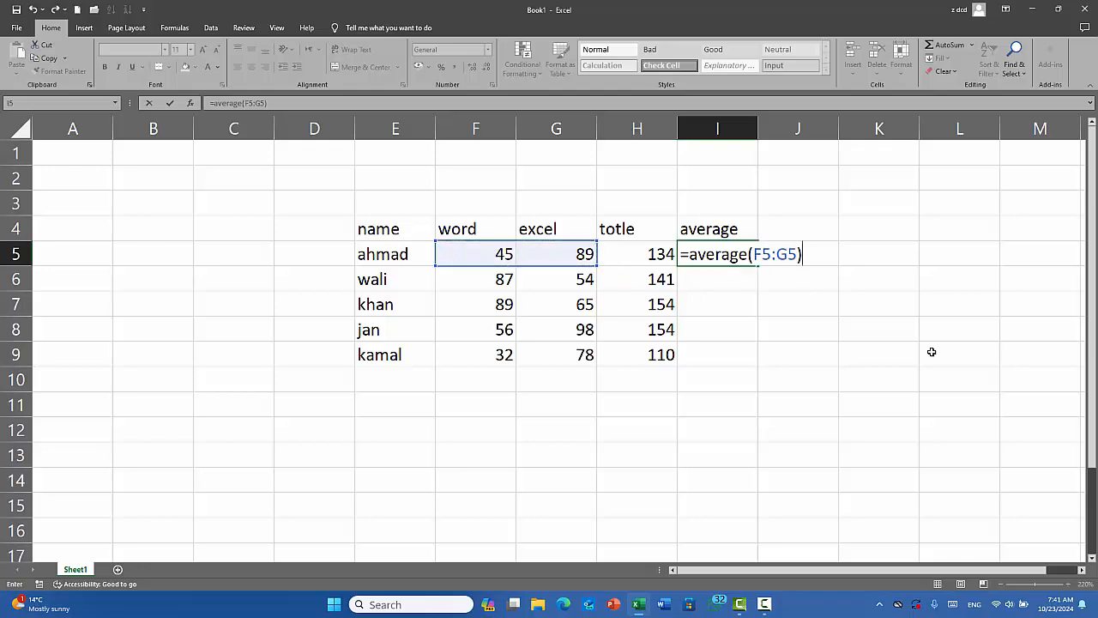
key("Return")
- Fill the average formula from I5 down to I9
left_click_drag(726, 259, 744, 345)
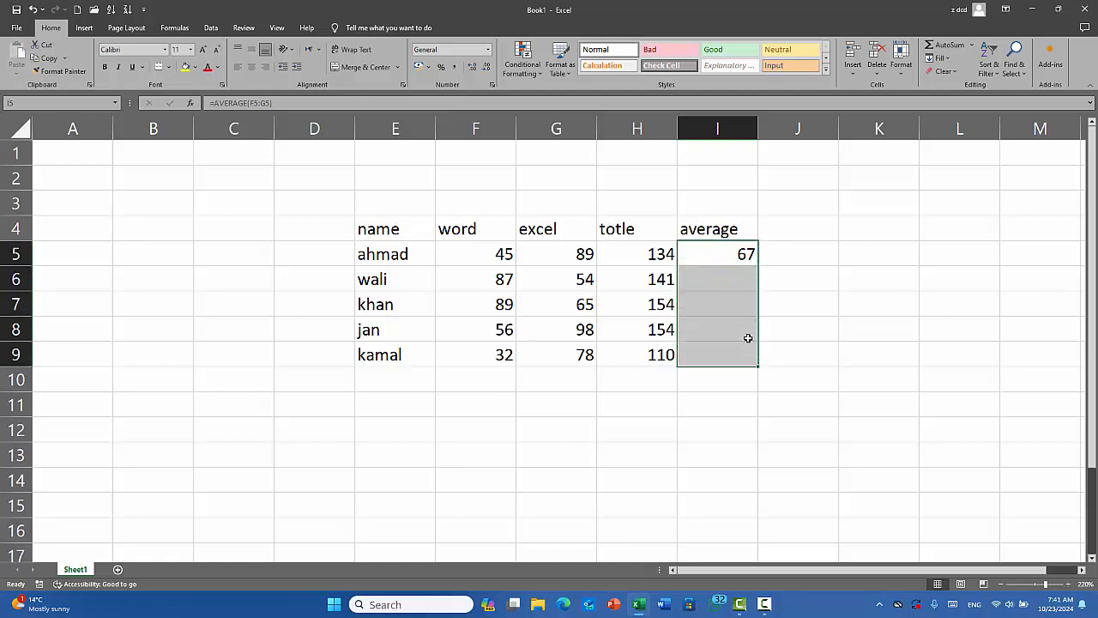
key("ctrl+d")
left_click(877, 308)
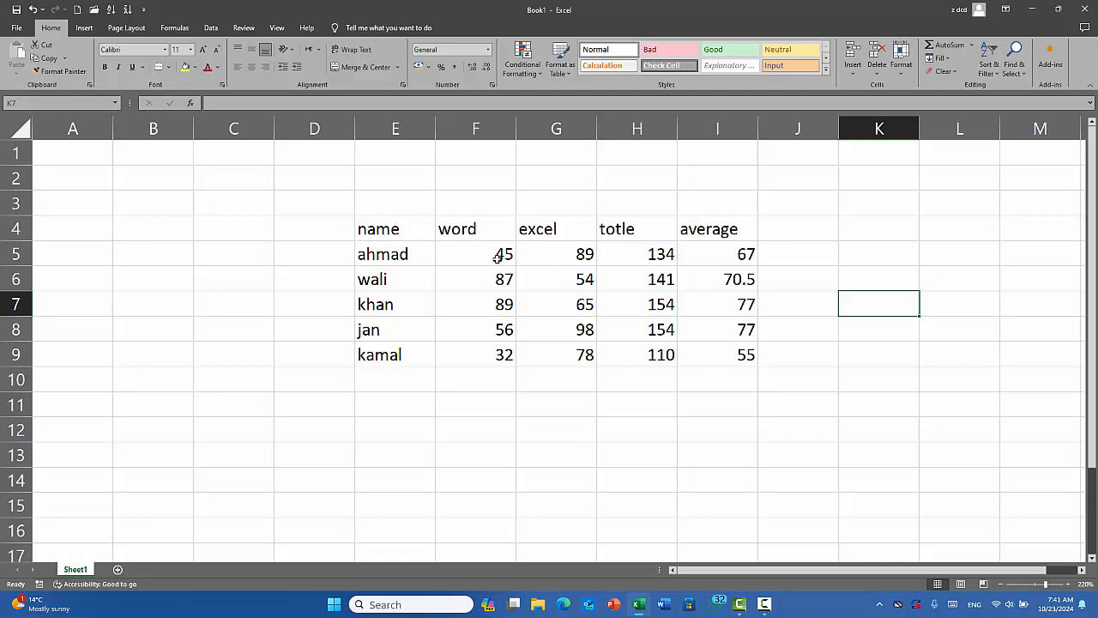
- Highlight the scores in F5:G9 that are greater than 50 using Light Red Fill with Dark Red Text
left_click_drag(498, 256, 585, 346)
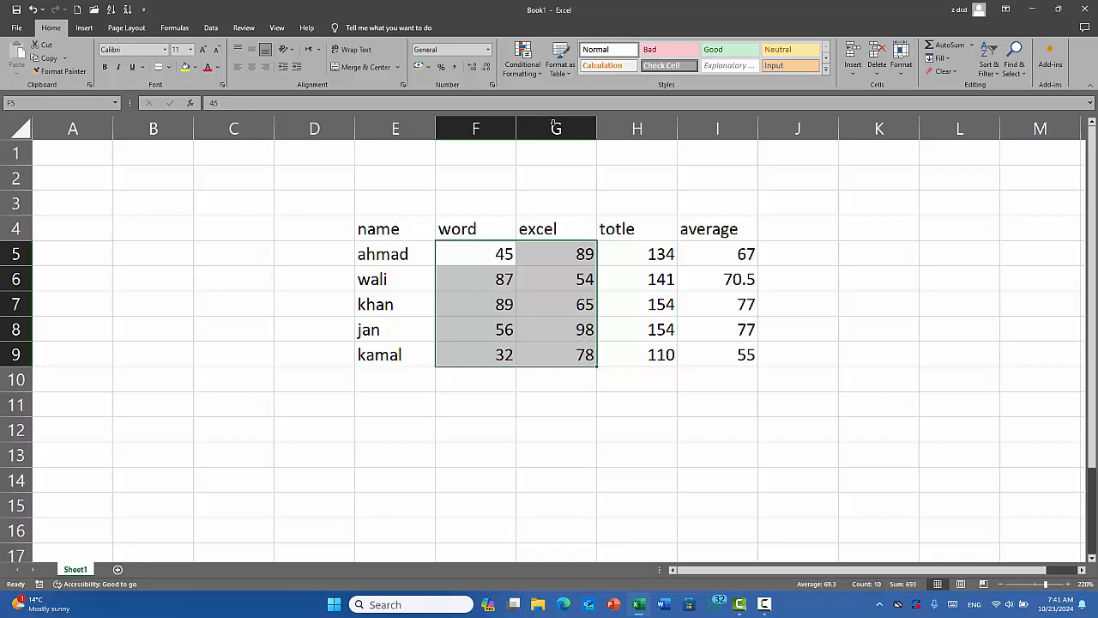
left_click(527, 72)
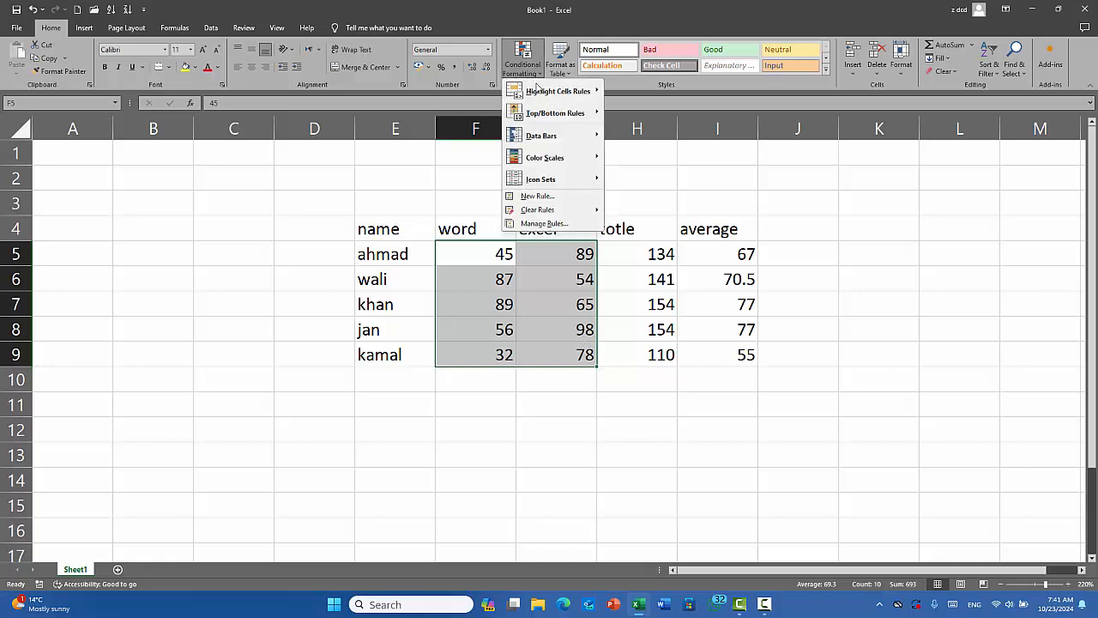
mouse_move(549, 92)
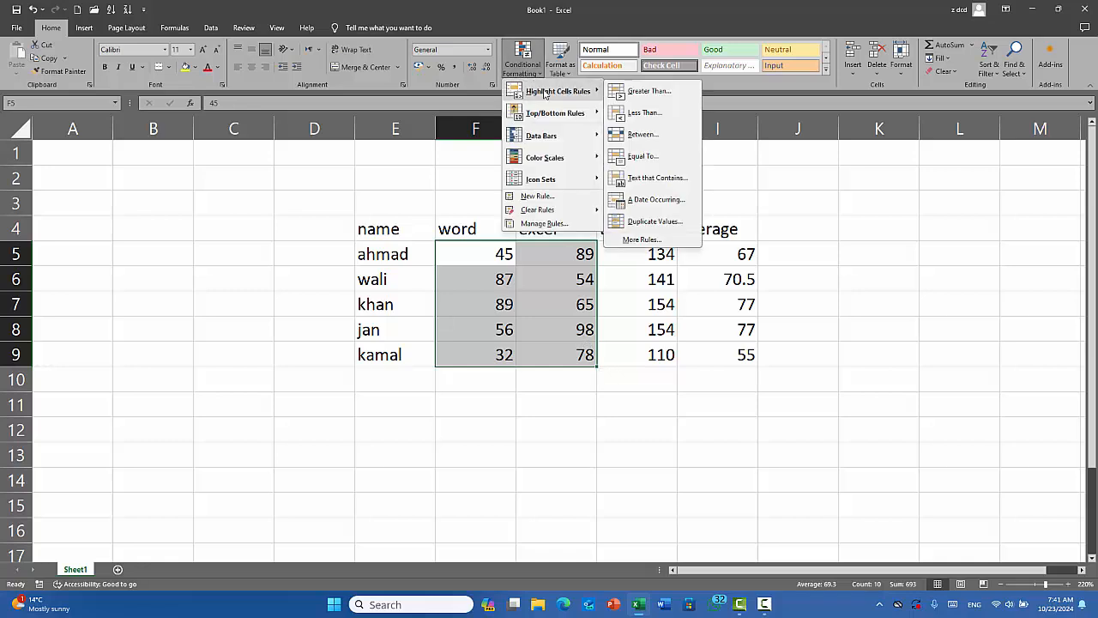
left_click(650, 91)
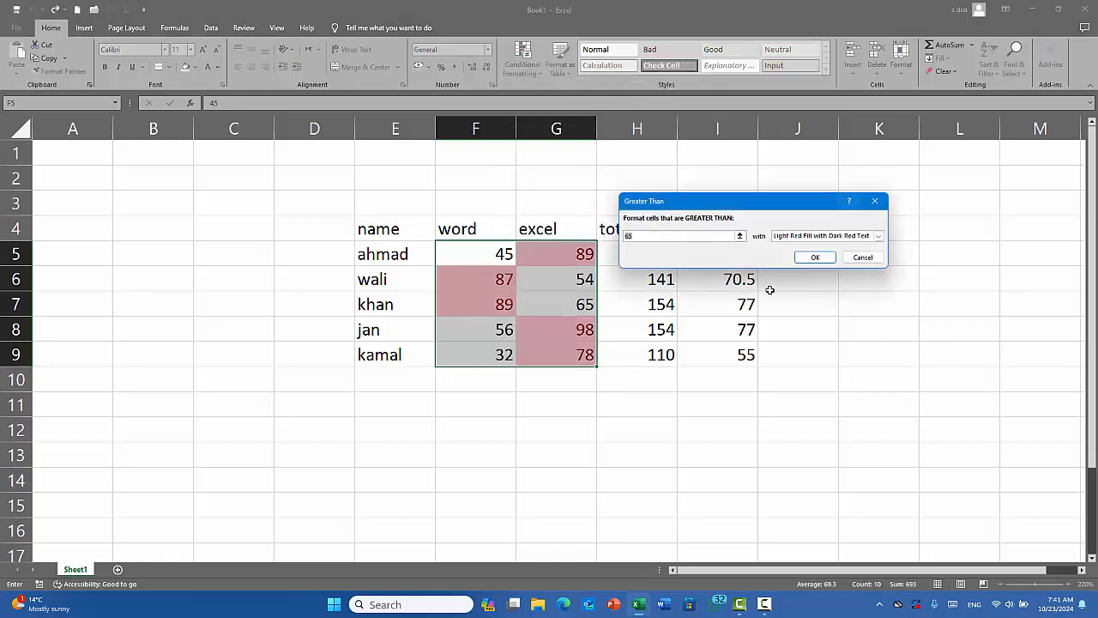
type("5")
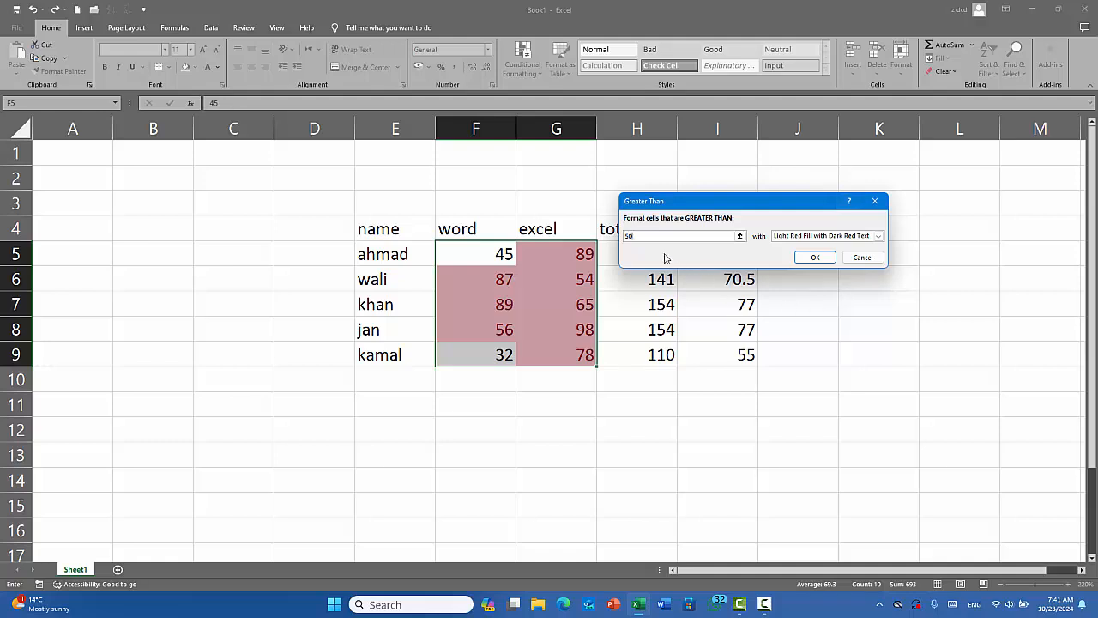
left_click(813, 259)
left_click(657, 322)
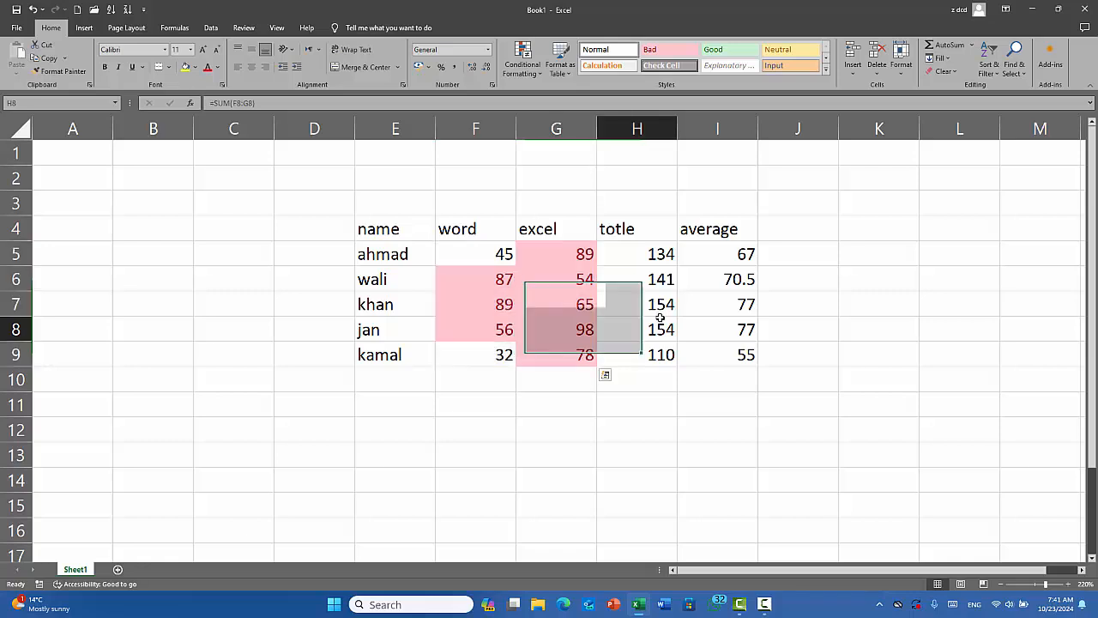
- Clear the conditional formatting rules from the entire sheet
left_click(496, 254)
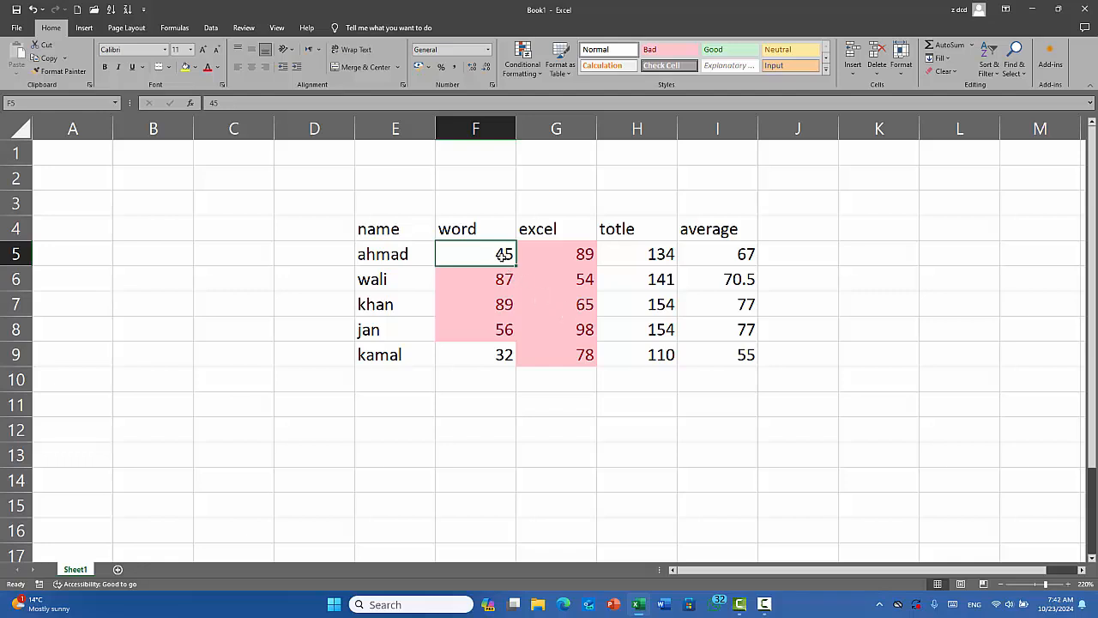
left_click_drag(502, 255, 586, 355)
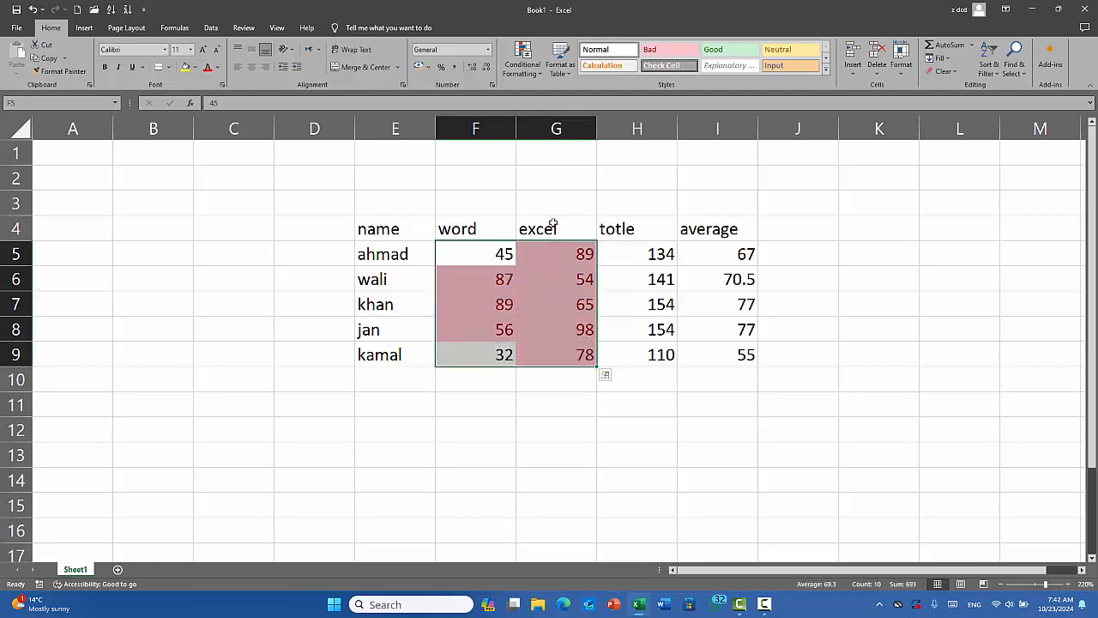
left_click(526, 86)
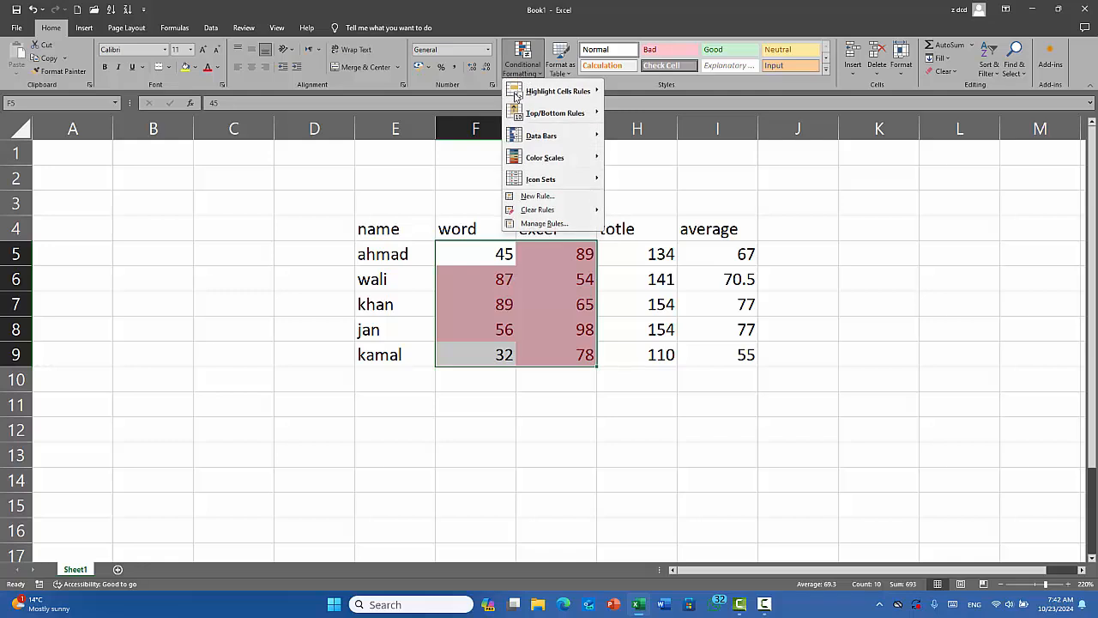
mouse_move(550, 214)
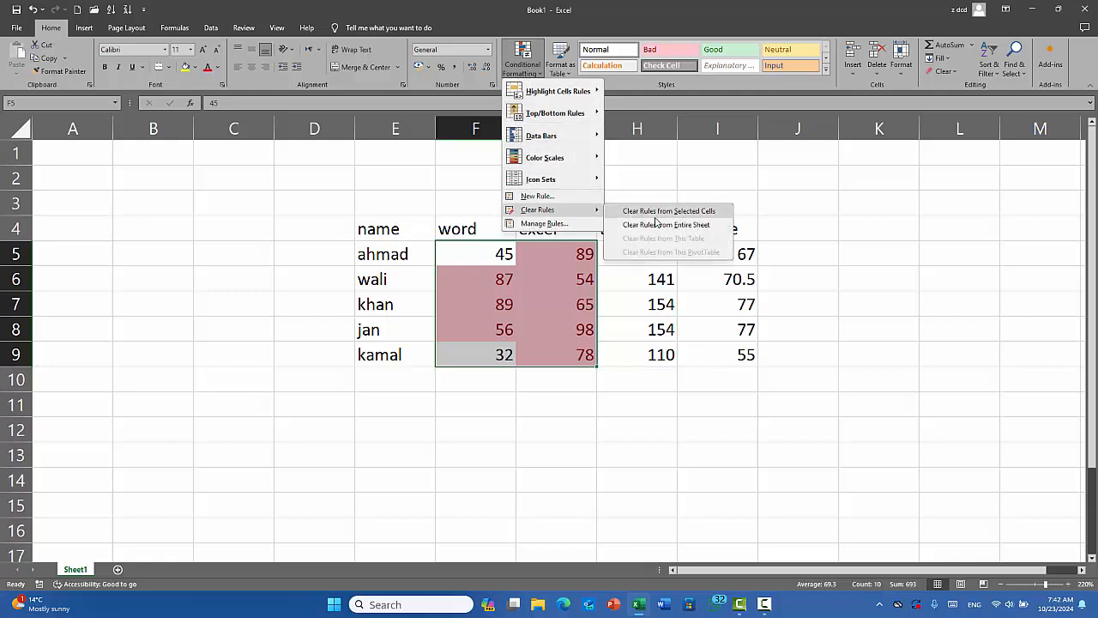
left_click(657, 225)
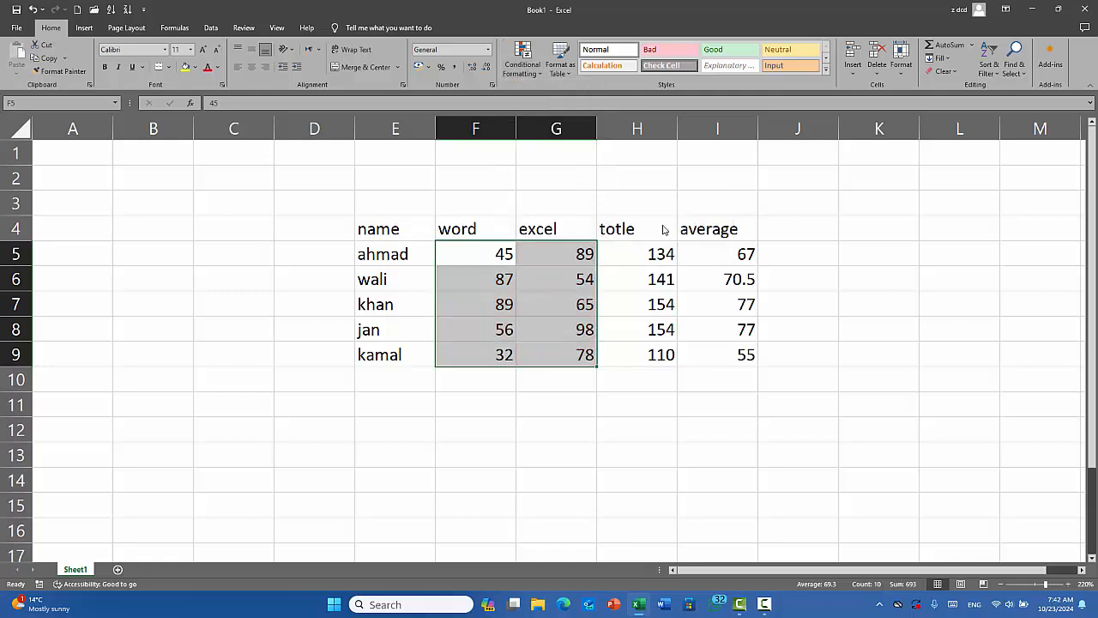
left_click(525, 283)
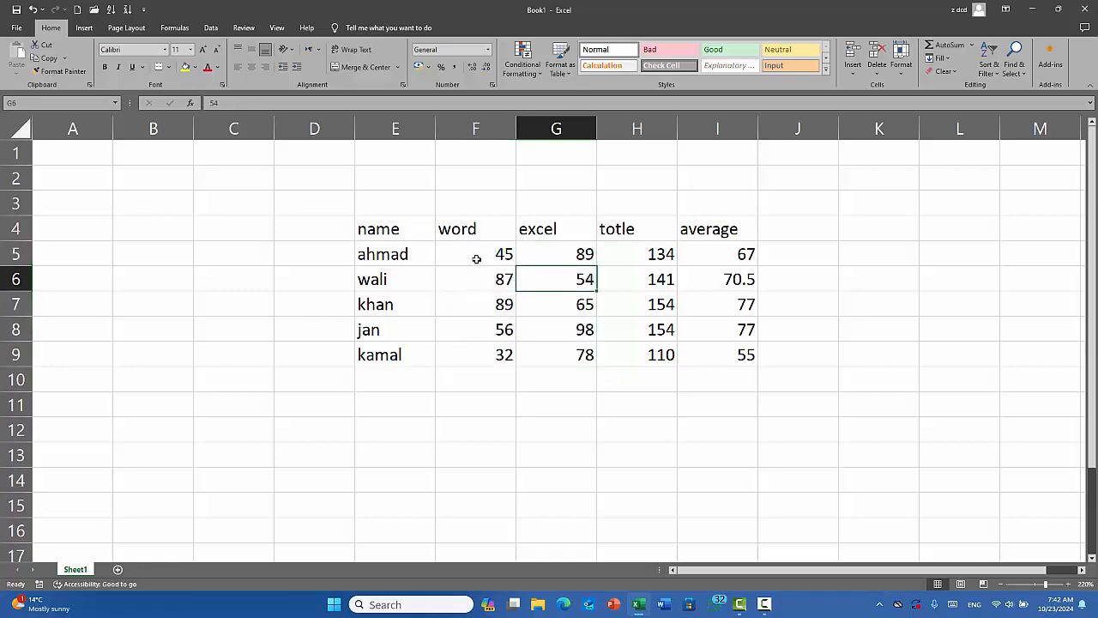
- Preview a Greater Than 50 rule on F5:G9 using Green Fill with Dark Green Text, and cancel it
left_click_drag(477, 258, 572, 349)
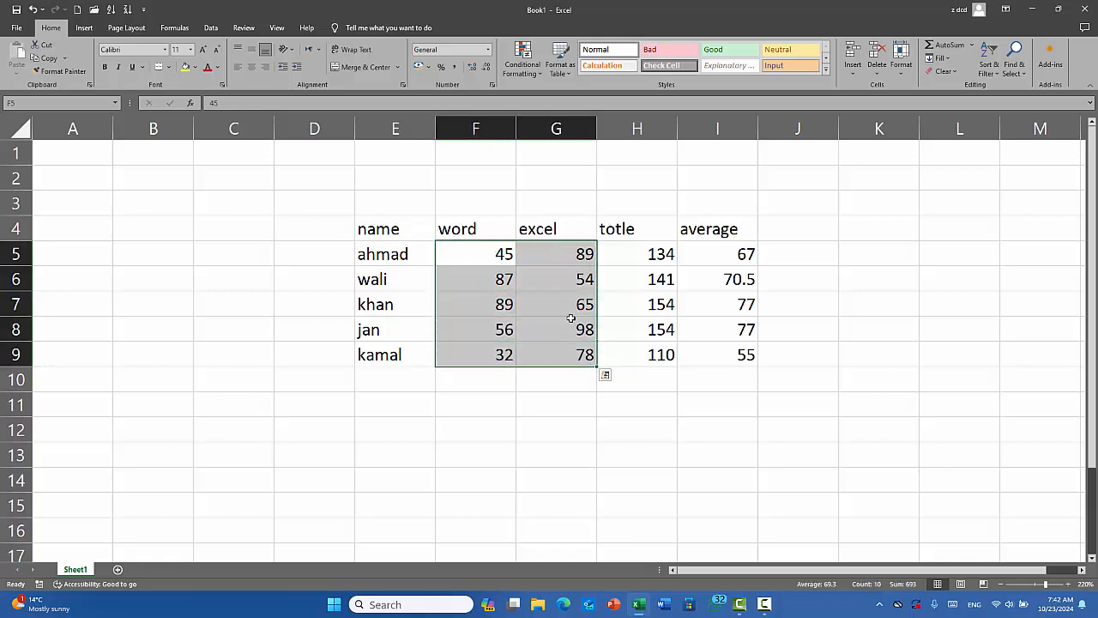
left_click(520, 72)
mouse_move(568, 94)
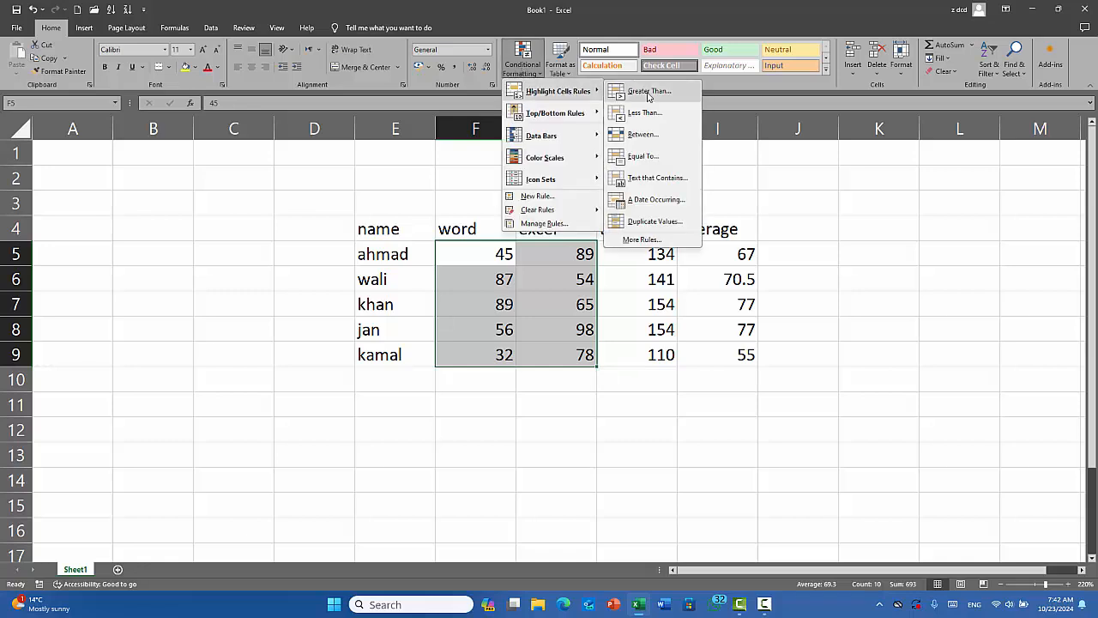
left_click(648, 93)
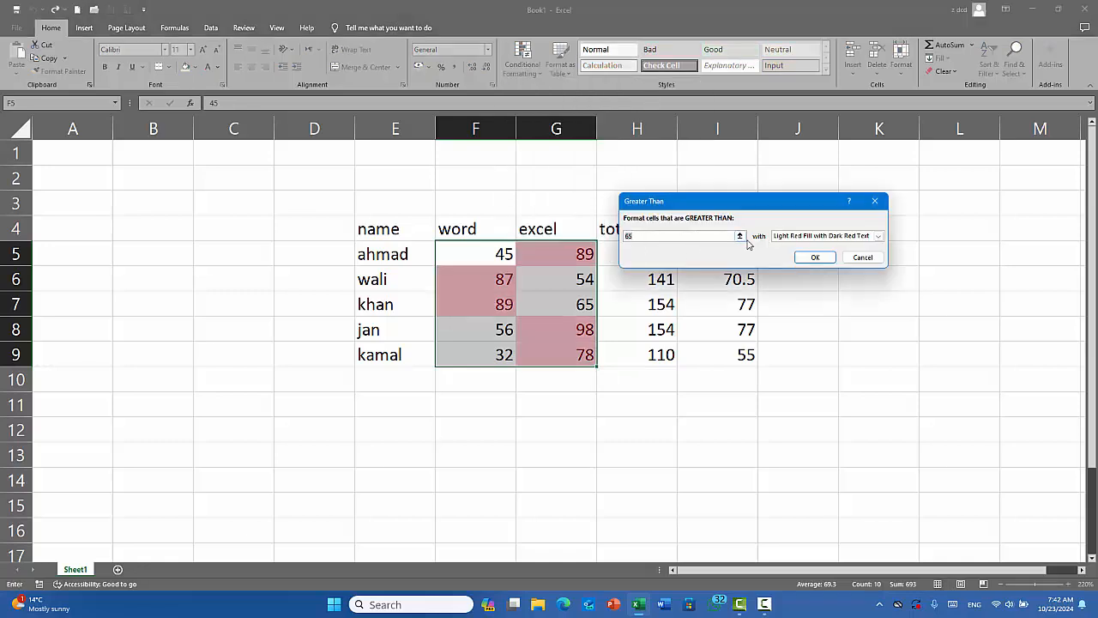
type("5")
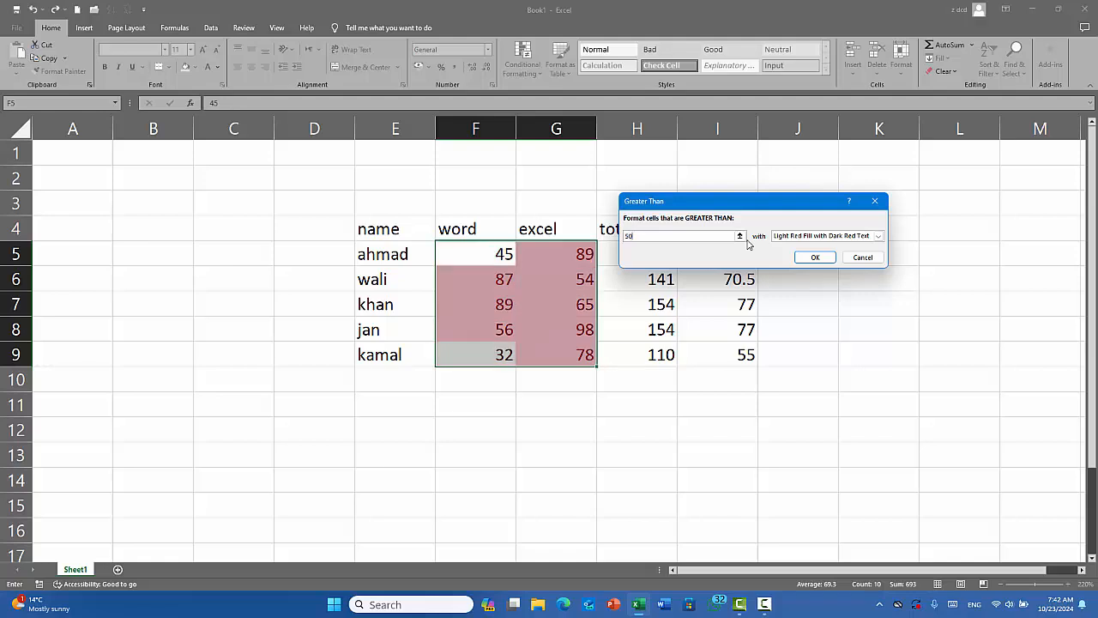
type("0")
left_click(878, 236)
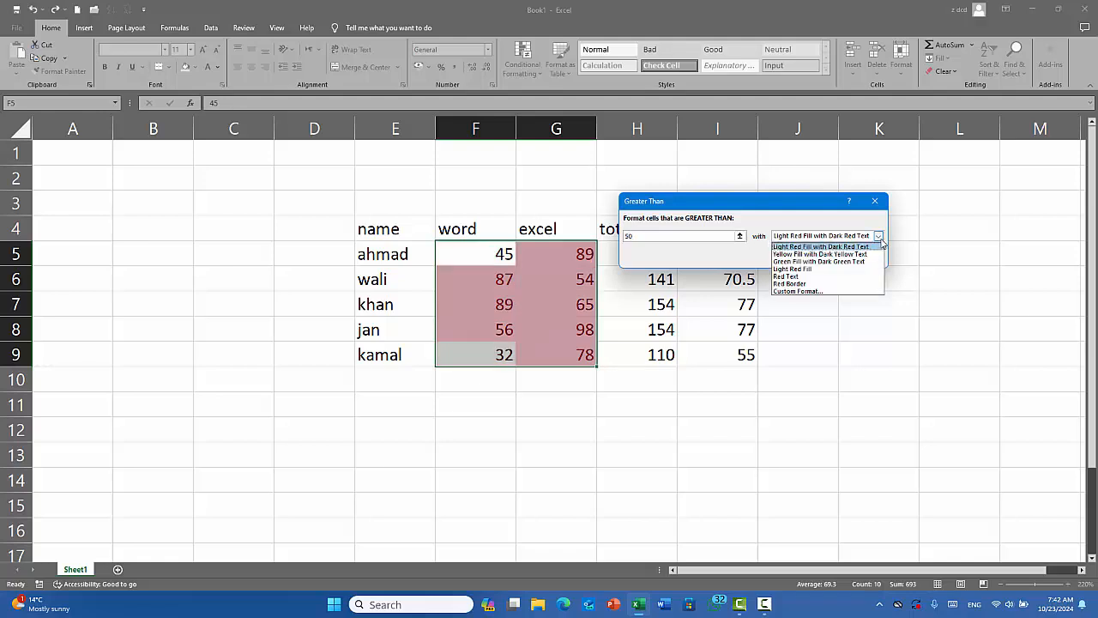
left_click(820, 262)
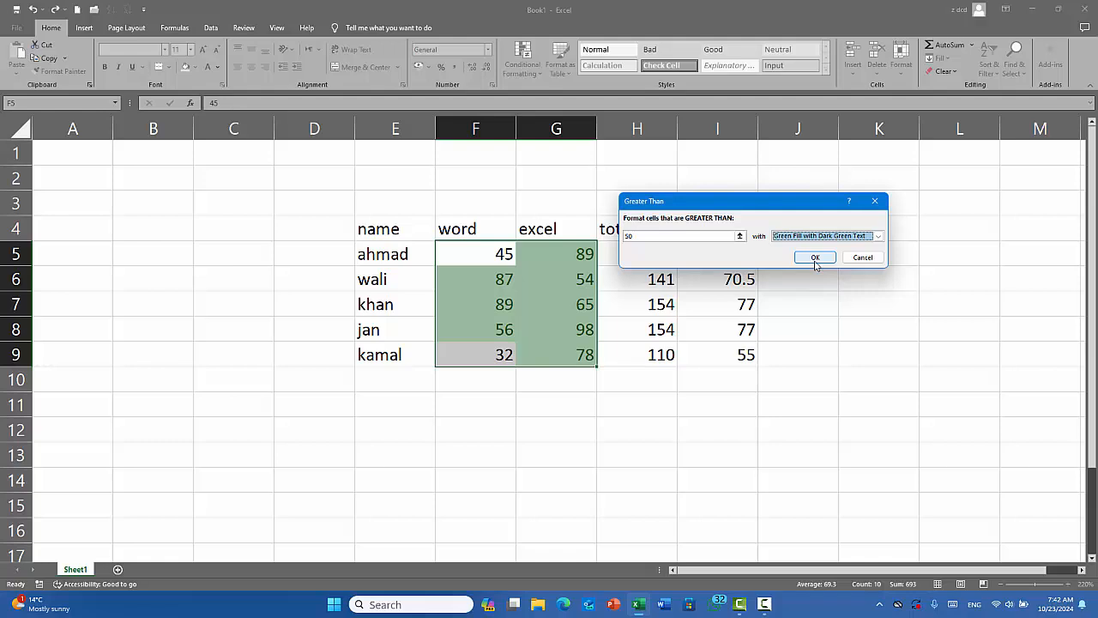
left_click(862, 258)
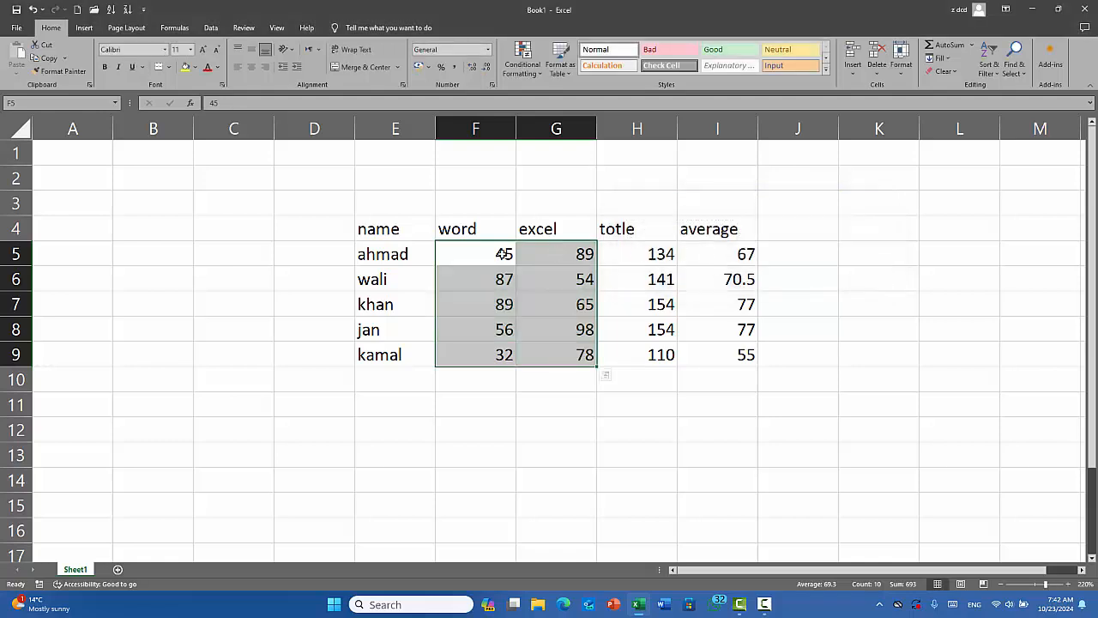
- Preview a Less Than 50 rule on F5:G9 using Yellow Fill with Dark Yellow Text, and cancel it
left_click(530, 77)
mouse_move(546, 93)
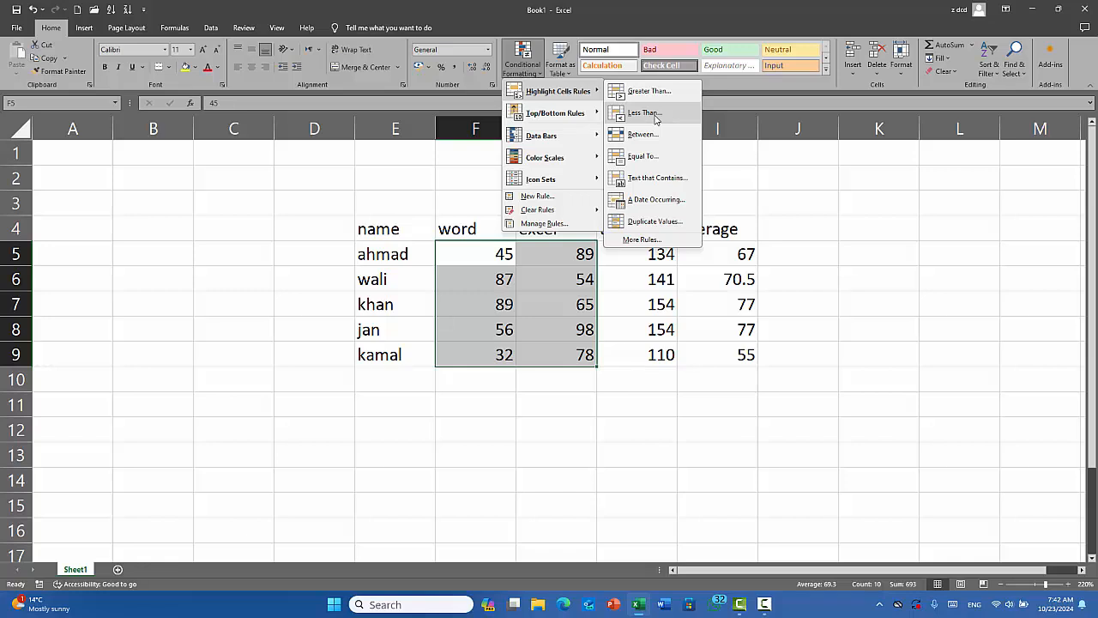
left_click(655, 115)
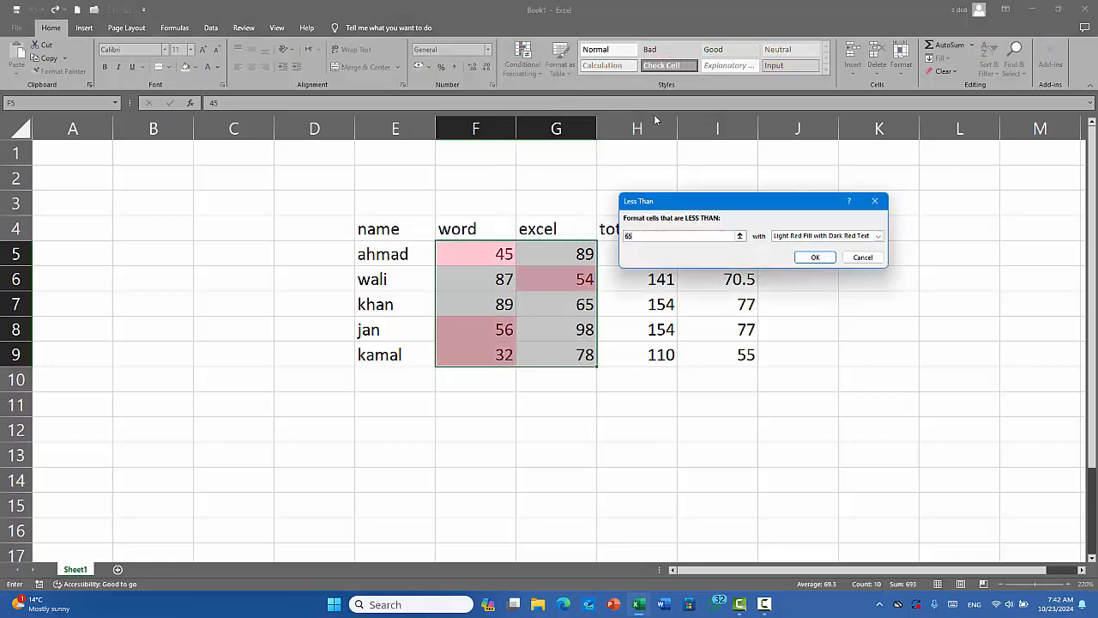
type("50")
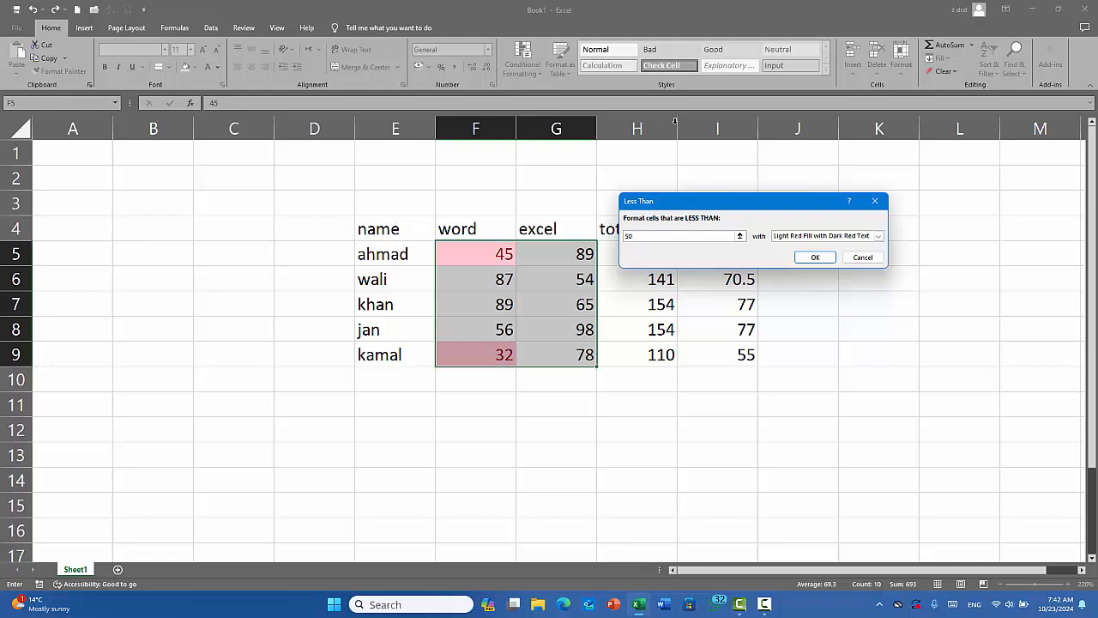
left_click_drag(751, 202, 811, 175)
left_click(938, 207)
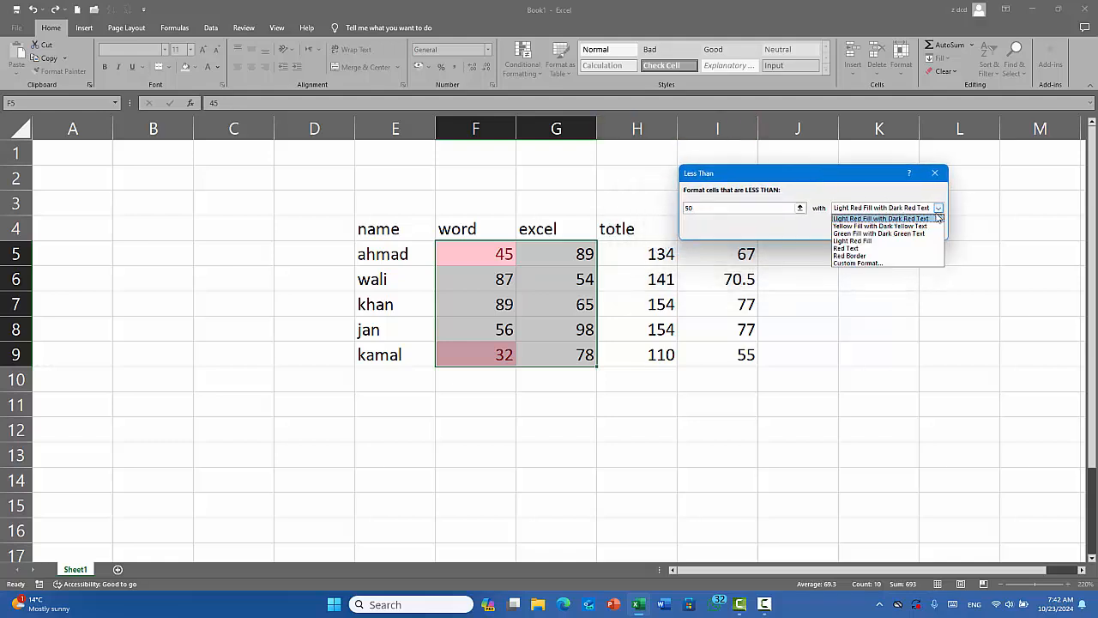
left_click(879, 227)
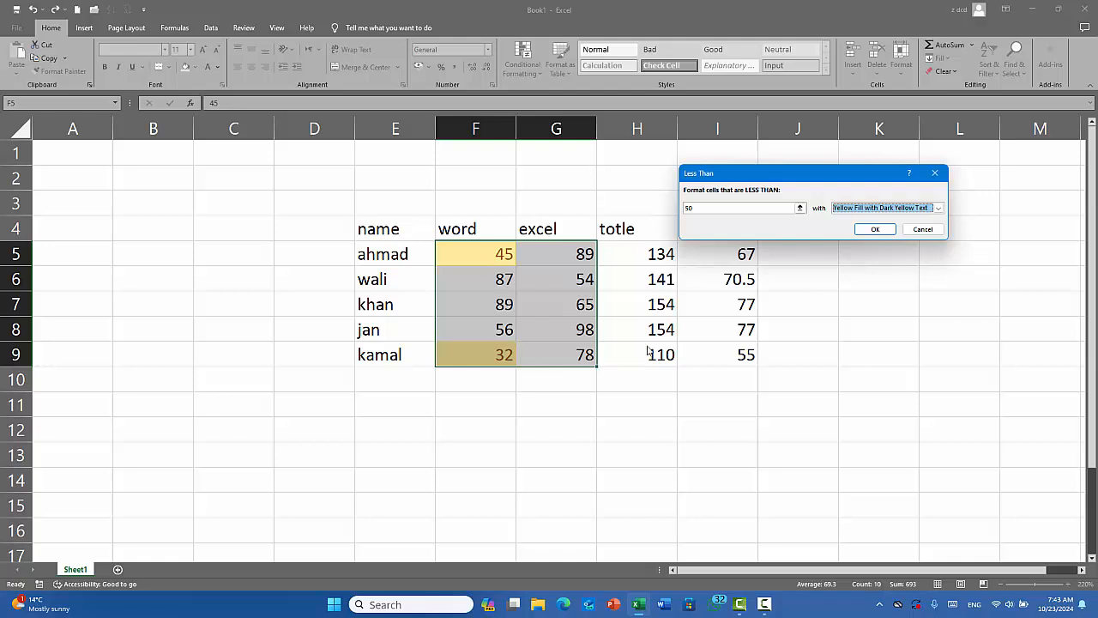
left_click(924, 230)
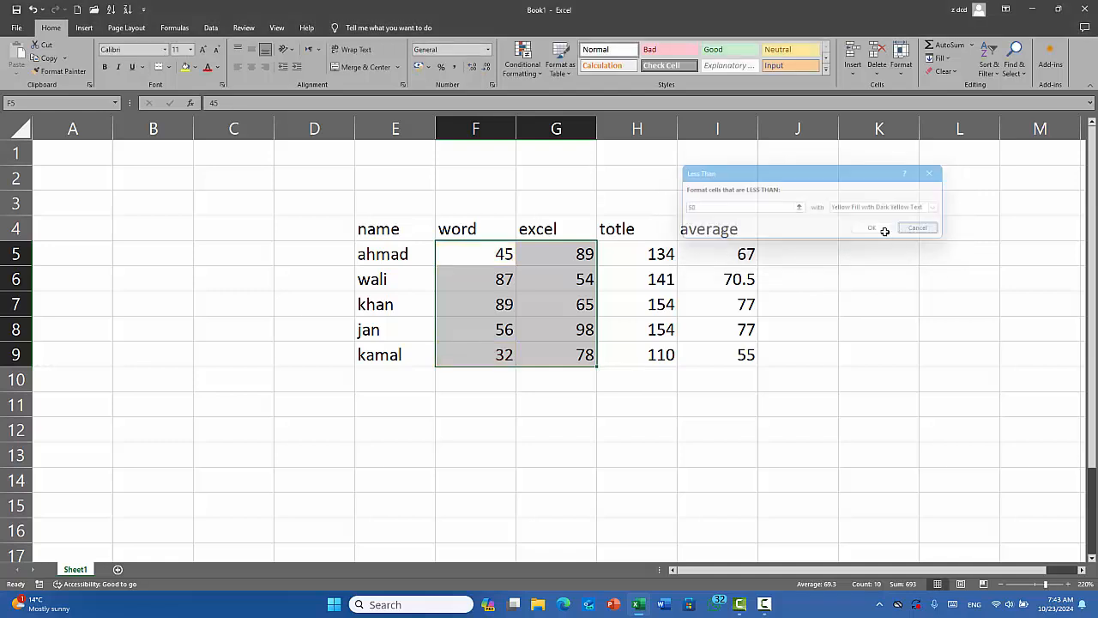
- Preview a Between 80 and 100 highlight rule on F5:G9 using Red Text, and cancel it
left_click(521, 60)
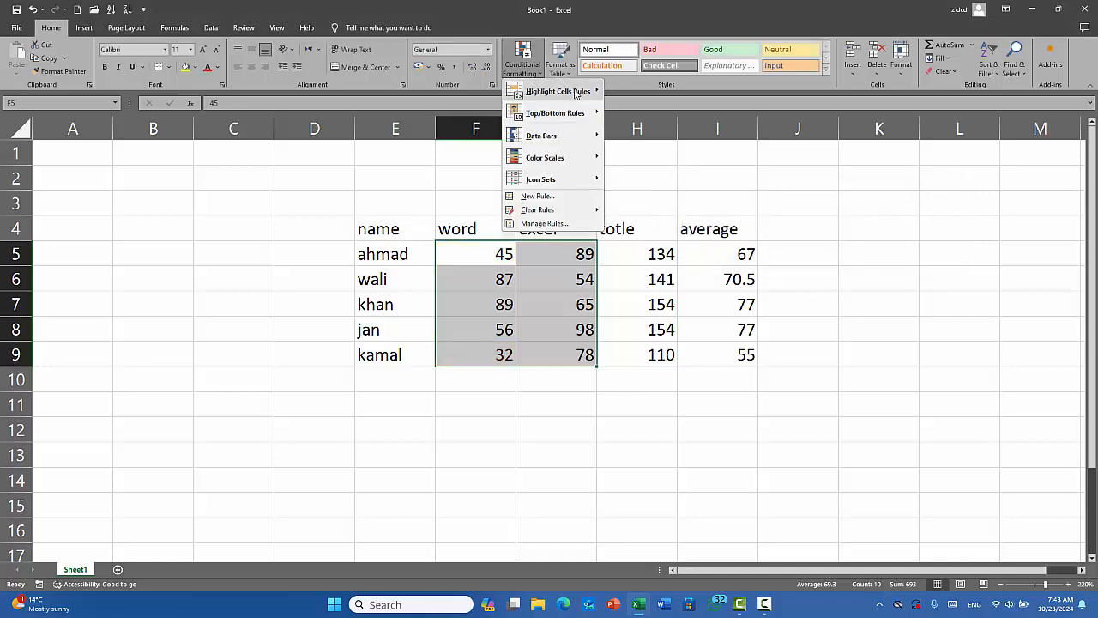
mouse_move(567, 91)
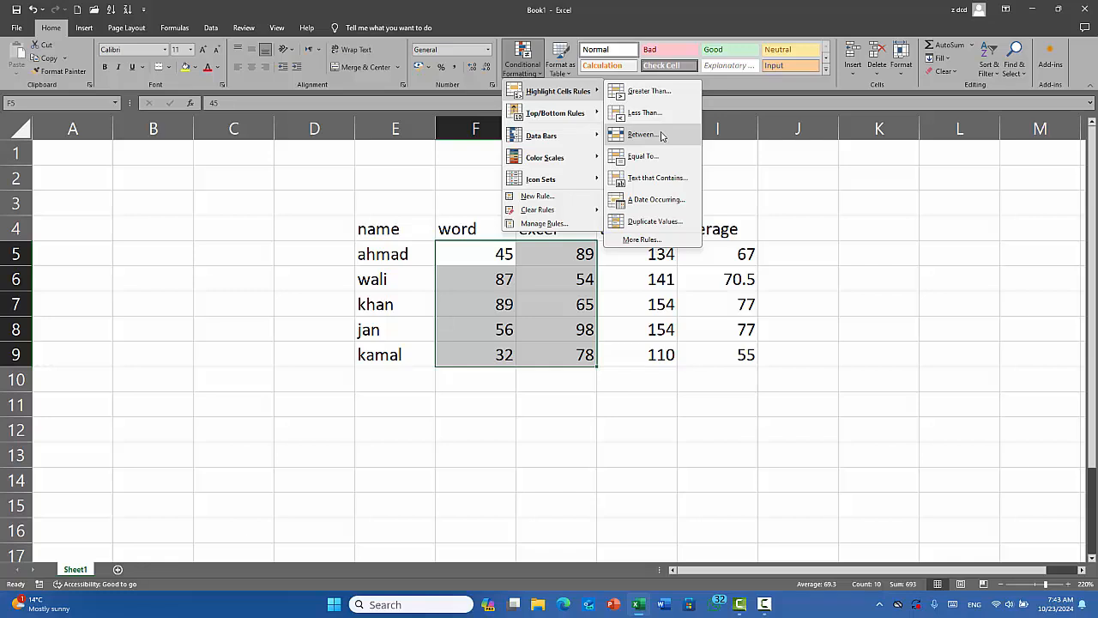
left_click(643, 134)
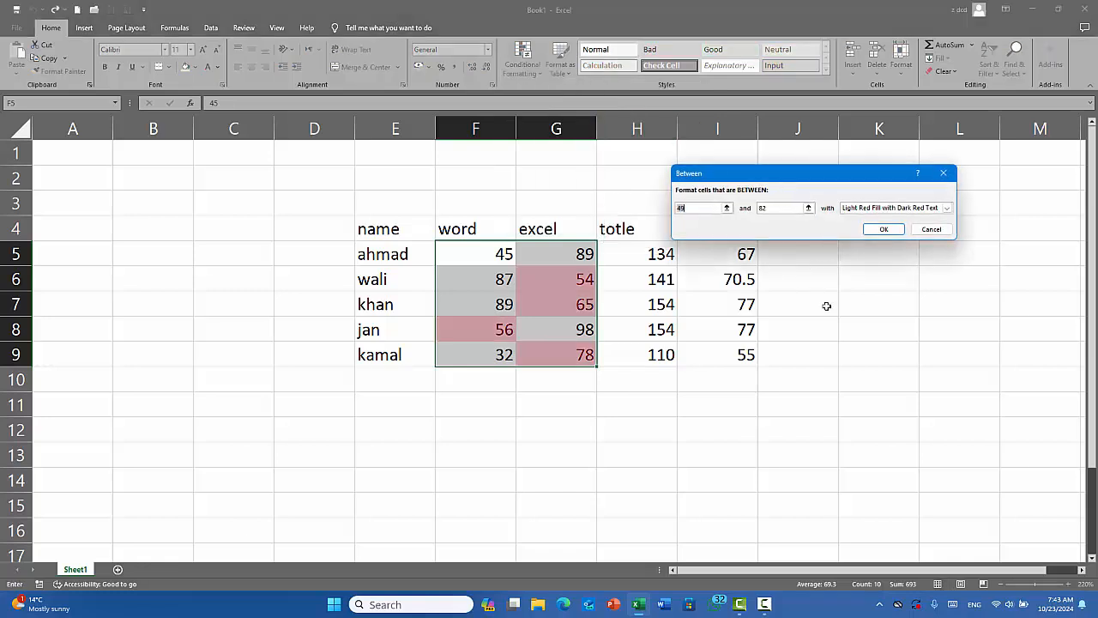
type("80")
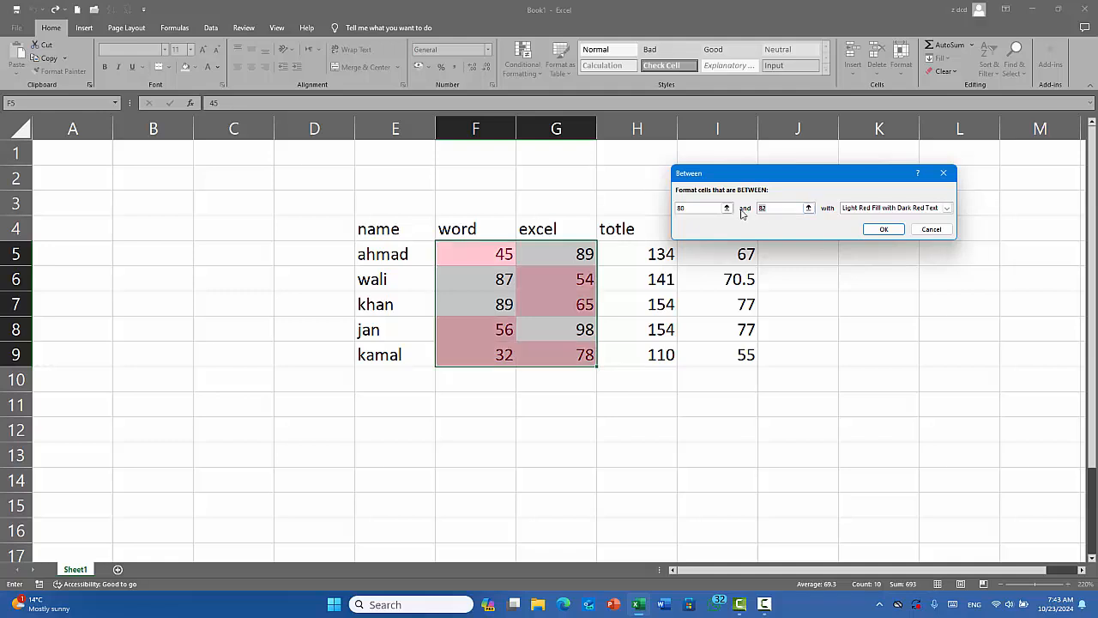
type("100")
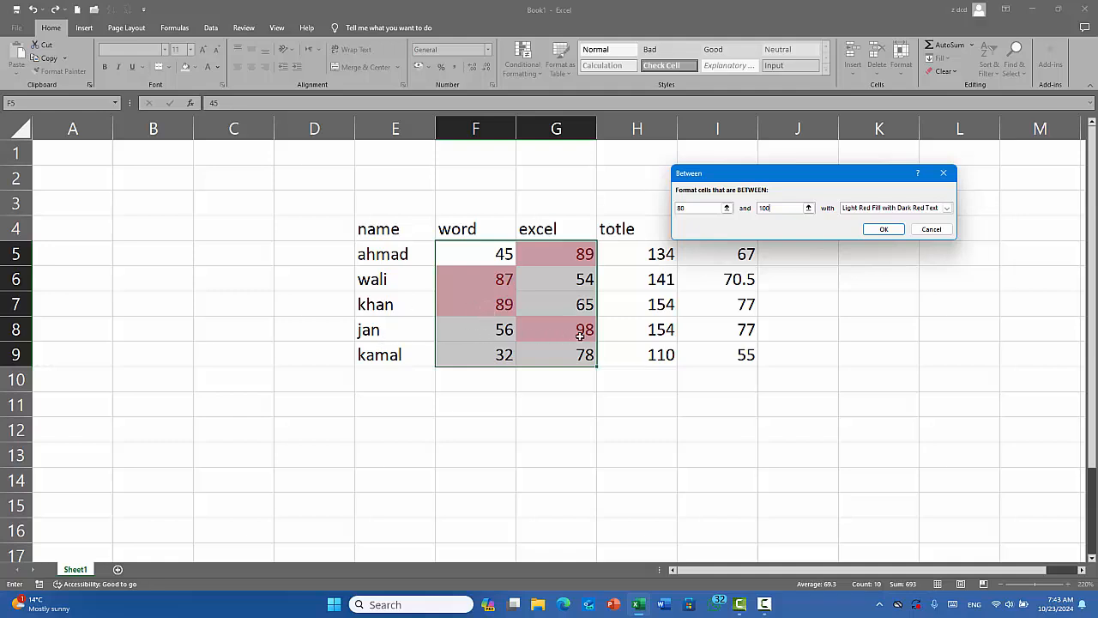
left_click(946, 208)
left_click(888, 248)
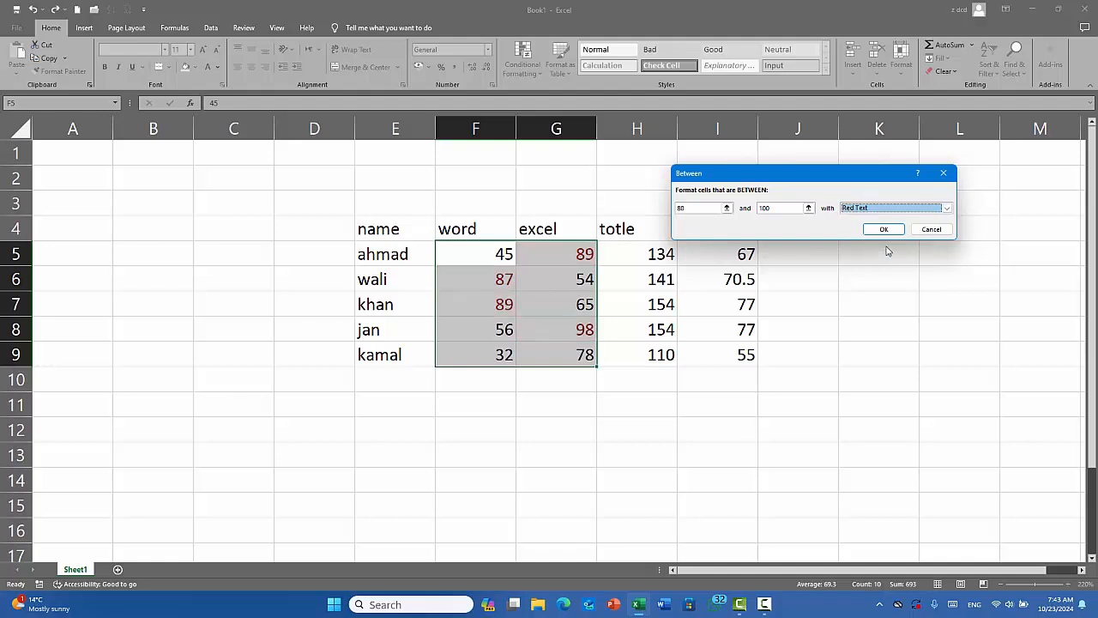
left_click(915, 229)
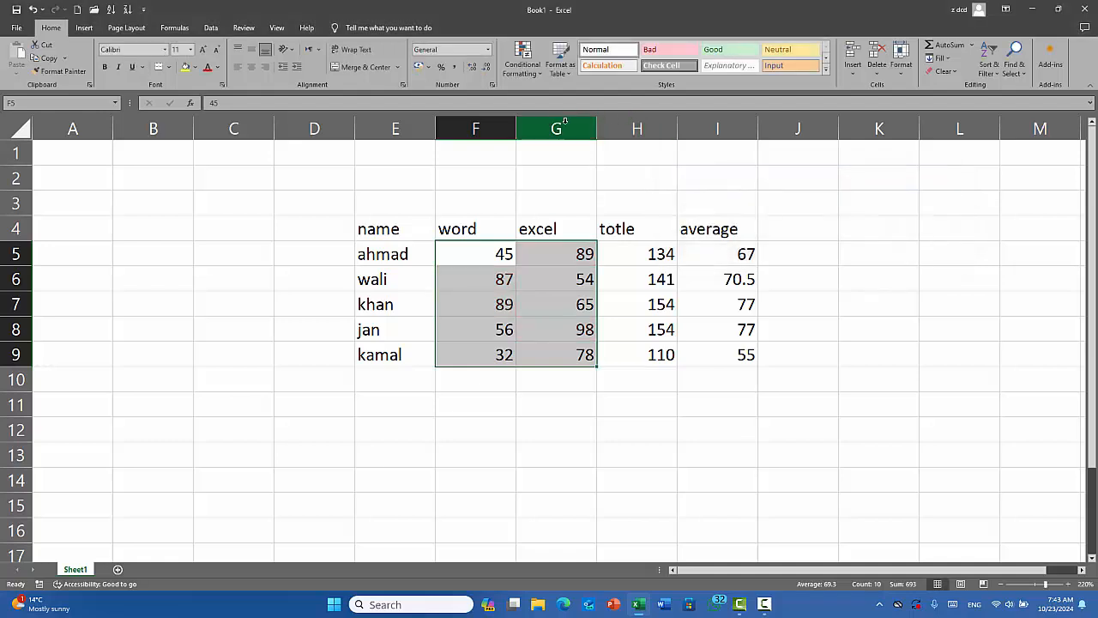
left_click(523, 60)
mouse_move(581, 92)
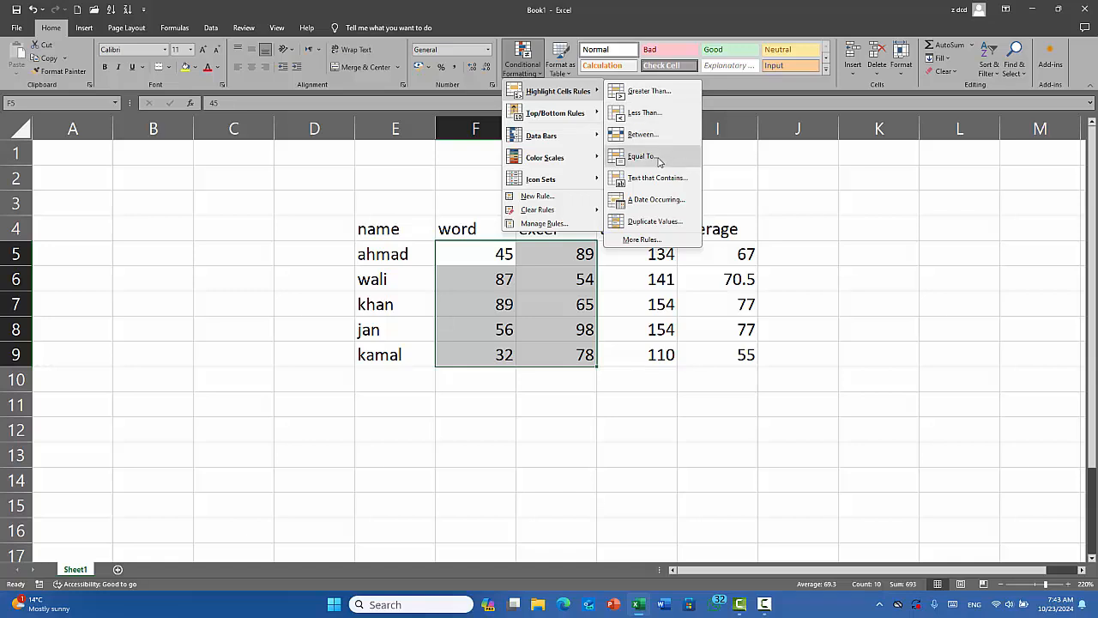
left_click(508, 285)
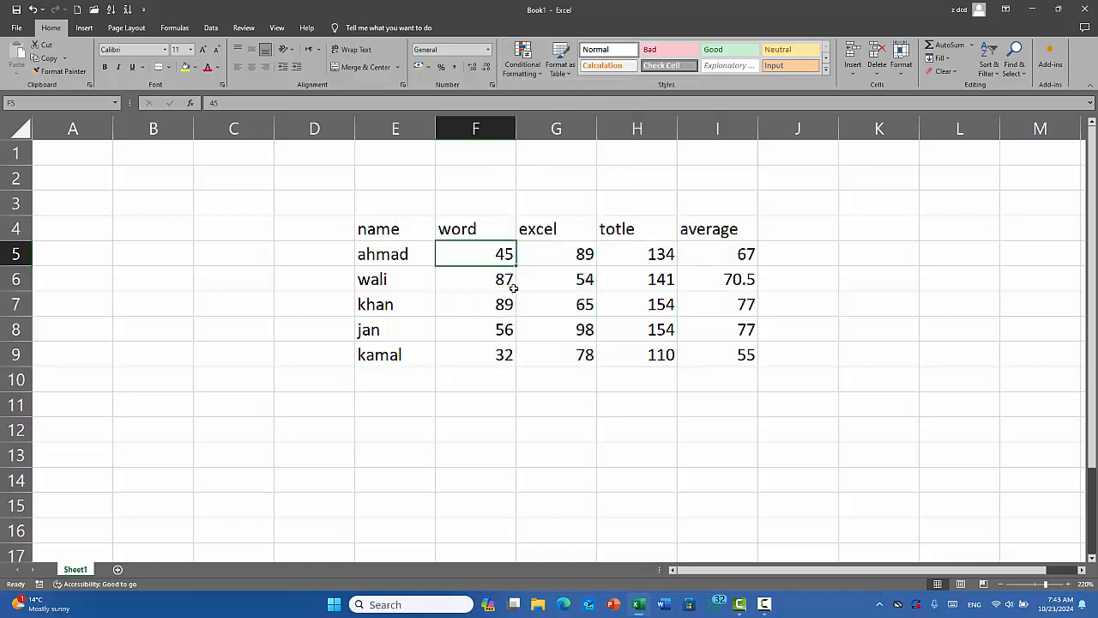
- Set the word scores in F6 and F8 to 100
left_click(503, 282)
type("100")
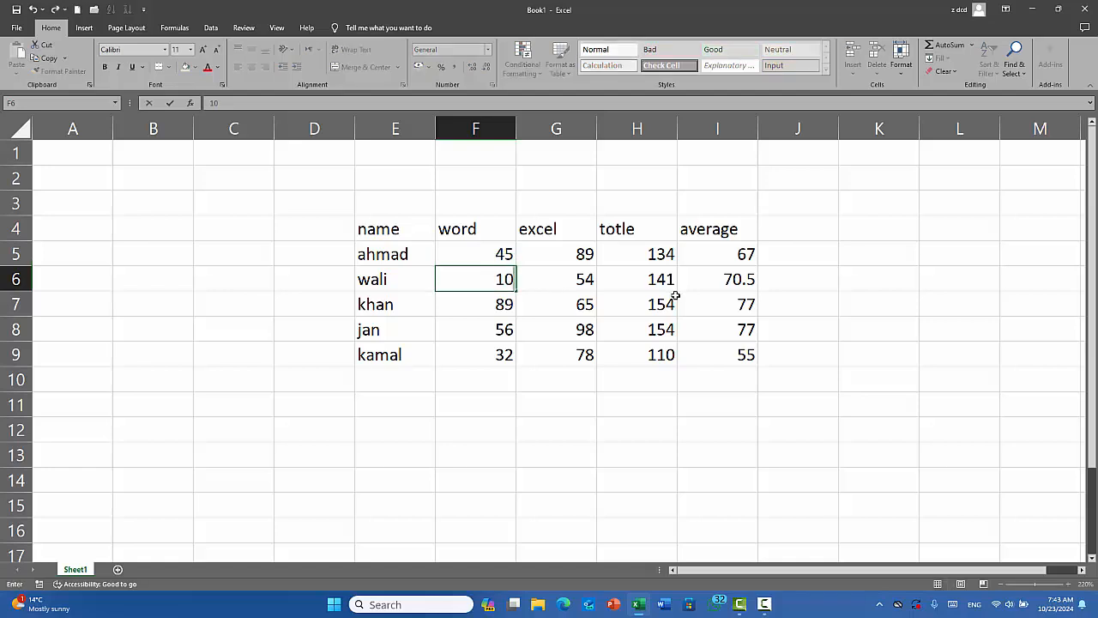
left_click(490, 332)
type("100")
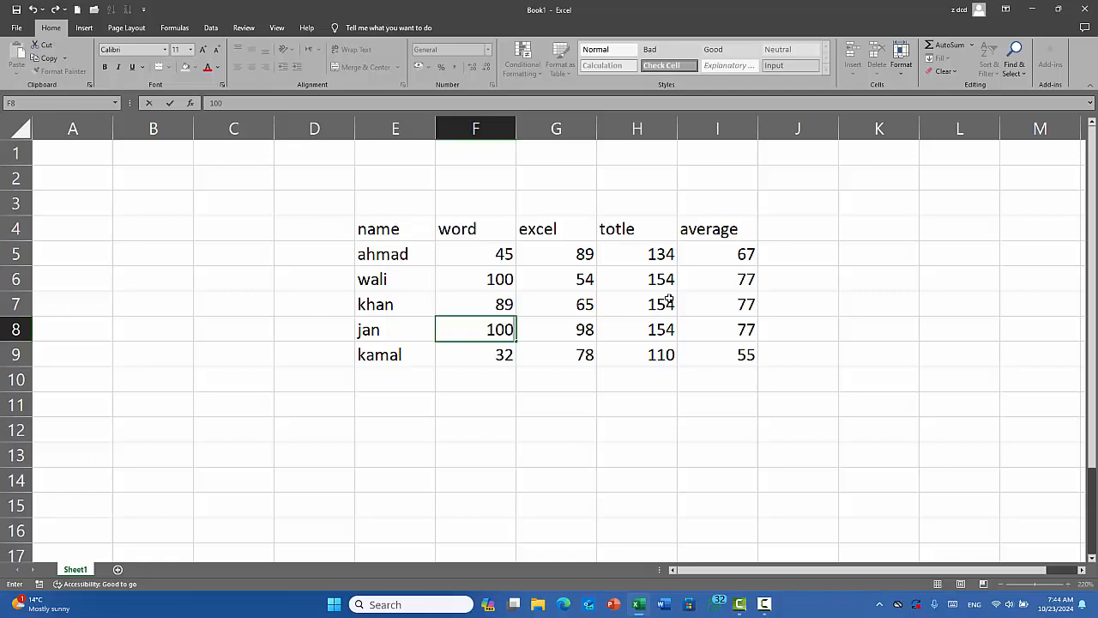
left_click(523, 373)
- Preview an Equal To 100 highlight rule on F5:G9 using Yellow Fill with Dark Yellow Text, and cancel it
left_click_drag(461, 260, 575, 343)
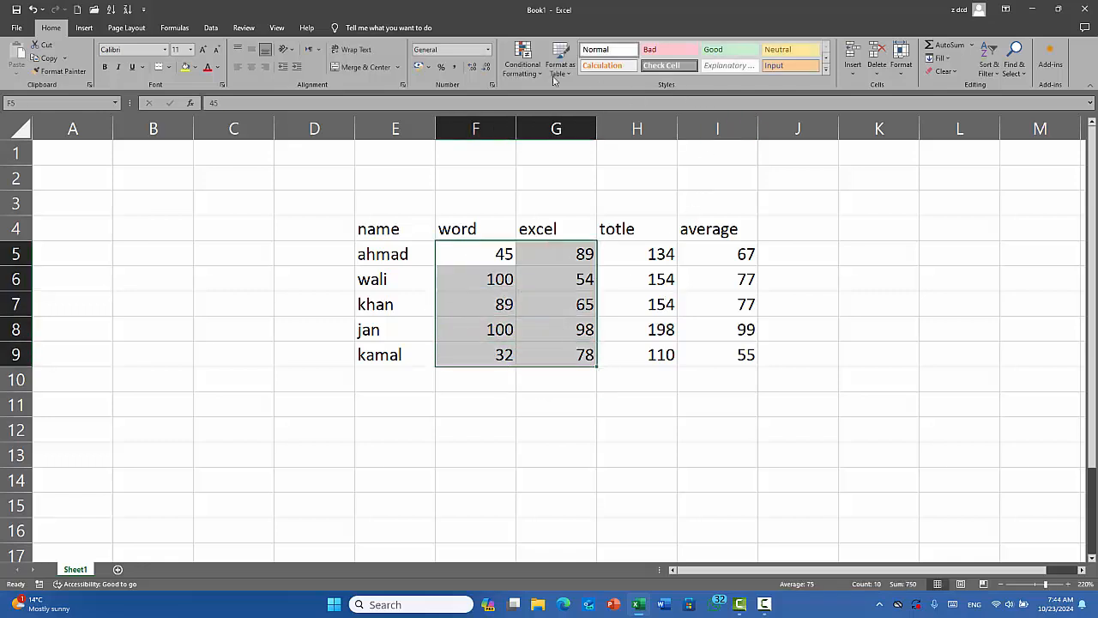
left_click(523, 62)
mouse_move(586, 91)
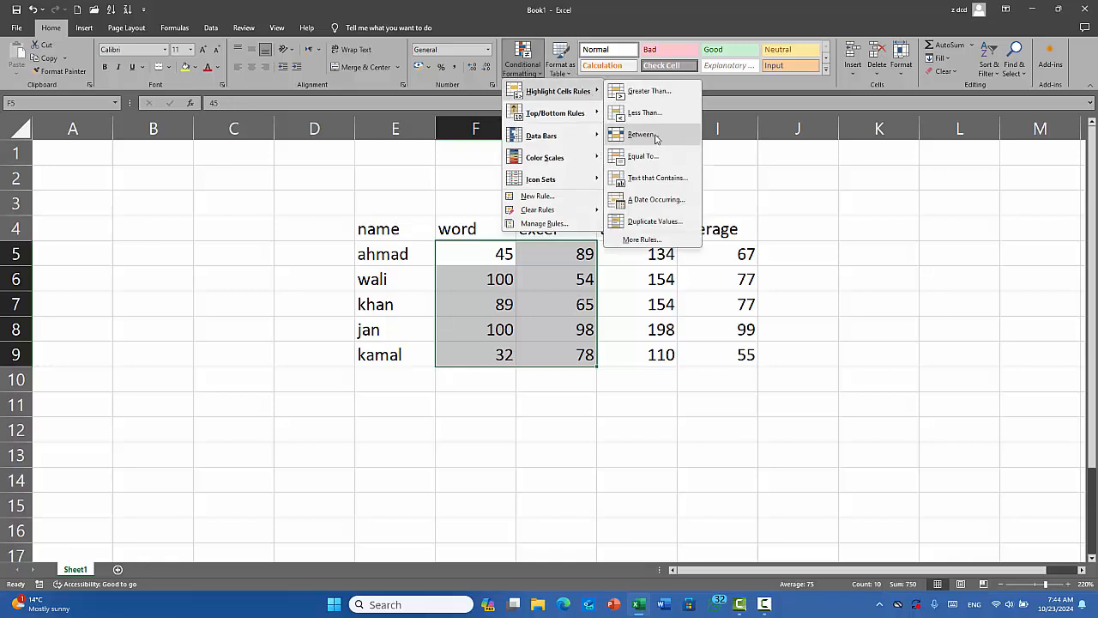
left_click(635, 157)
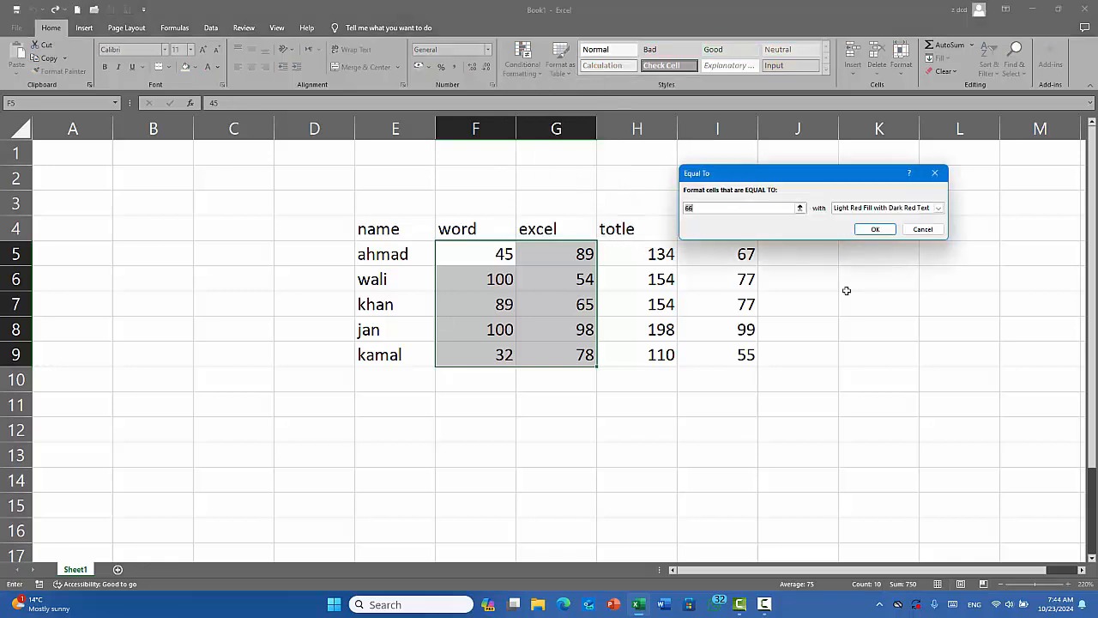
type("100")
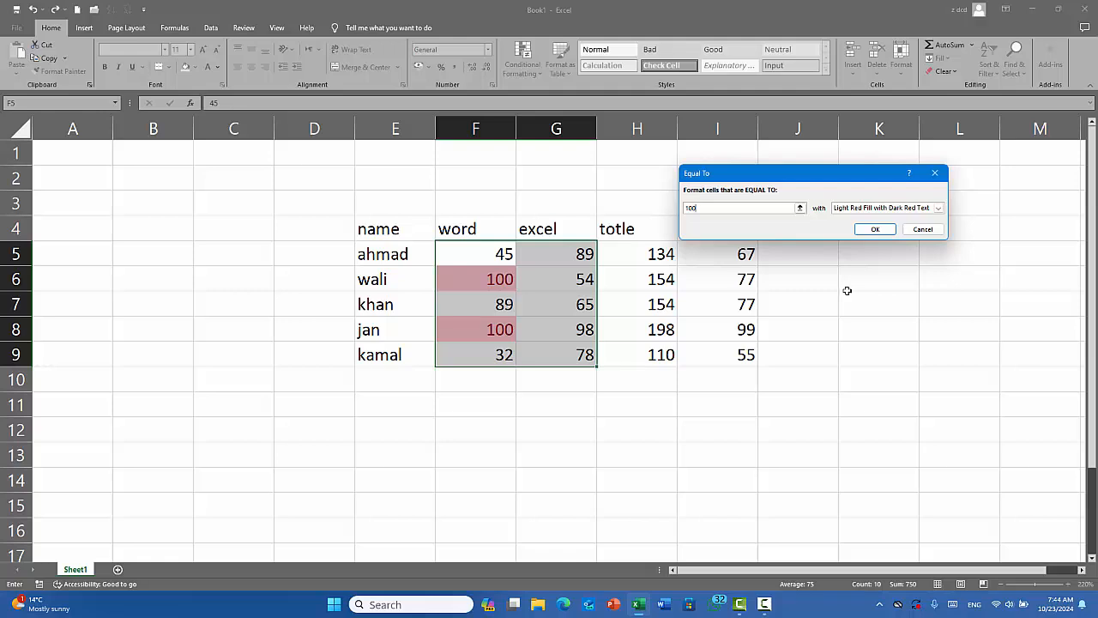
left_click(938, 207)
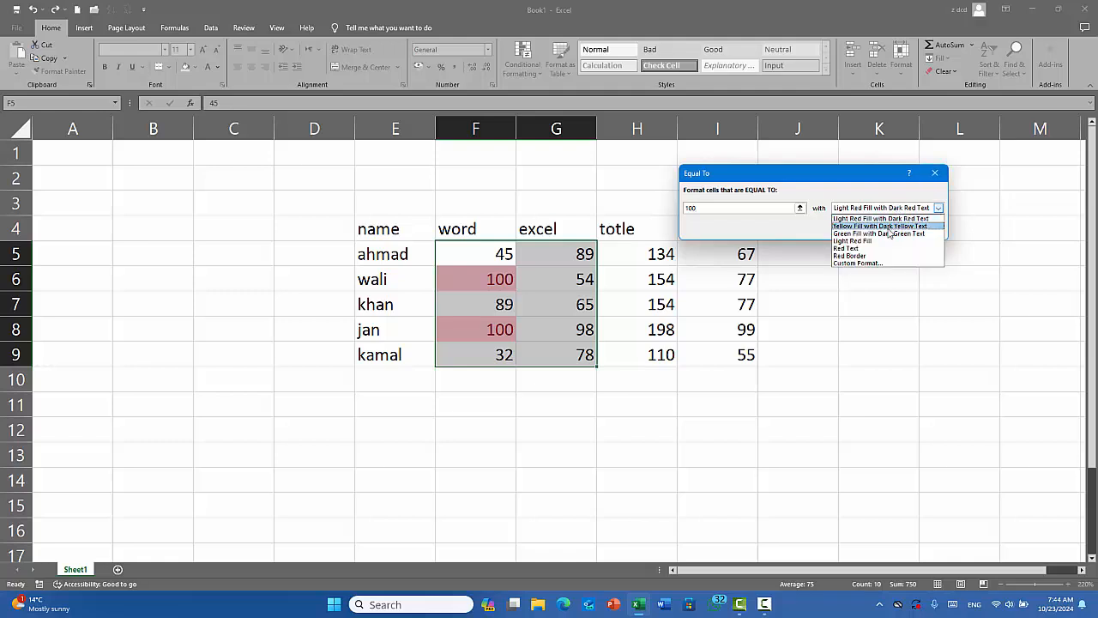
left_click(889, 227)
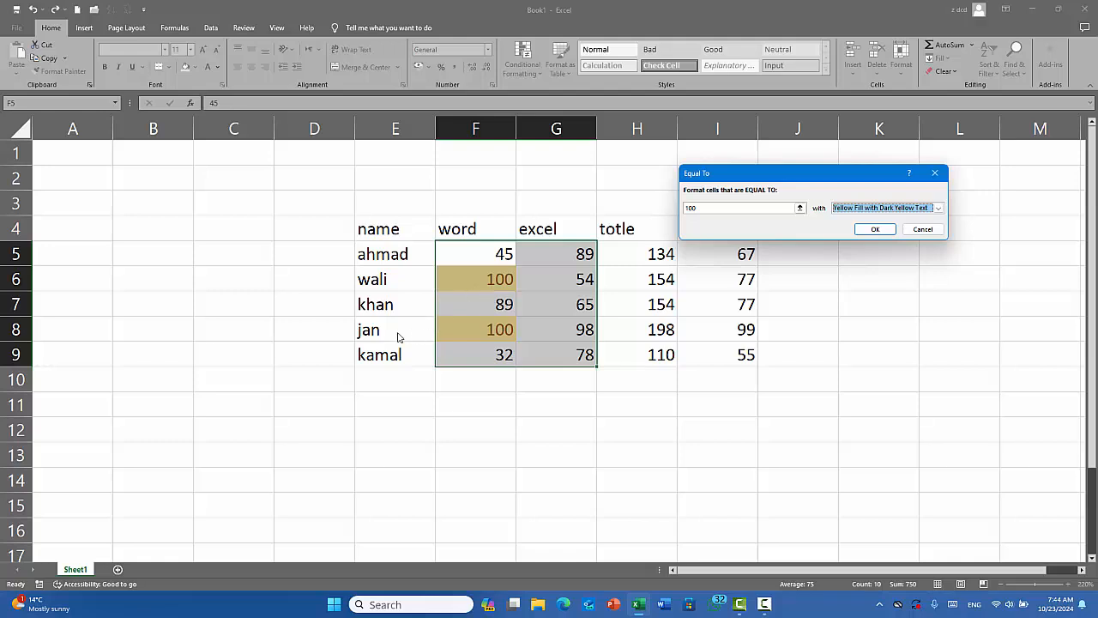
left_click(923, 230)
- Preview a Text That Contains rule for 100 on F5:G9 using Light Red Fill with Dark Red Text, and cancel it
left_click(532, 67)
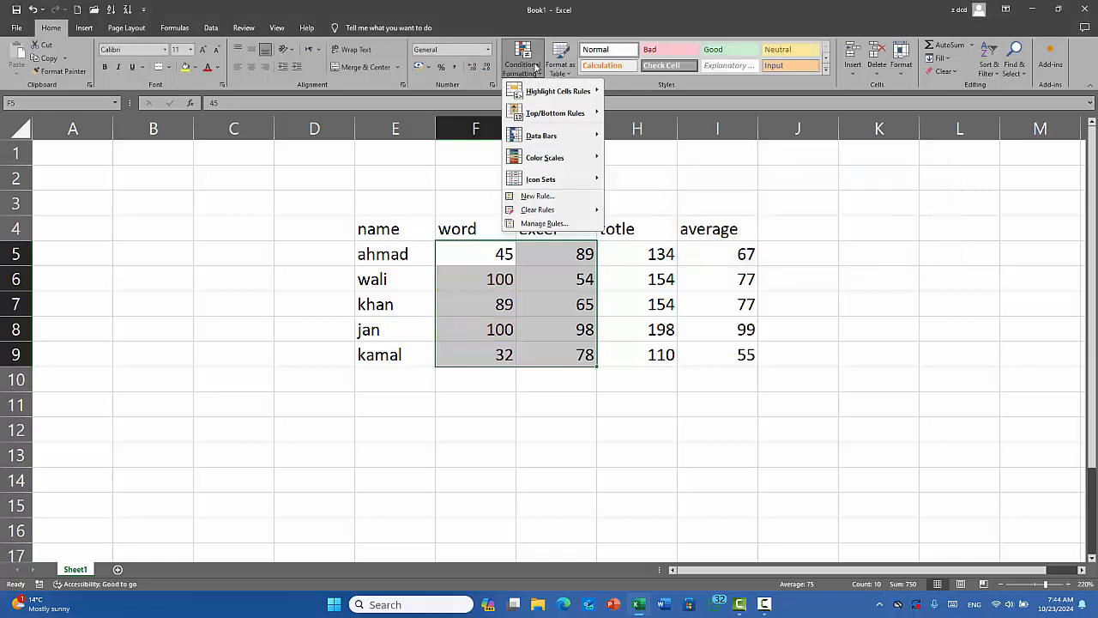
mouse_move(587, 94)
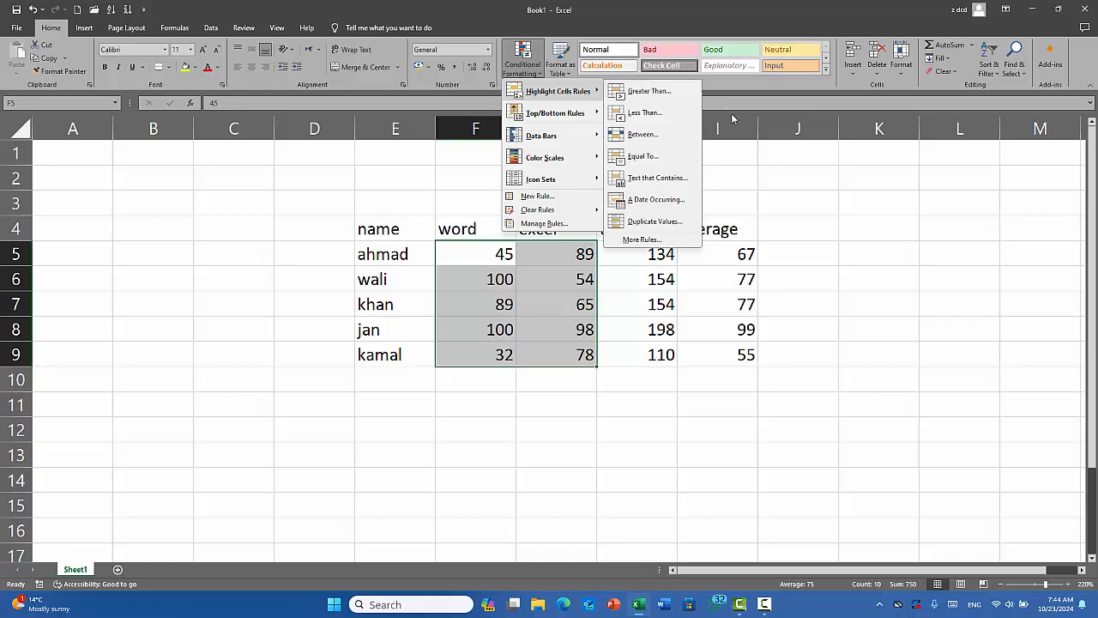
left_click(677, 190)
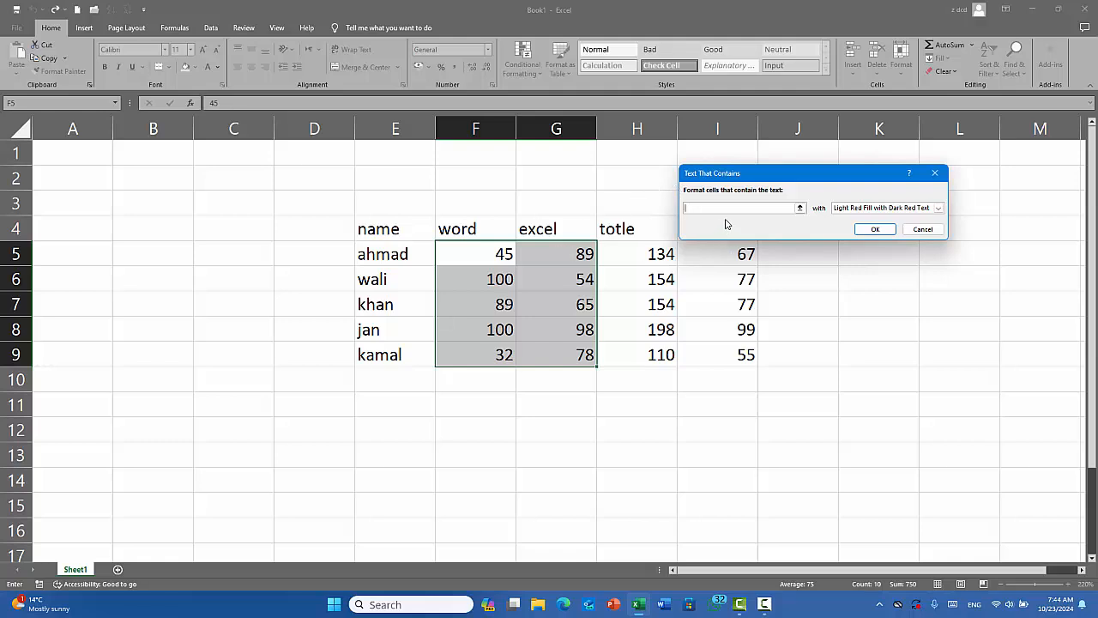
type("100")
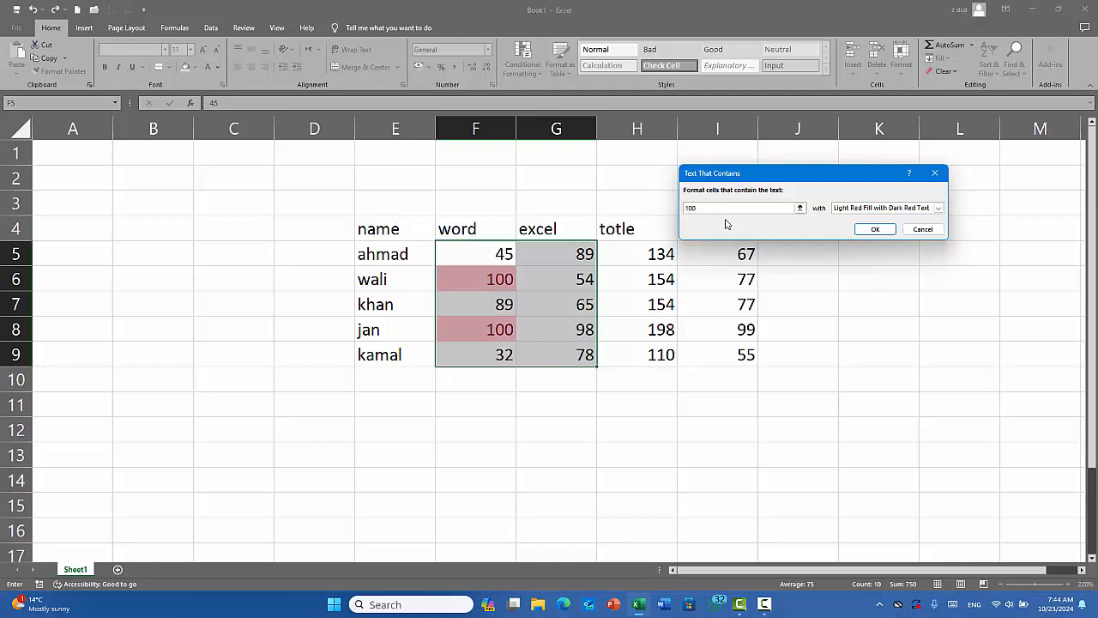
left_click(925, 230)
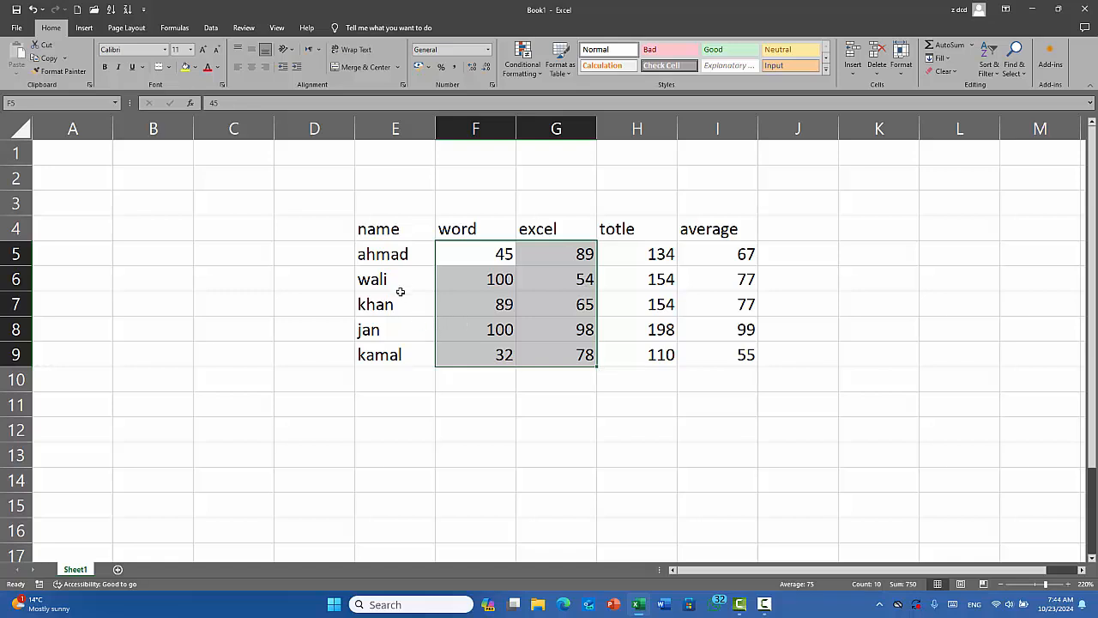
- Replace the name in E8 with the same name as in E5
left_click(400, 288)
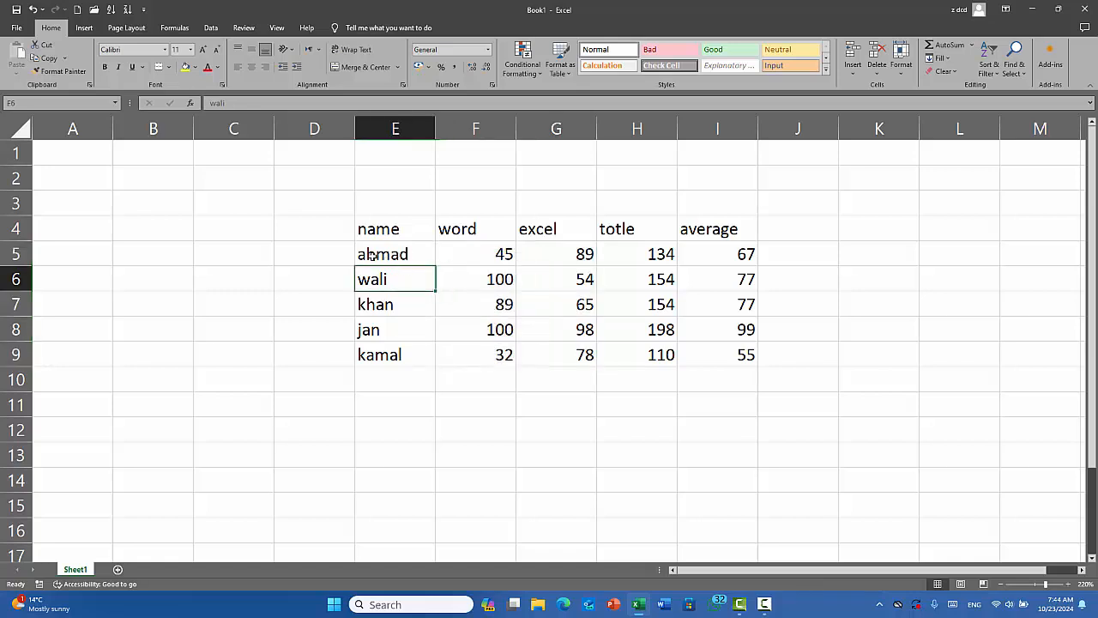
left_click(405, 333)
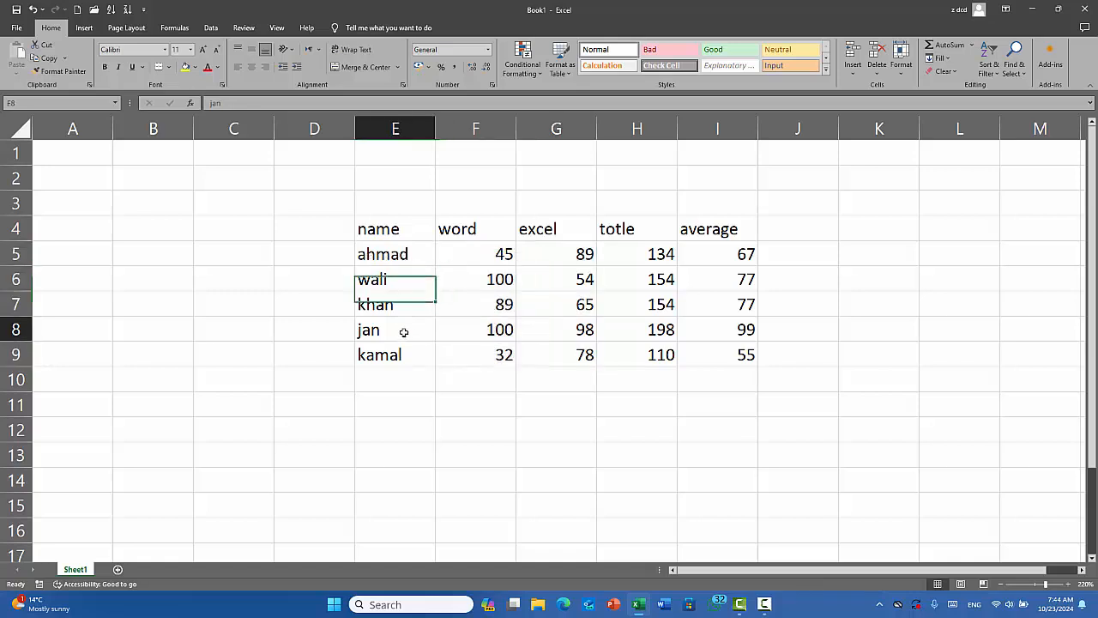
type("am")
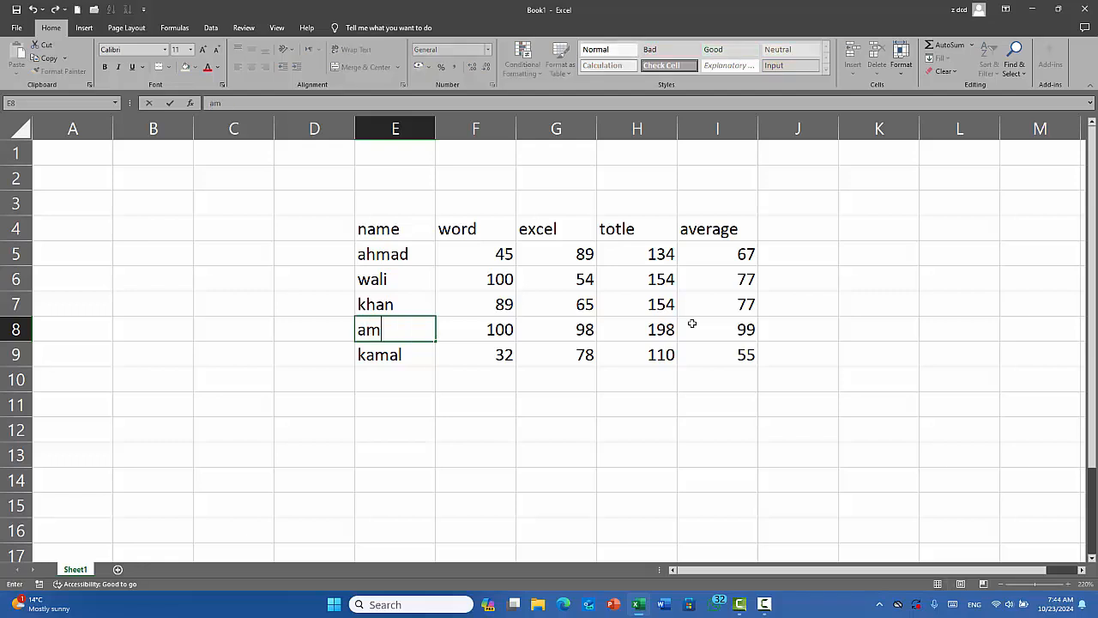
key("BackSpace")
key("BackSpace")
type("ahm")
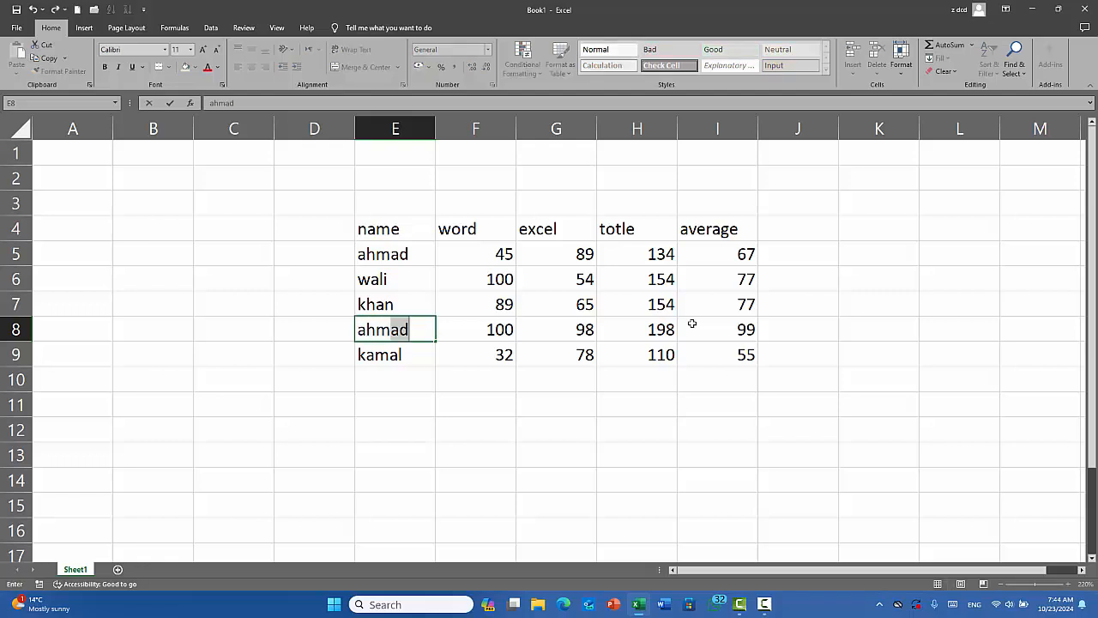
left_click(691, 323)
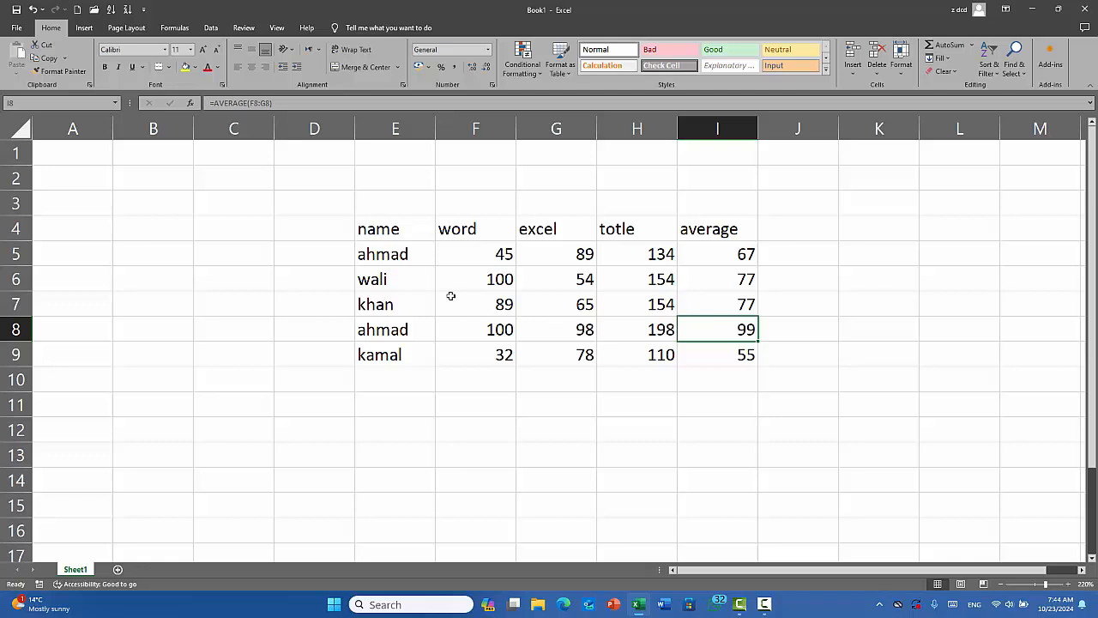
- Preview a Text That Contains rule on E5:E9 for the name in E5, using Green Fill with Dark Green Text, and cancel it
left_click_drag(428, 258, 422, 351)
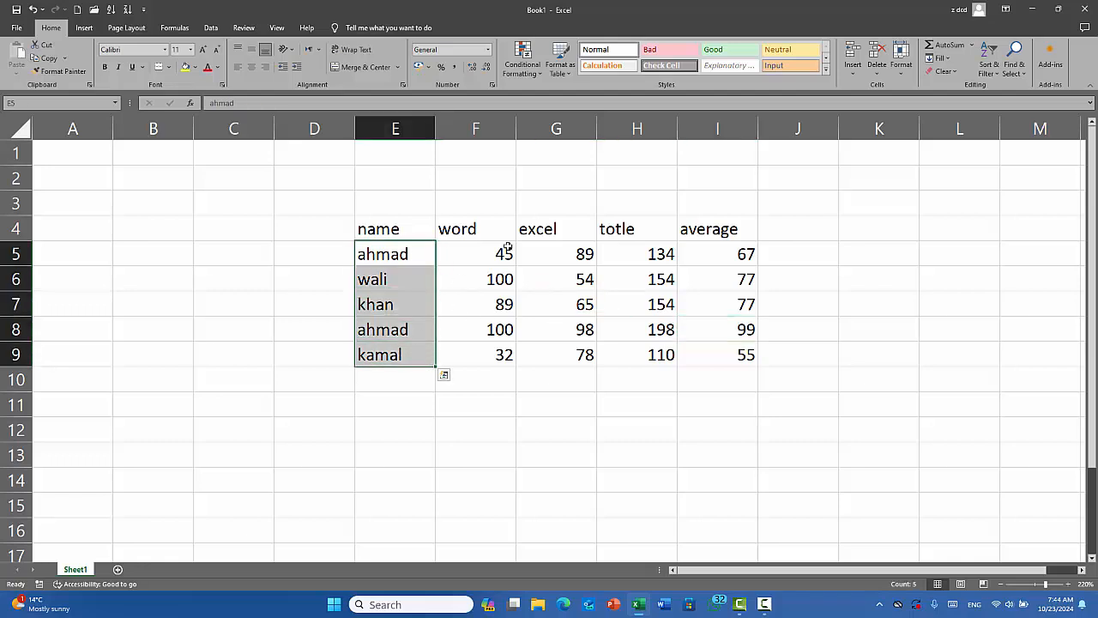
left_click(529, 67)
mouse_move(574, 93)
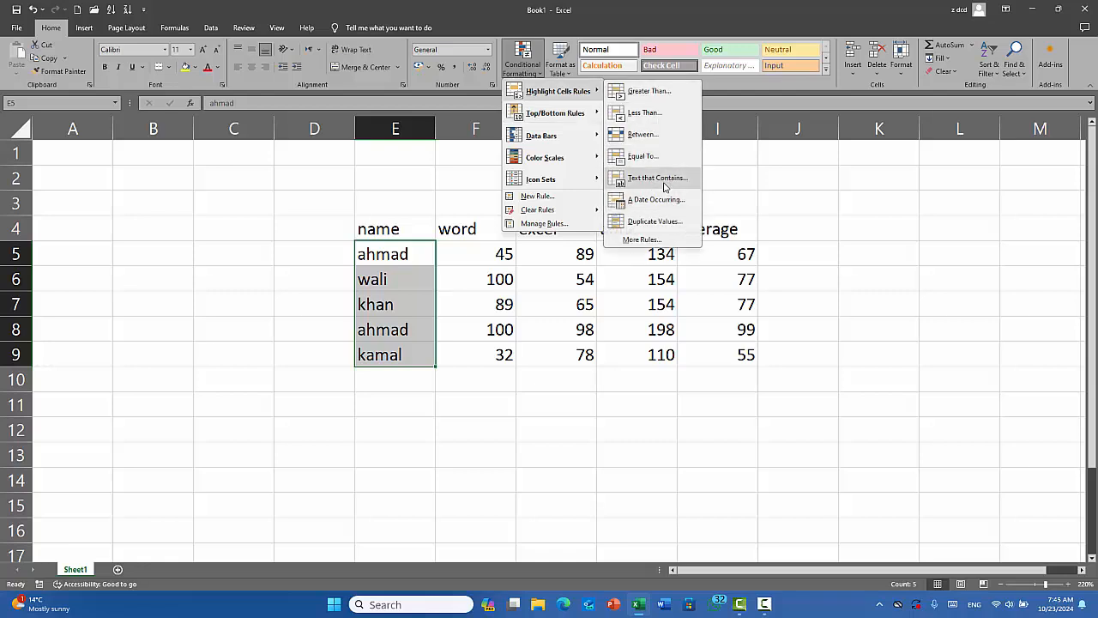
left_click(672, 183)
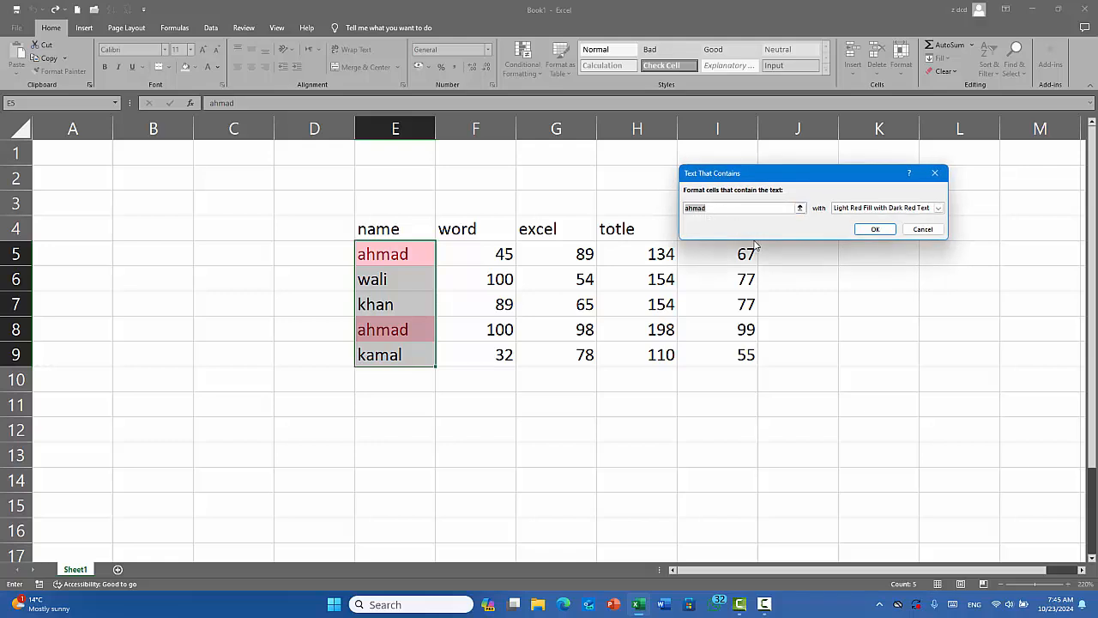
left_click(726, 209)
left_click(855, 211)
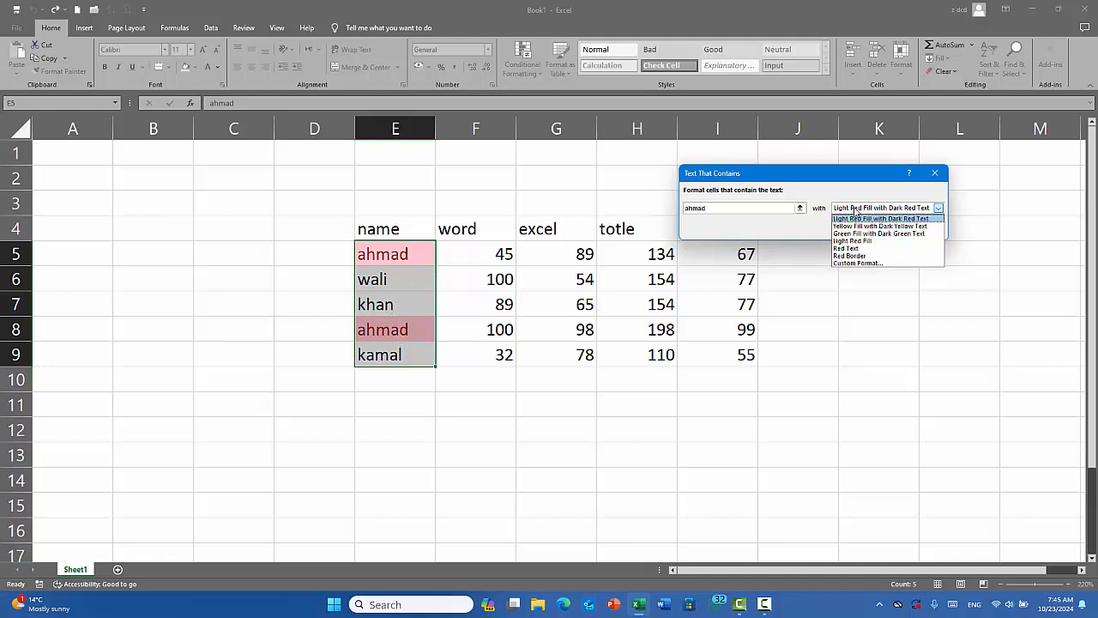
left_click(879, 233)
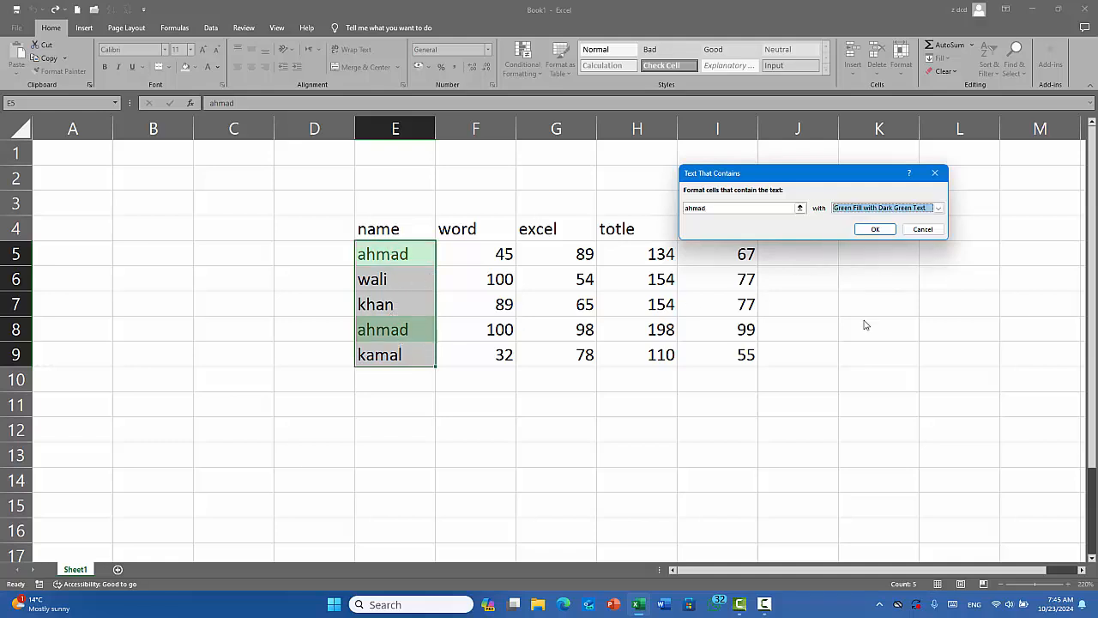
left_click(922, 230)
left_click(575, 279)
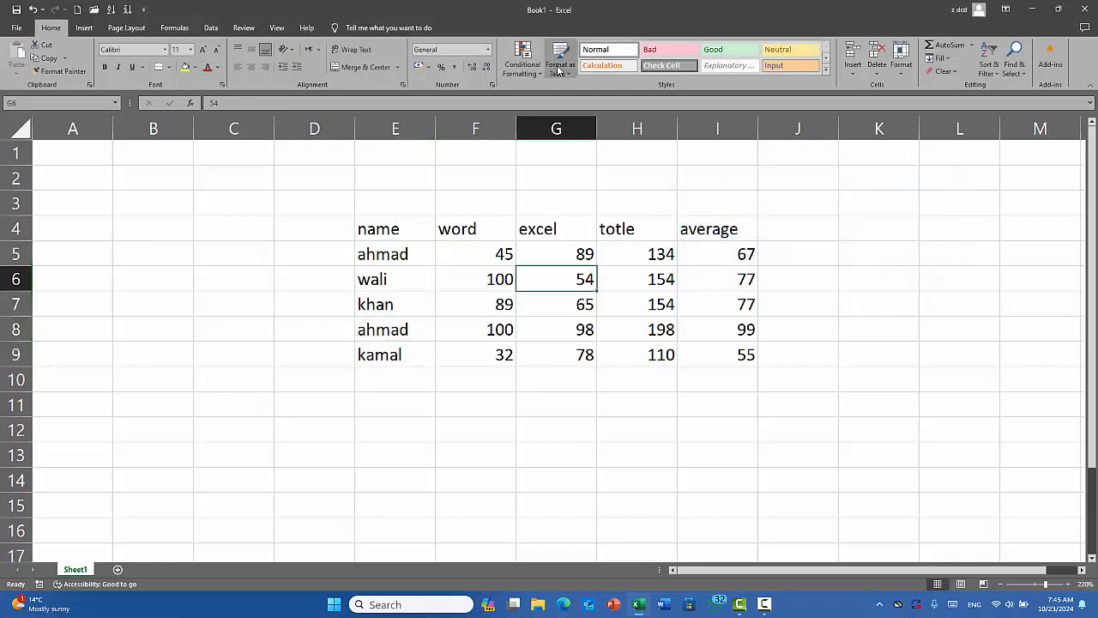
left_click(523, 65)
mouse_move(573, 106)
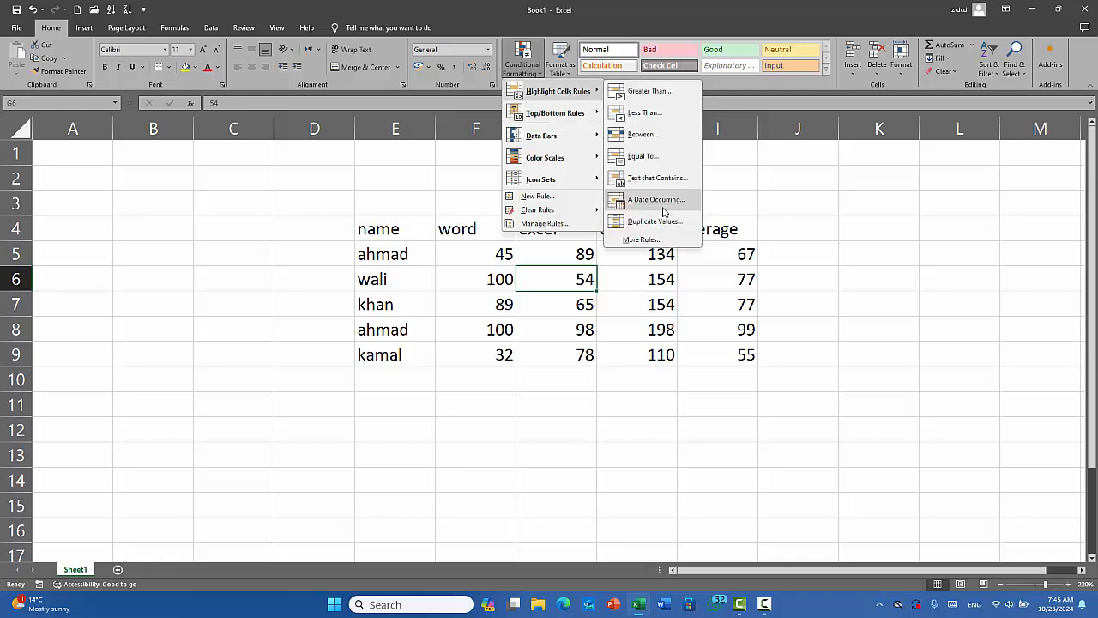
key("Escape")
key("Escape")
- Enter the current date, 10/23/2024, in J5 beside the average column
left_click(788, 230)
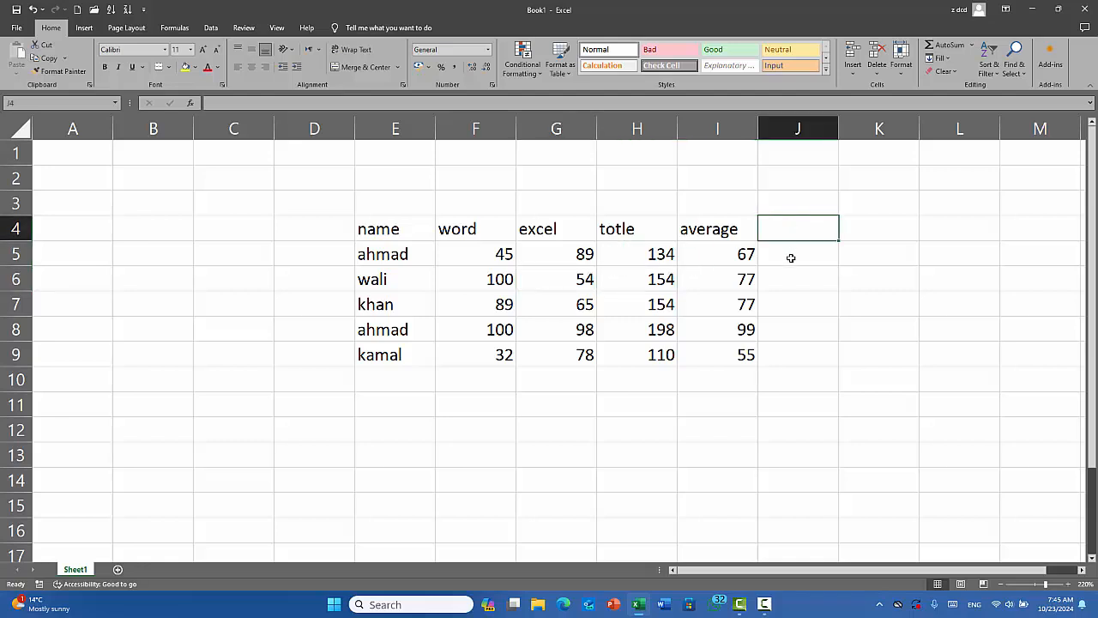
left_click(791, 258)
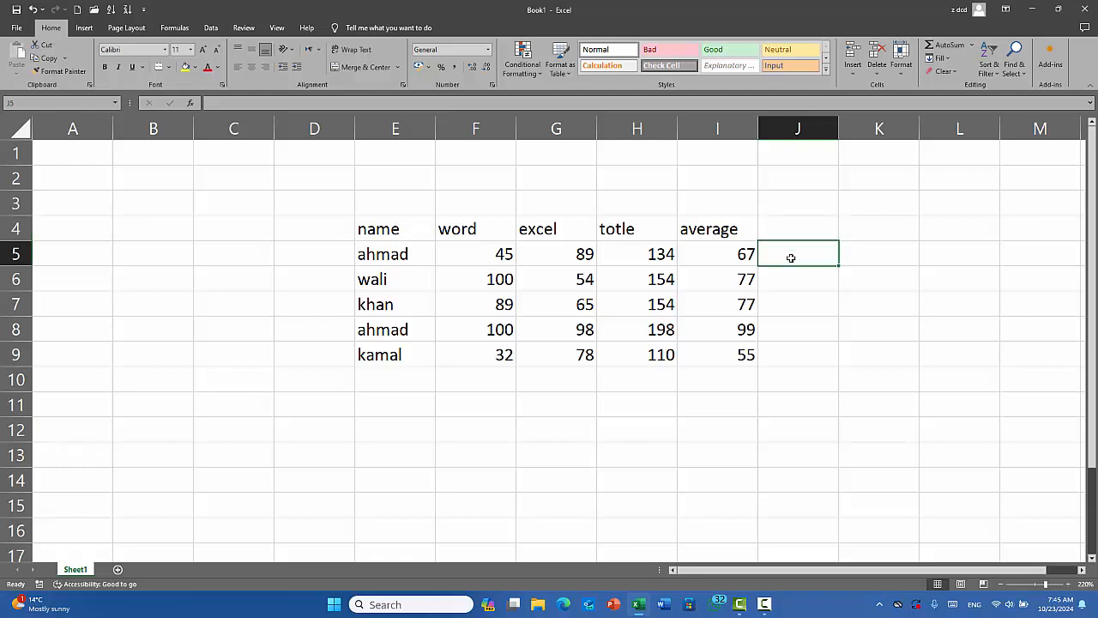
key("ctrl+semicolon")
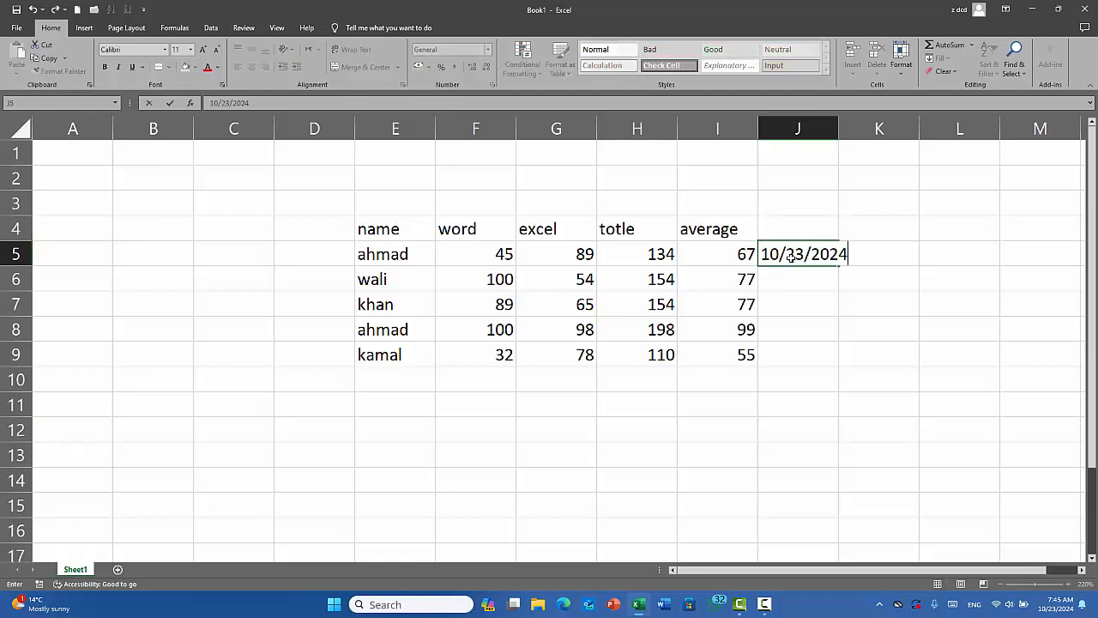
left_click(806, 312)
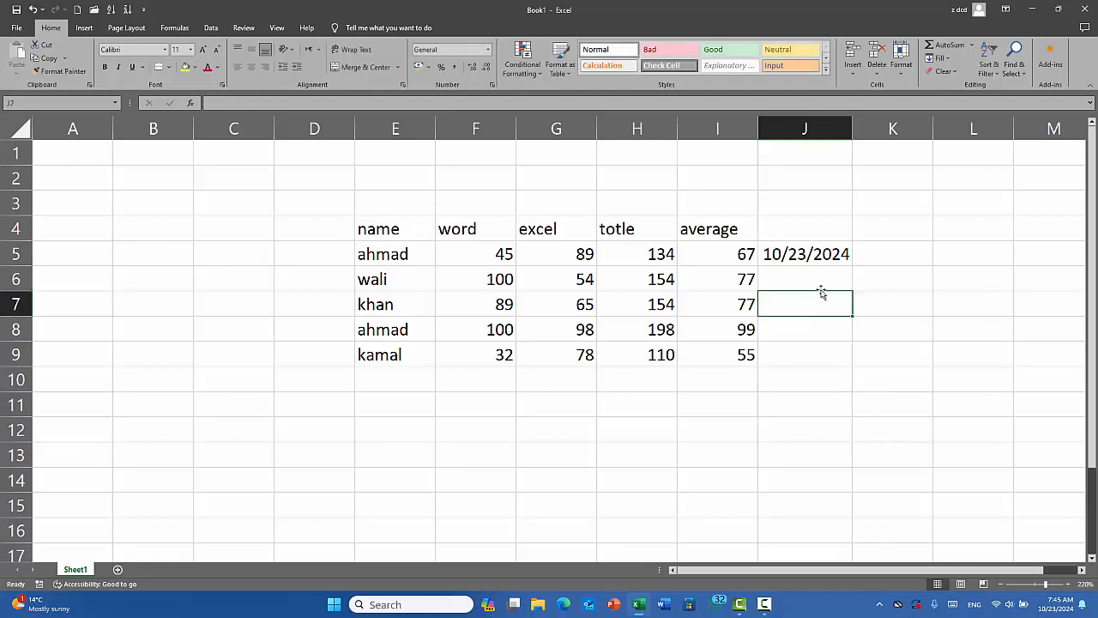
- Fill the dates in column J as a daily series from J5 down to J168
left_click(792, 255)
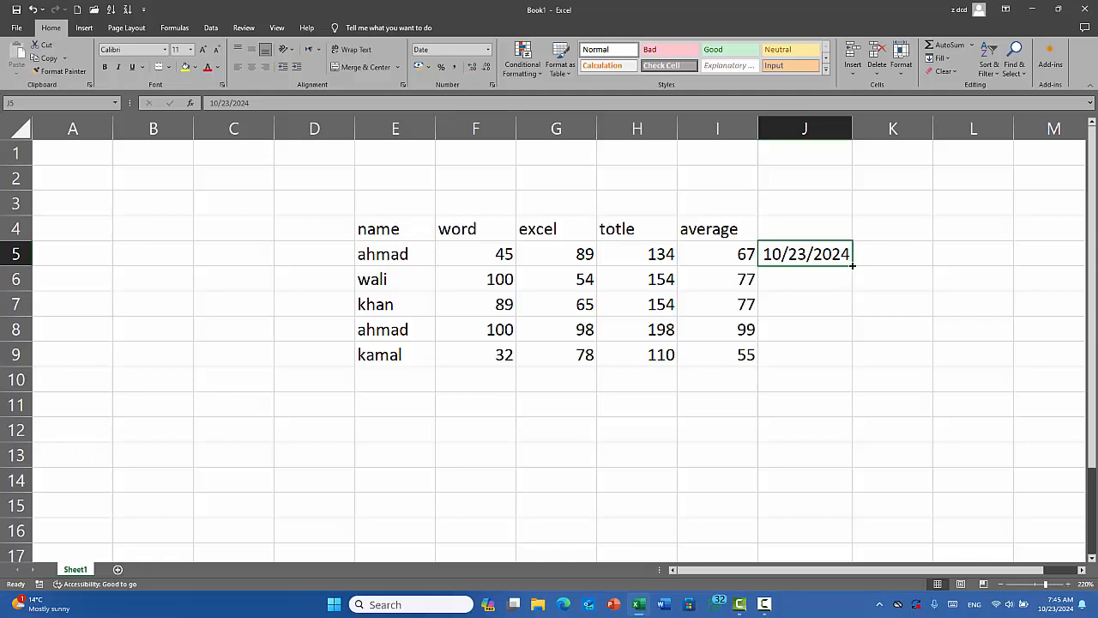
left_click_drag(852, 266, 855, 494)
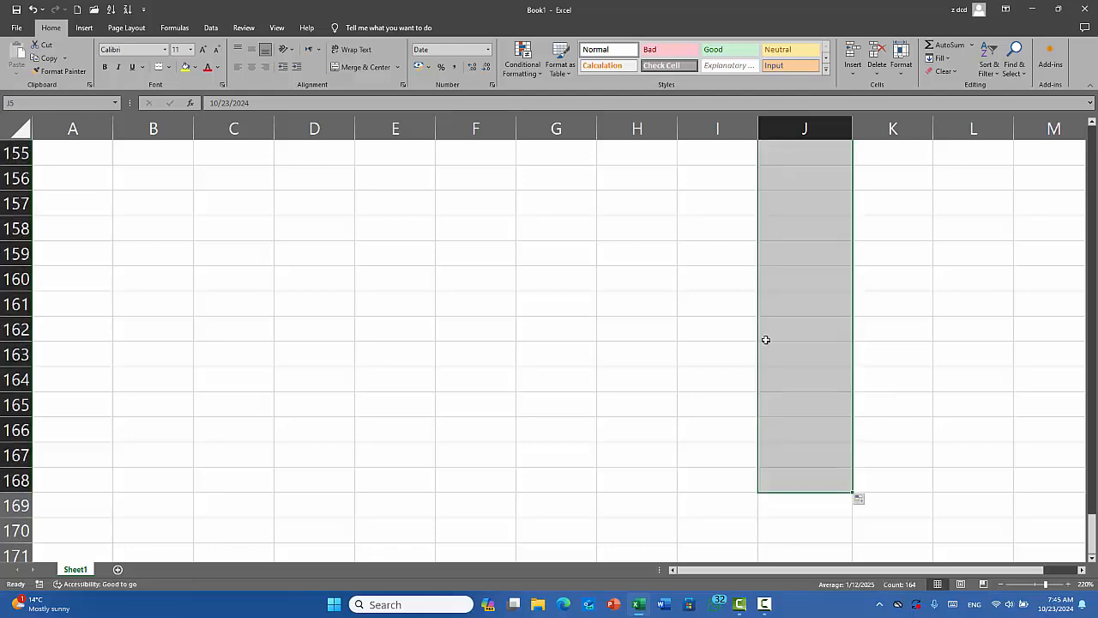
scroll(766, 340, "up", 17)
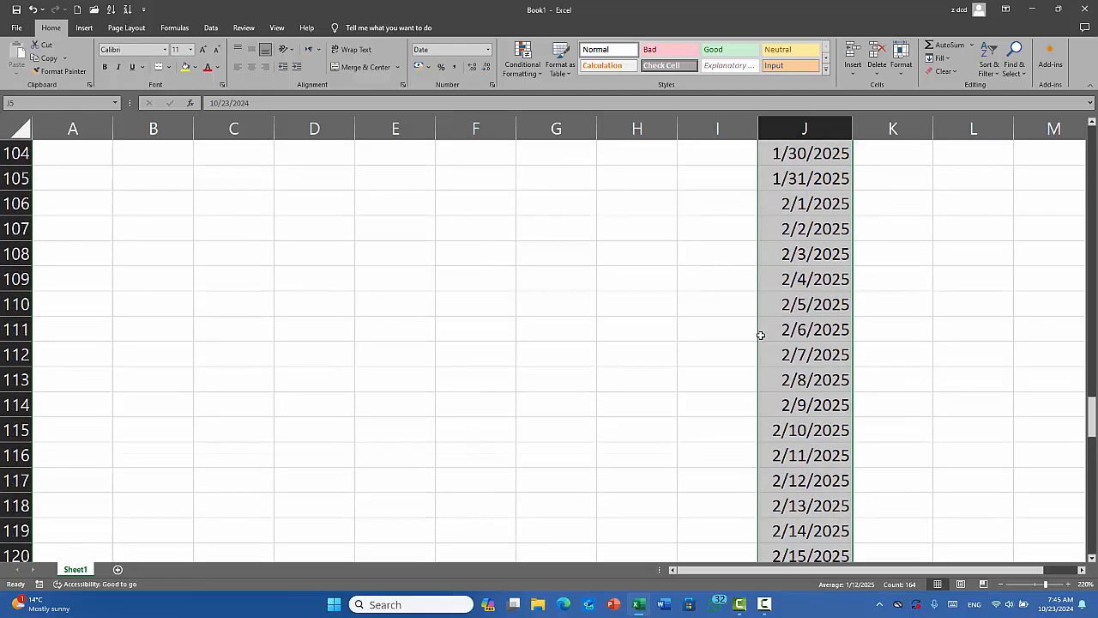
scroll(760, 335, "up", 20)
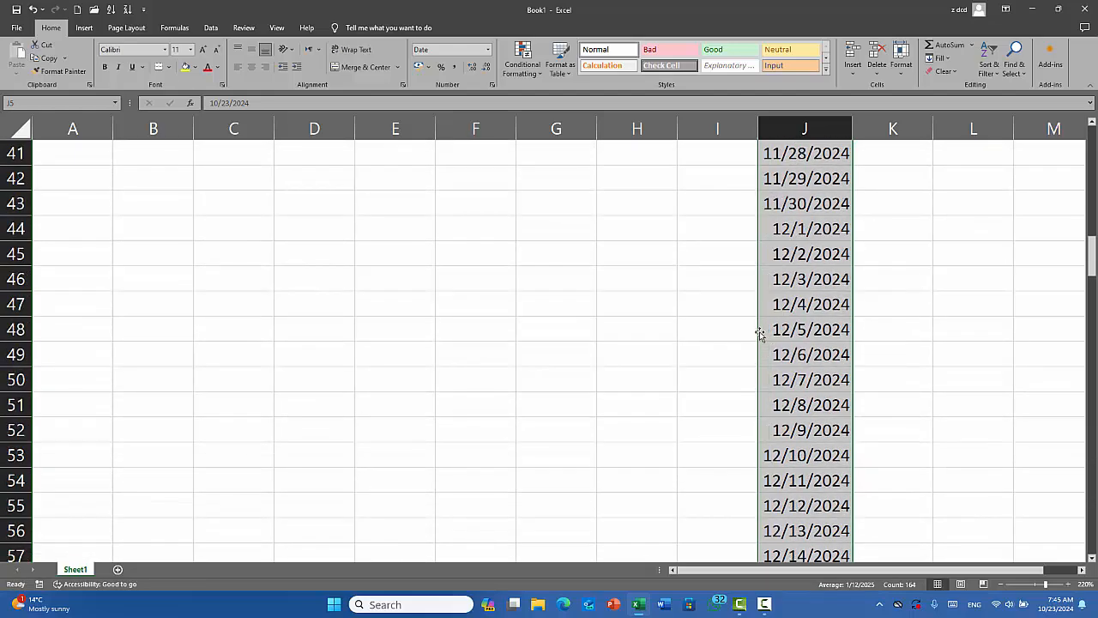
scroll(761, 335, "up", 13)
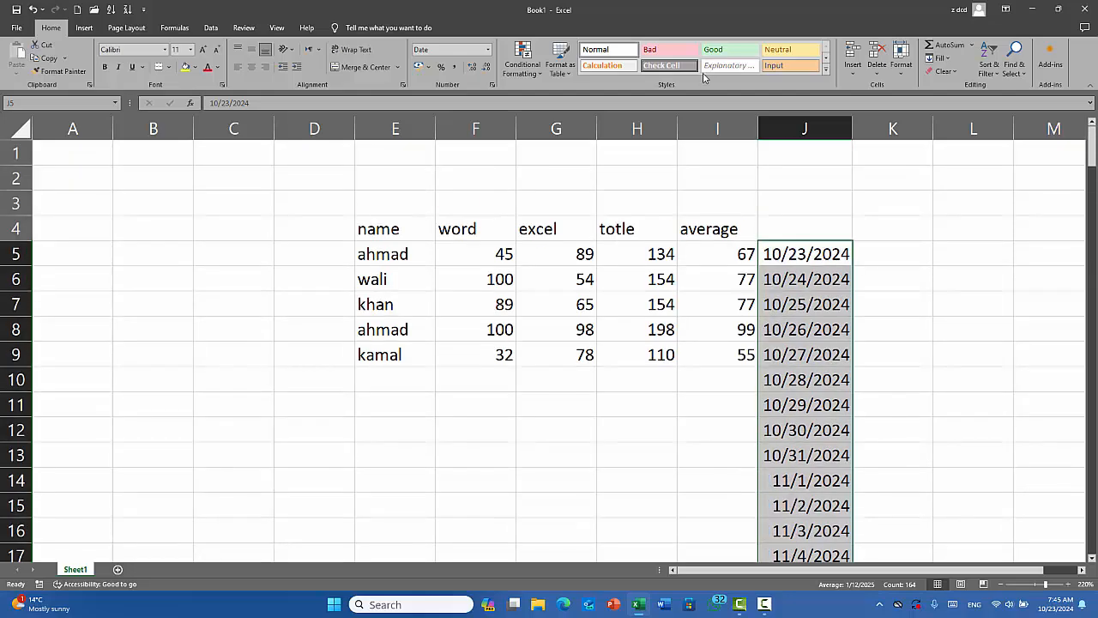
- Set up an A Date Occurring highlight rule on J5:J168 for Today with Green Fill with Dark Green Text
left_click(523, 65)
mouse_move(582, 90)
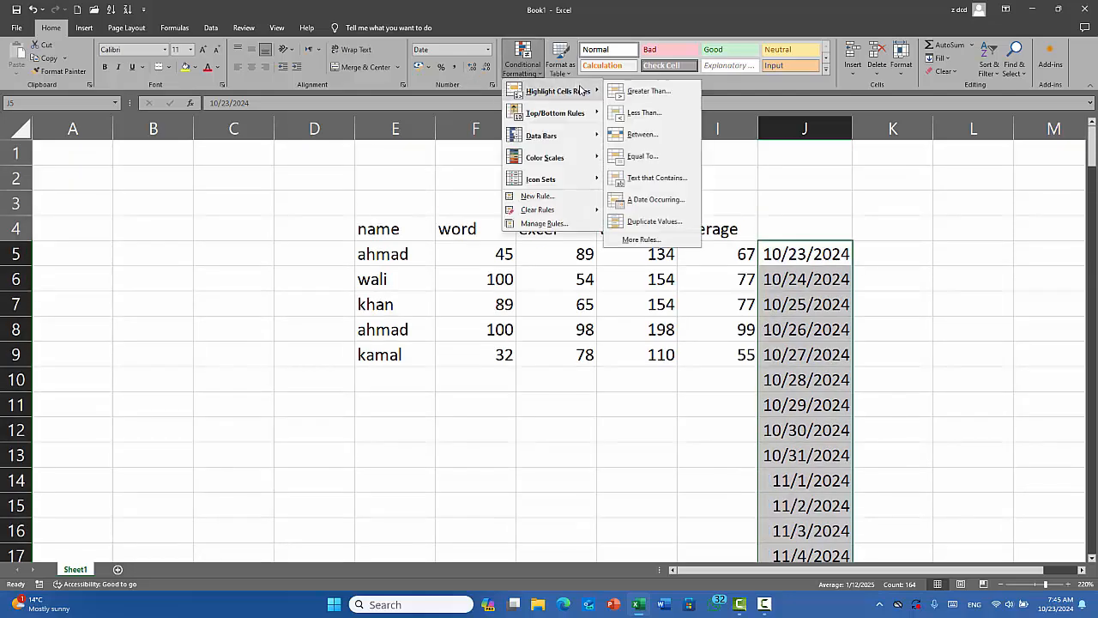
left_click(666, 206)
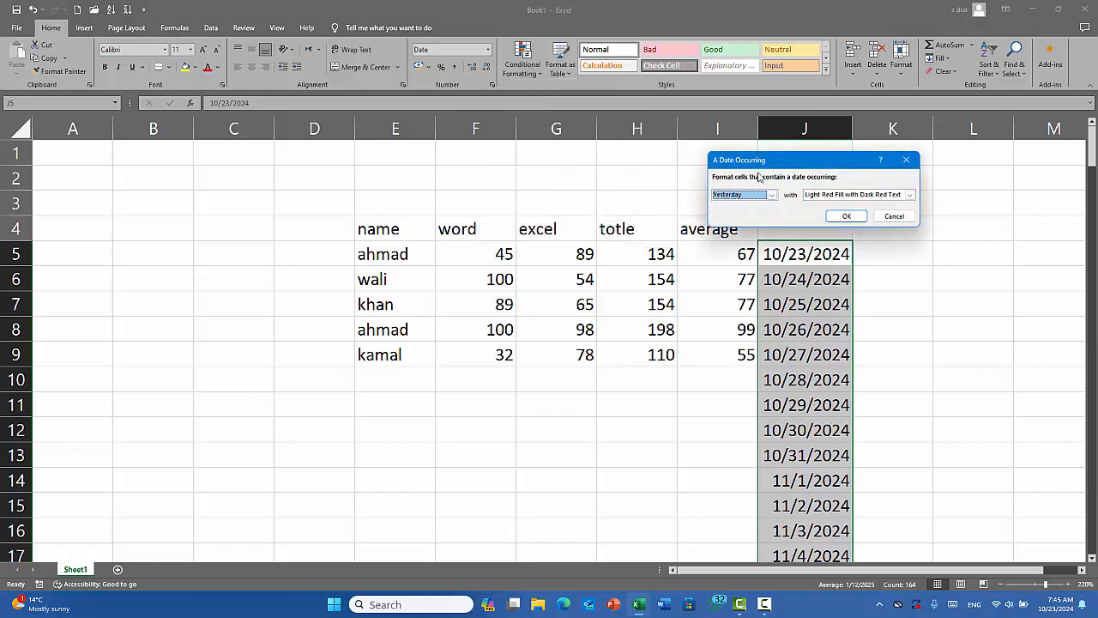
left_click_drag(791, 166, 444, 194)
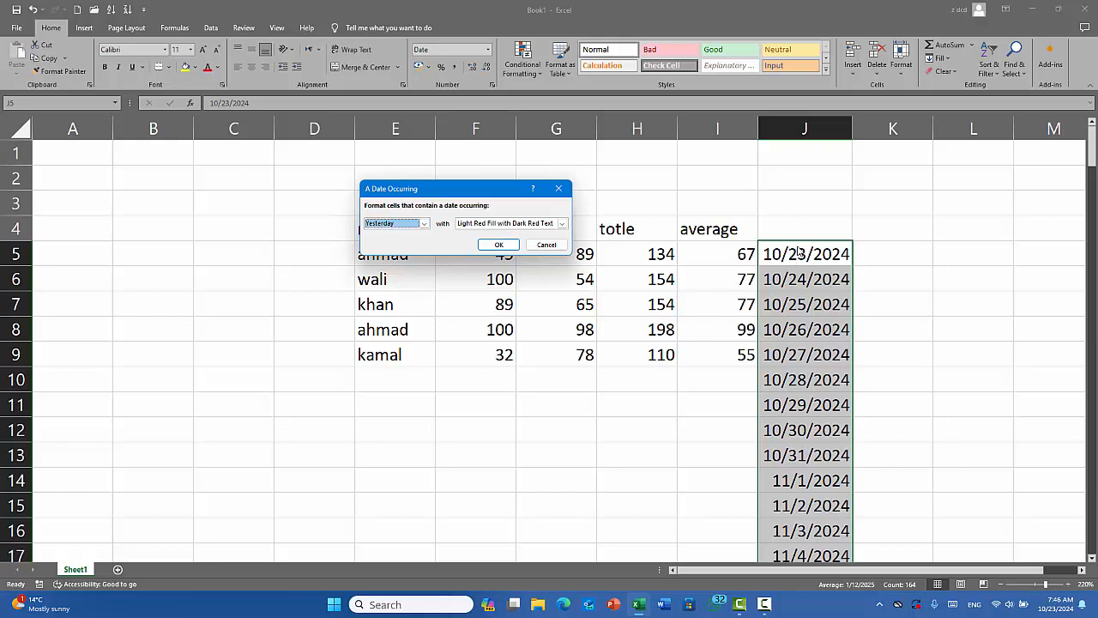
left_click(424, 223)
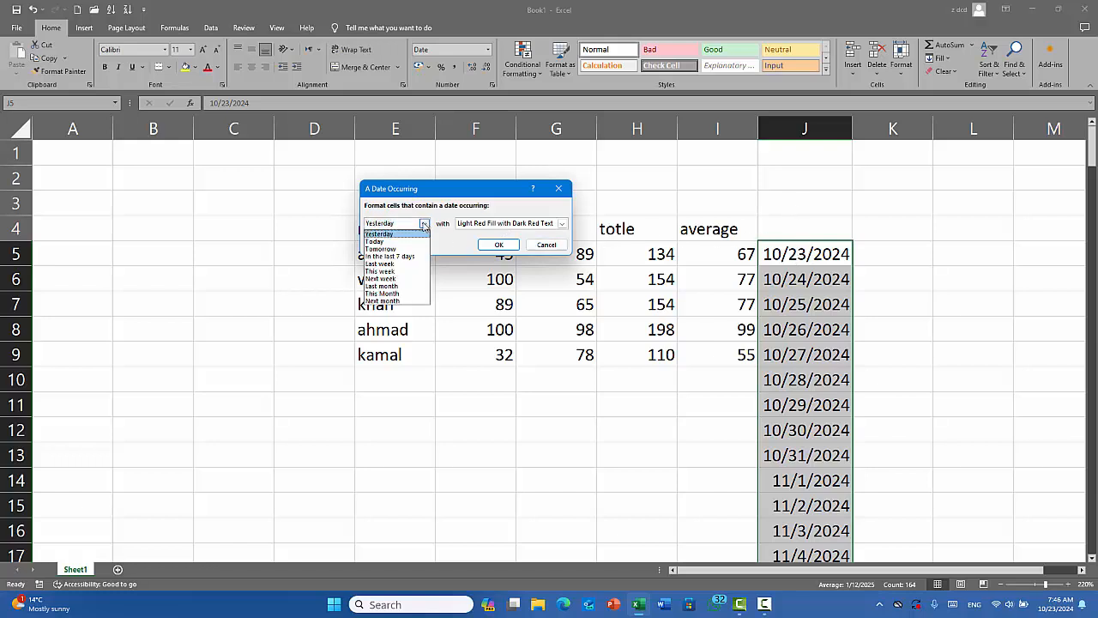
left_click(381, 242)
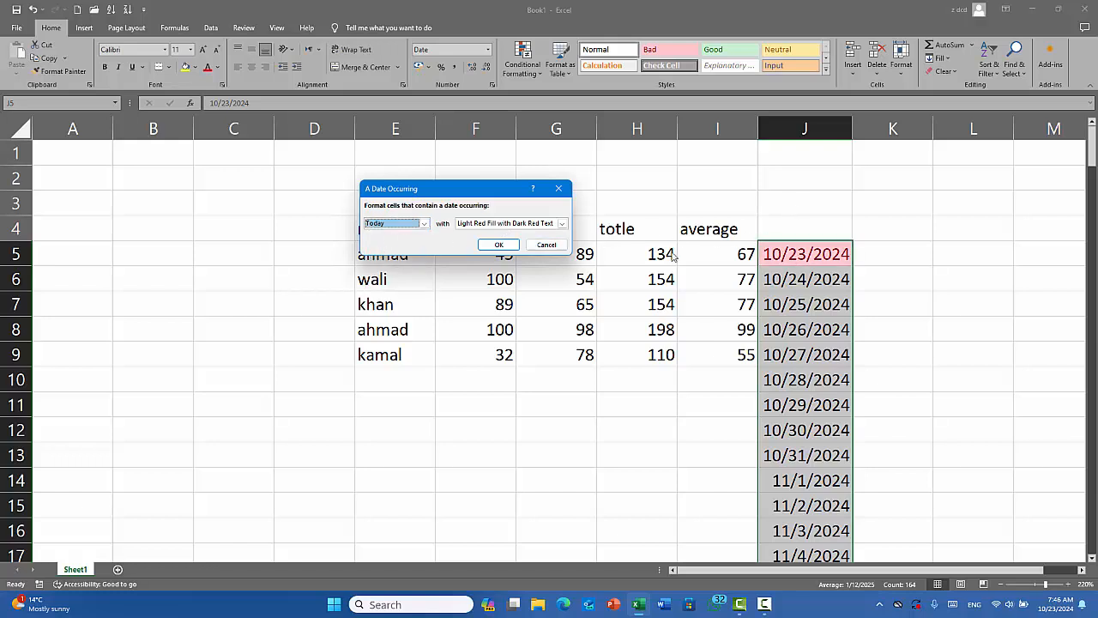
left_click(561, 223)
left_click(514, 244)
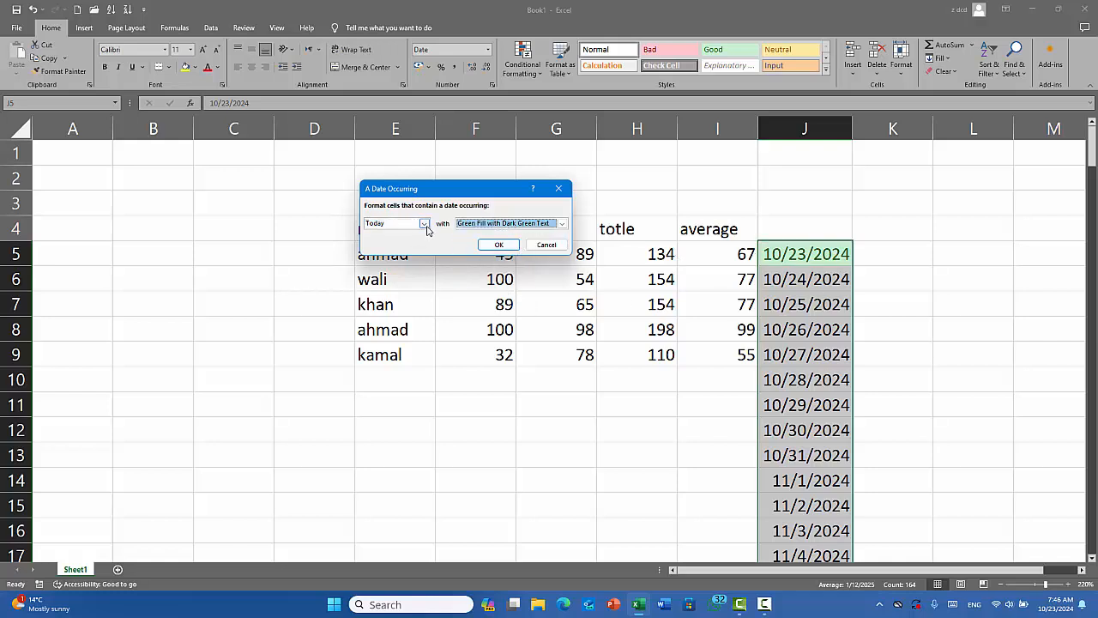
- Preview the date rule on column J with the periods Tomorrow, In the last 7 days and Last week
left_click(423, 223)
left_click(399, 250)
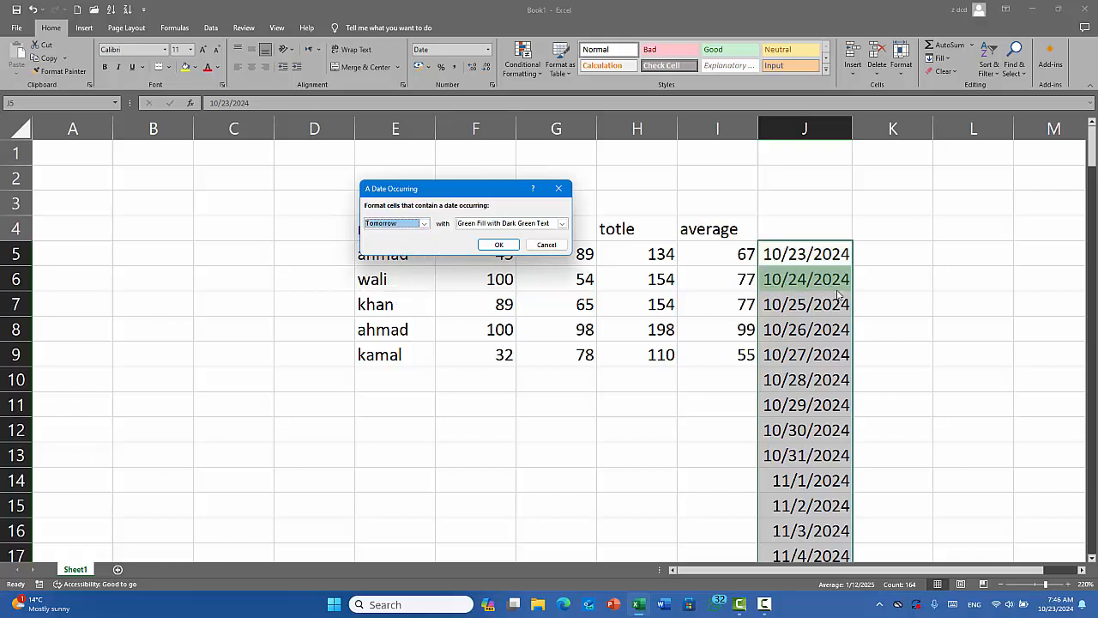
left_click(423, 223)
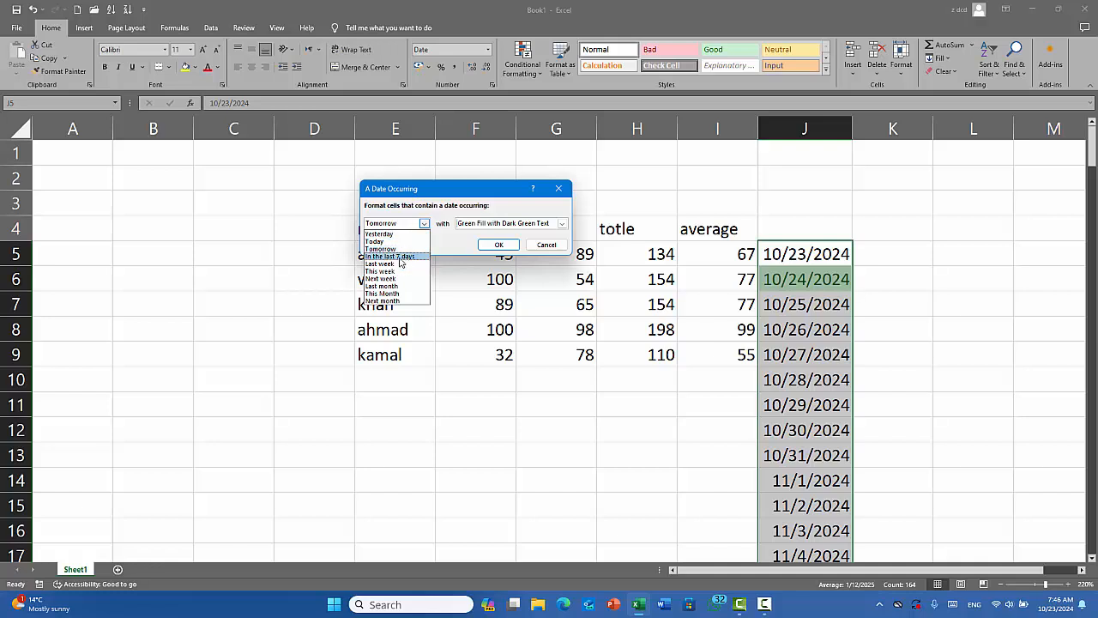
left_click(399, 258)
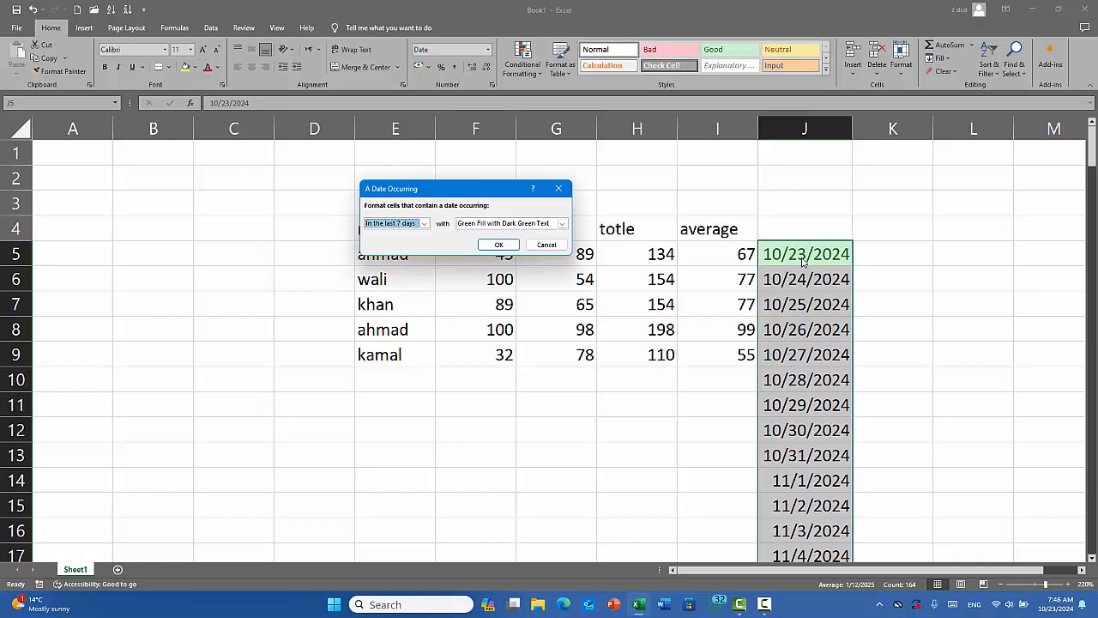
left_click(424, 224)
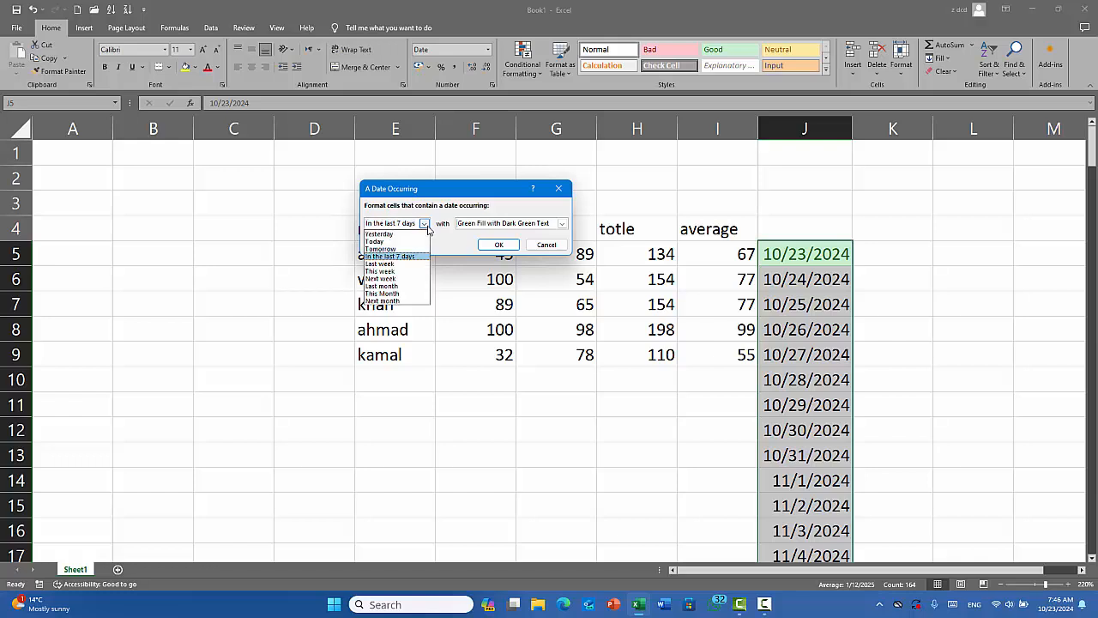
left_click(407, 270)
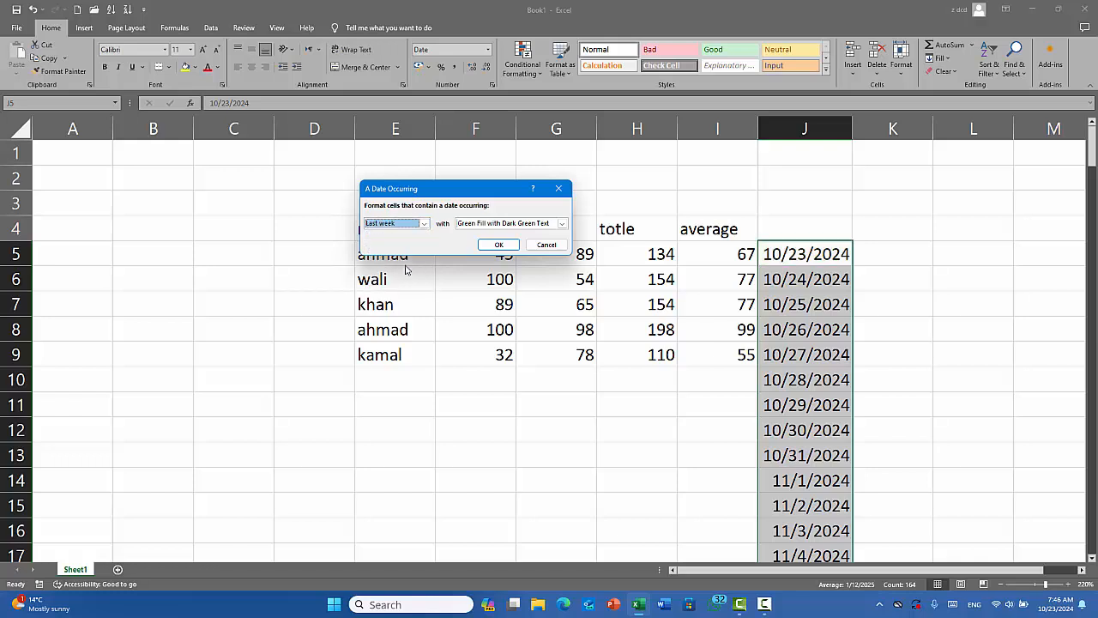
- Preview the date rule on column J with the periods This week, Next week and Last month
left_click(426, 226)
left_click(403, 280)
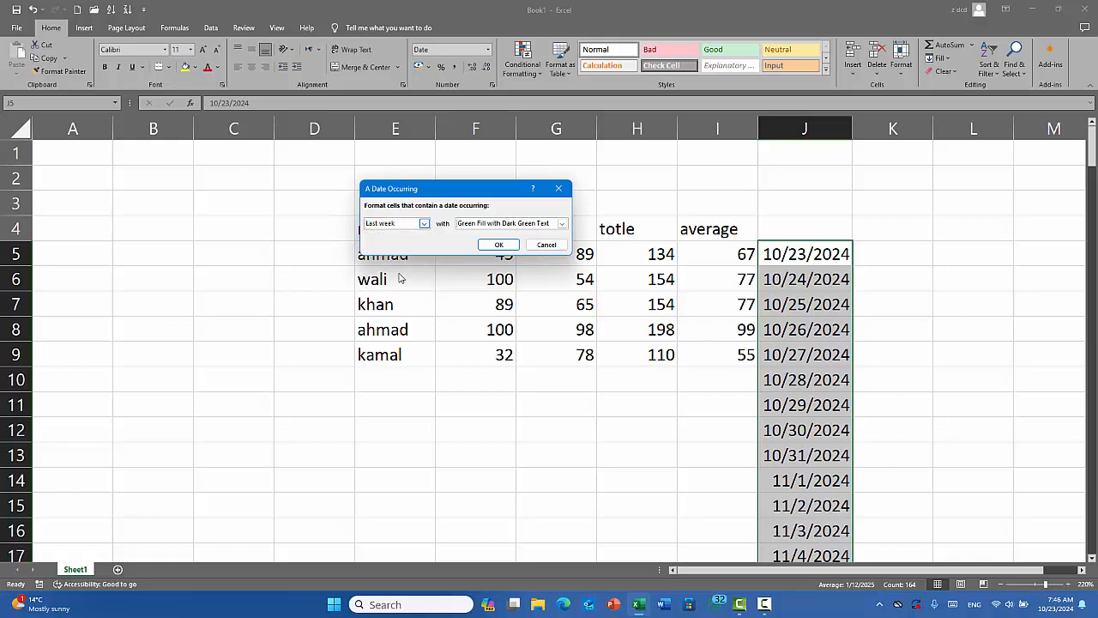
left_click(424, 225)
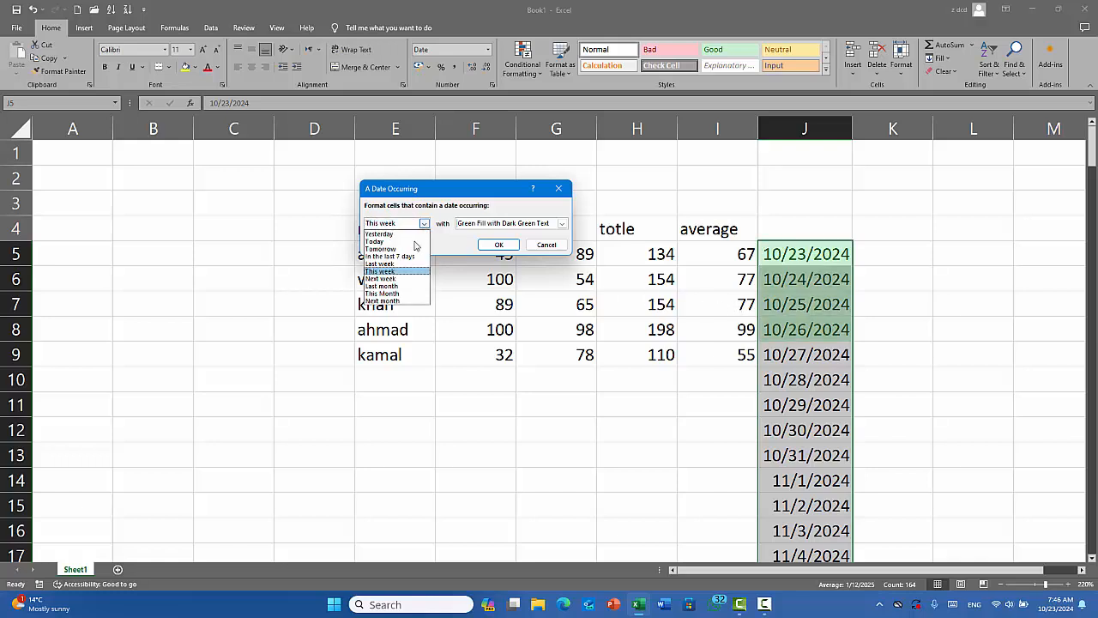
left_click(402, 282)
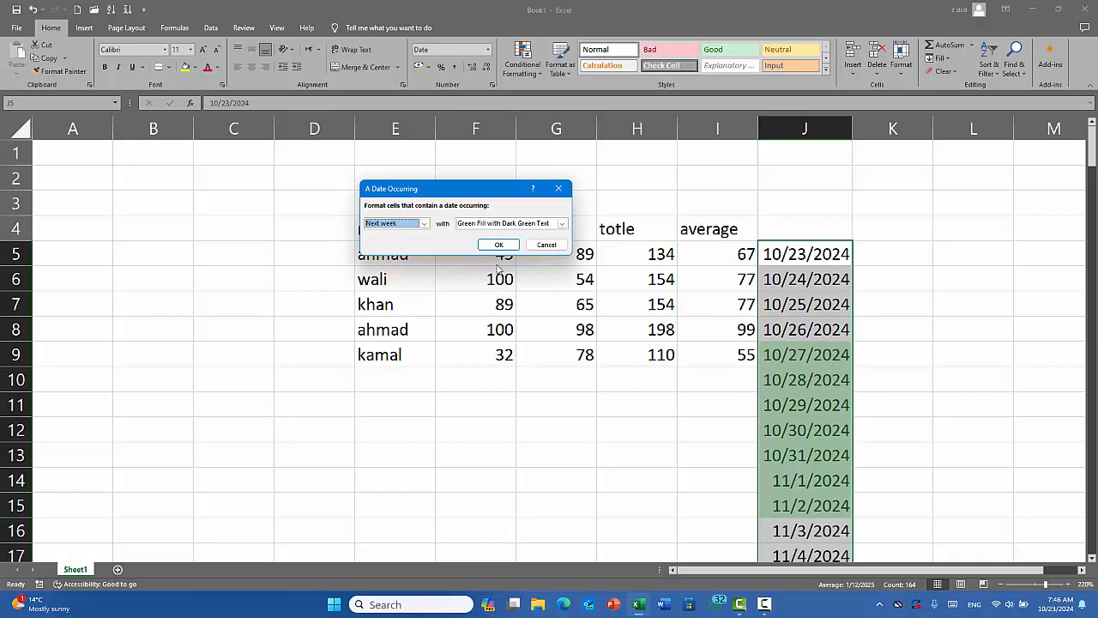
left_click(424, 223)
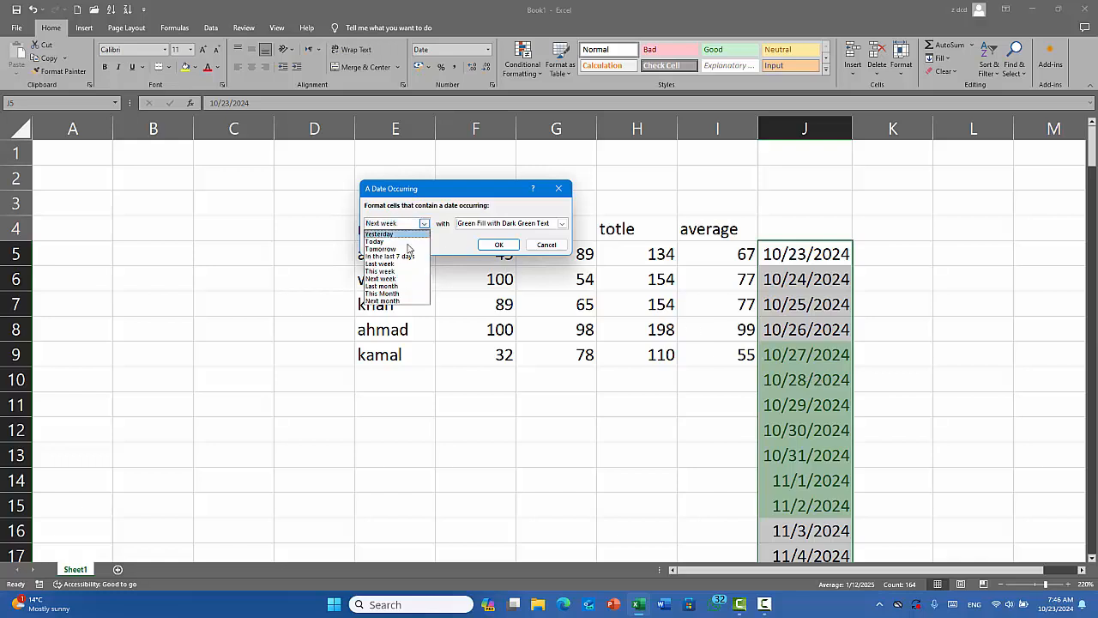
left_click(408, 289)
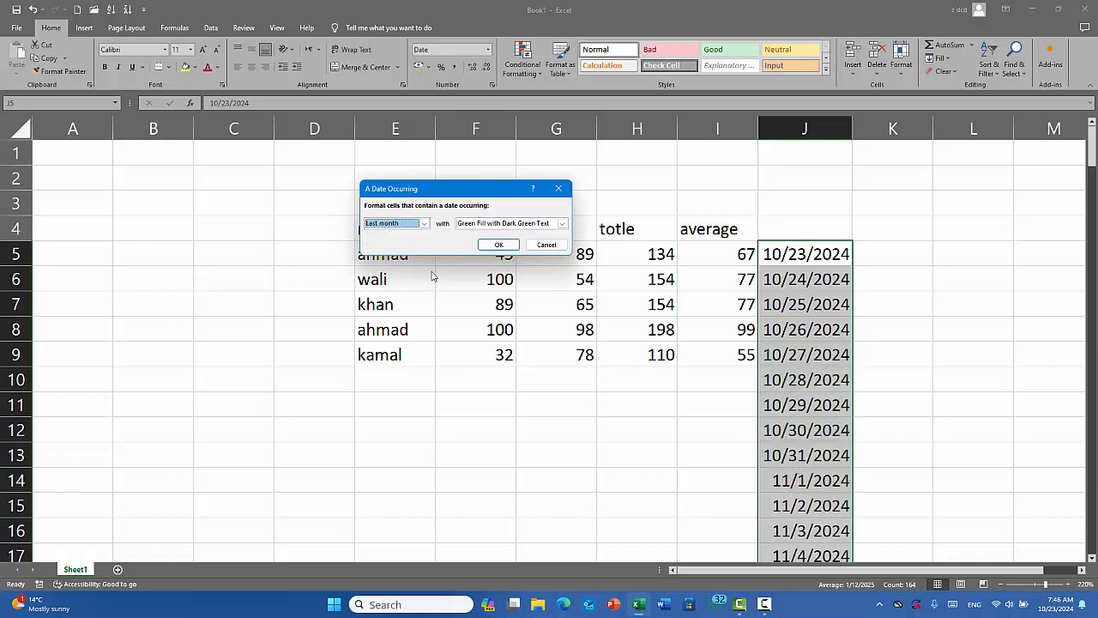
- Preview the date rule for This Month, then apply it to J5:J168 for Next month and check the highlighted dates
left_click(424, 223)
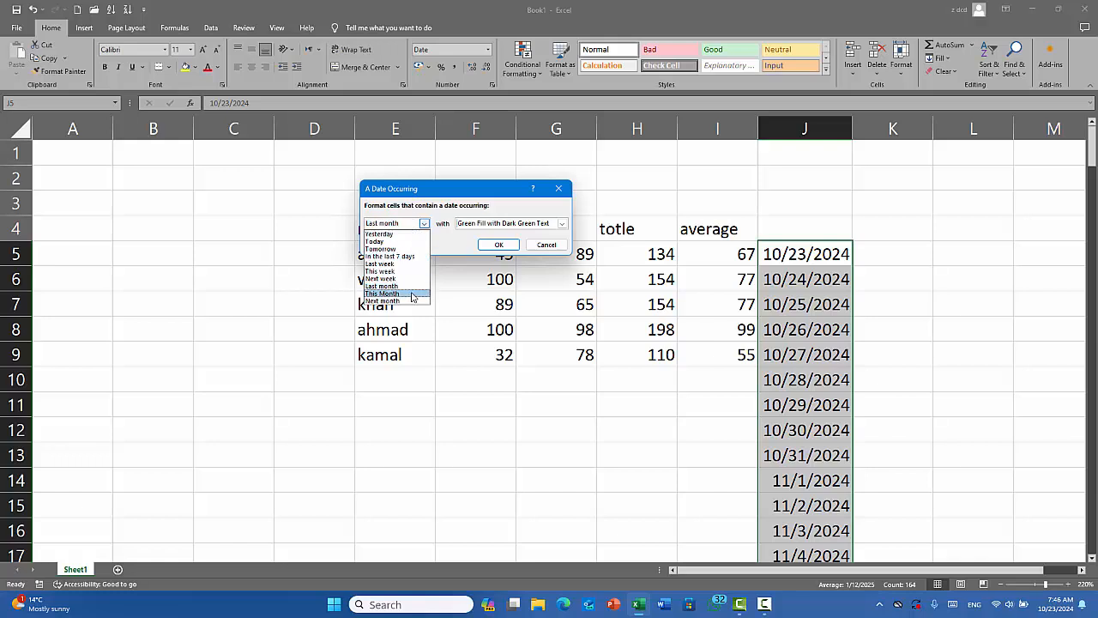
left_click(408, 293)
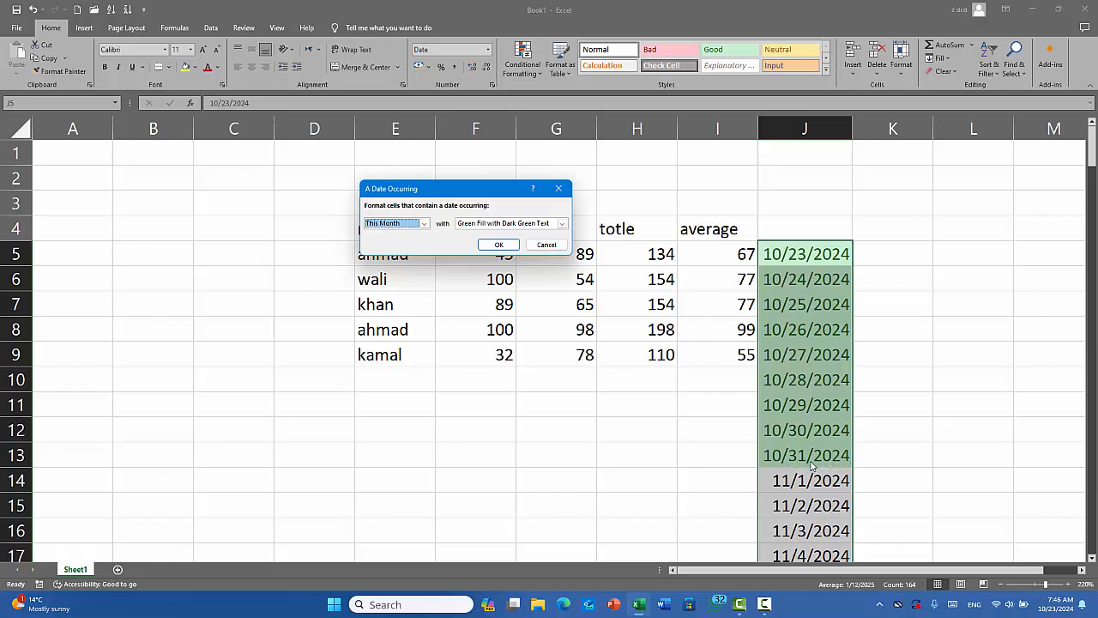
left_click(424, 223)
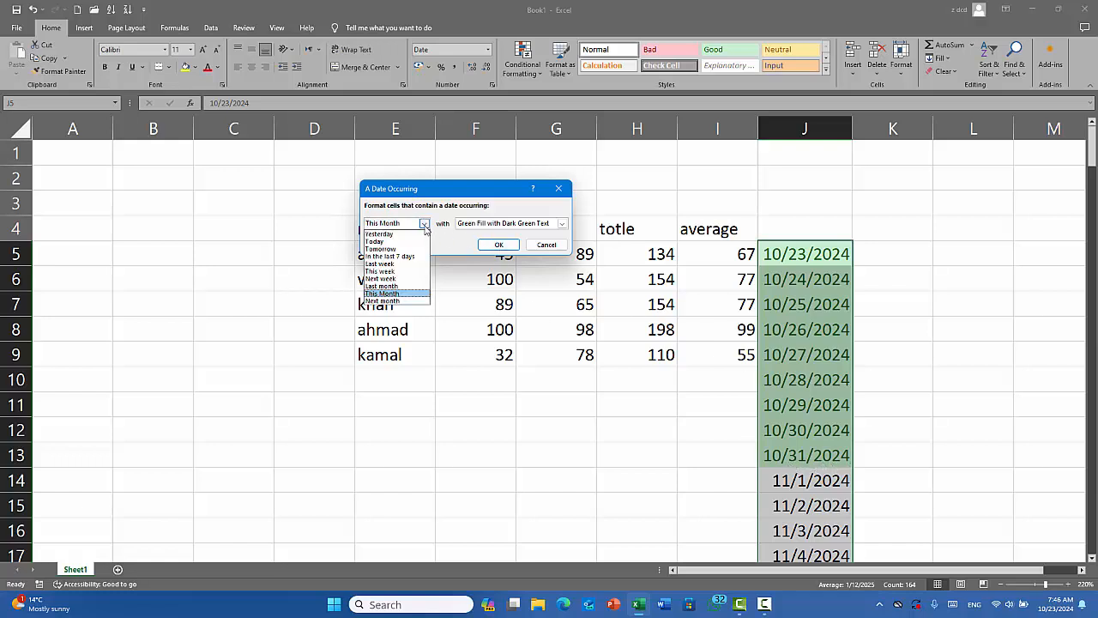
left_click(398, 301)
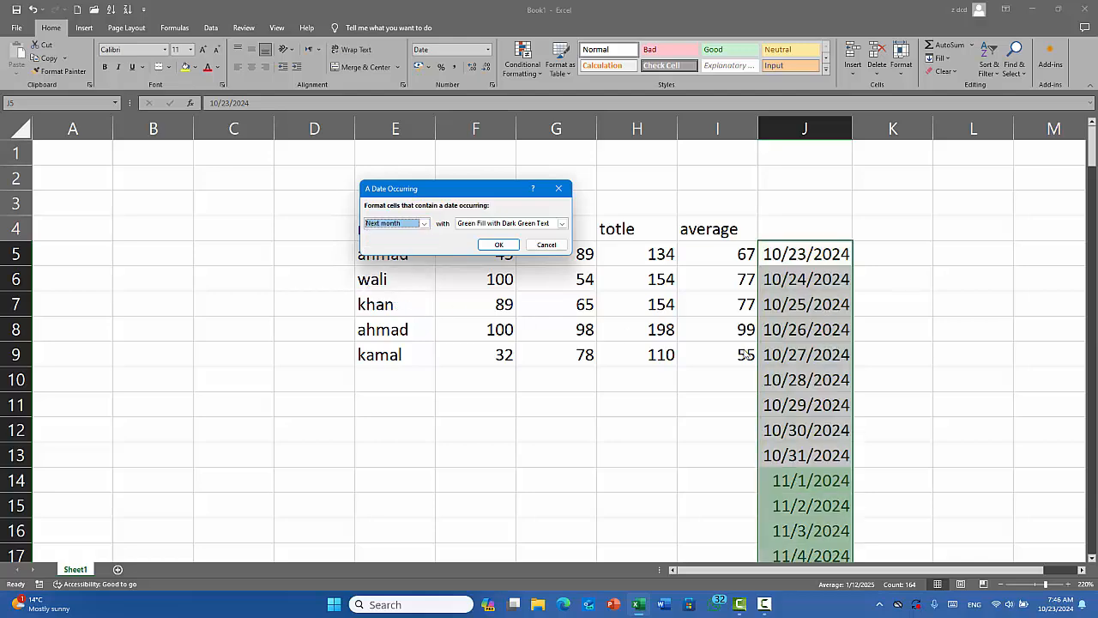
left_click(498, 245)
scroll(830, 375, "down", 3)
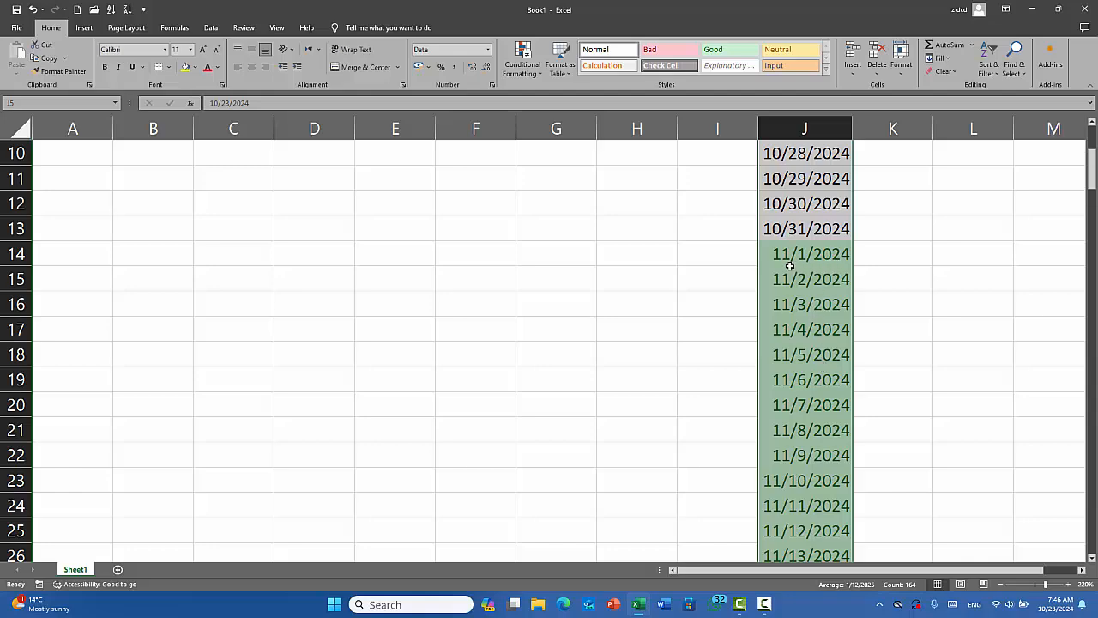
scroll(816, 337, "down", 8)
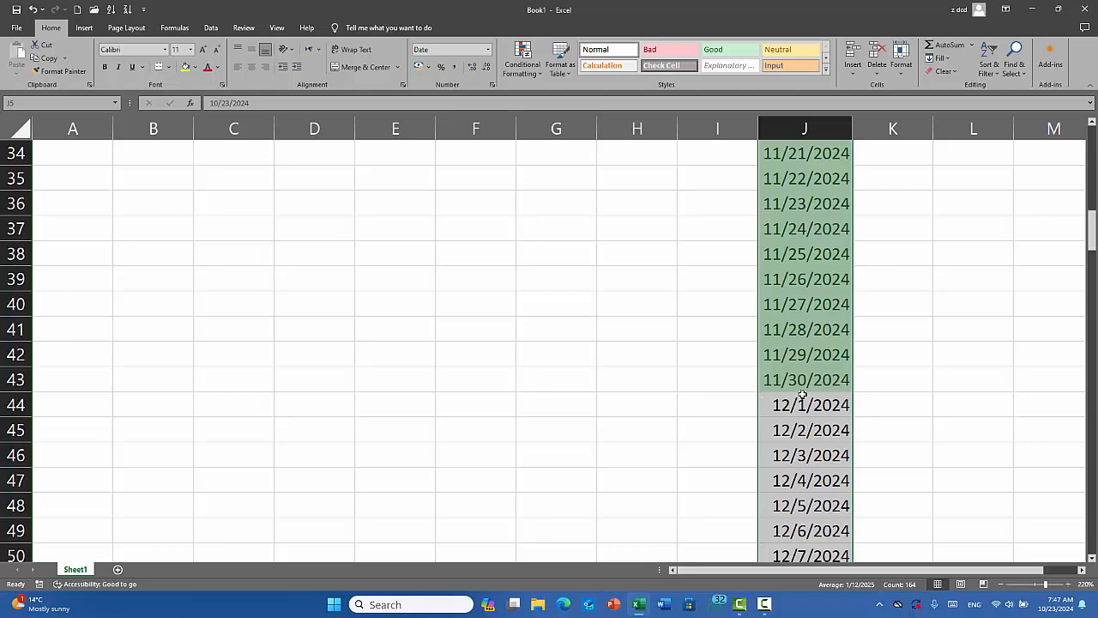
- Delete all the dates from J5:J168
scroll(760, 332, "up", 1)
scroll(759, 332, "up", 11)
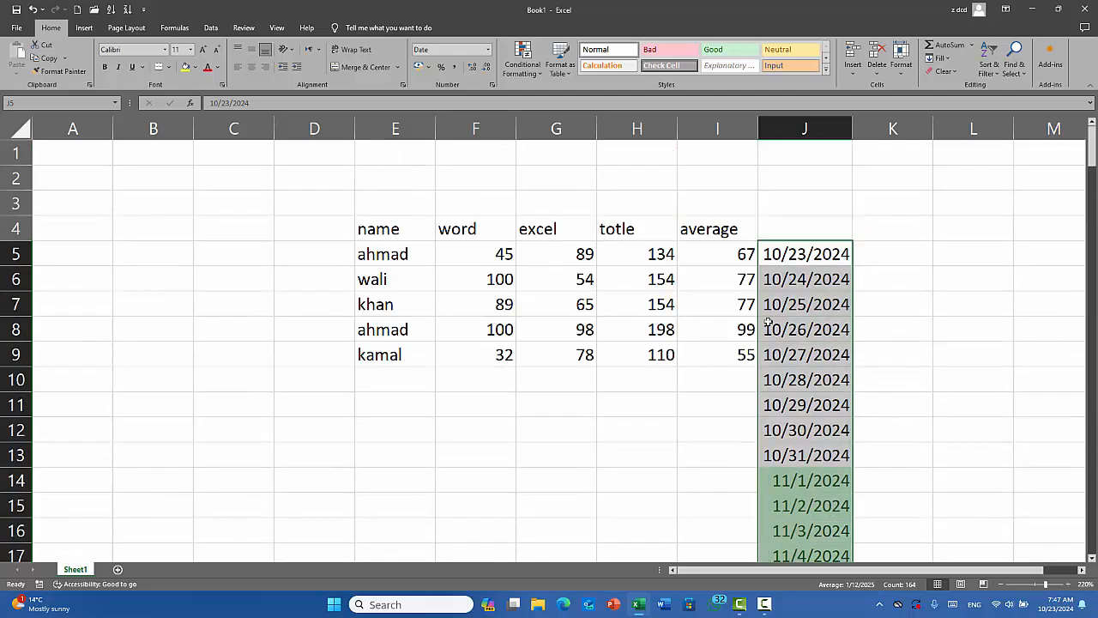
key("Delete")
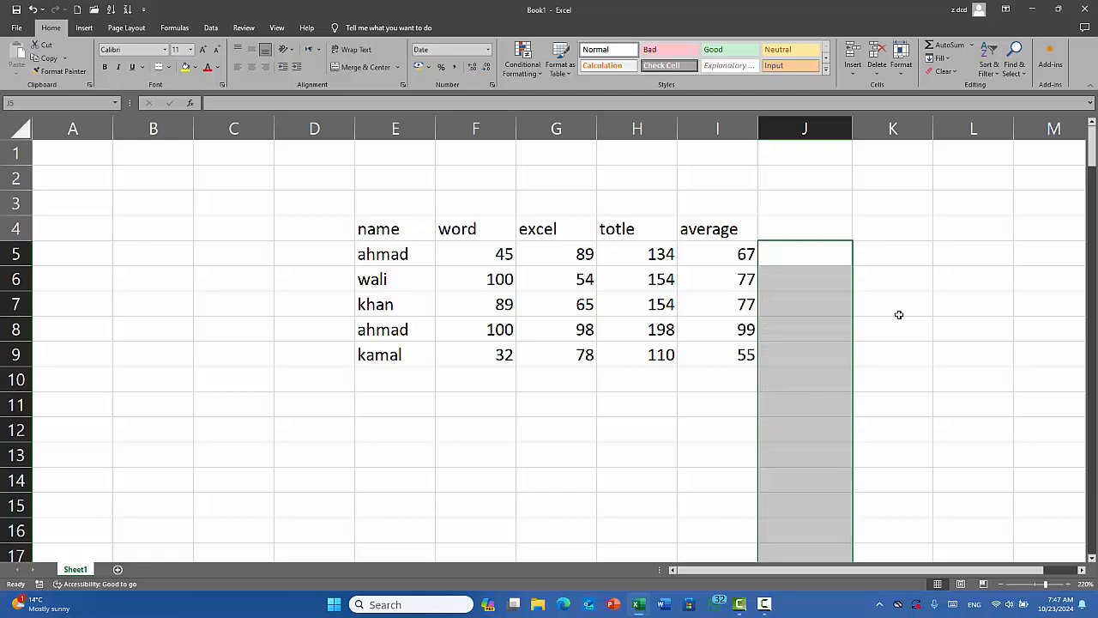
left_click(711, 400)
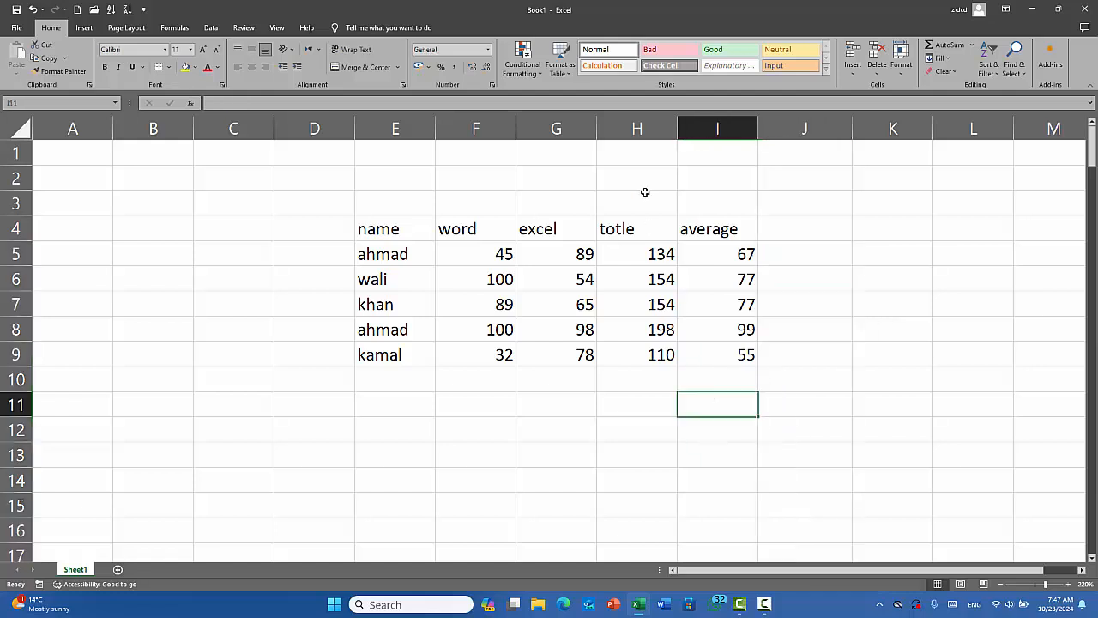
left_click(523, 60)
mouse_move(592, 92)
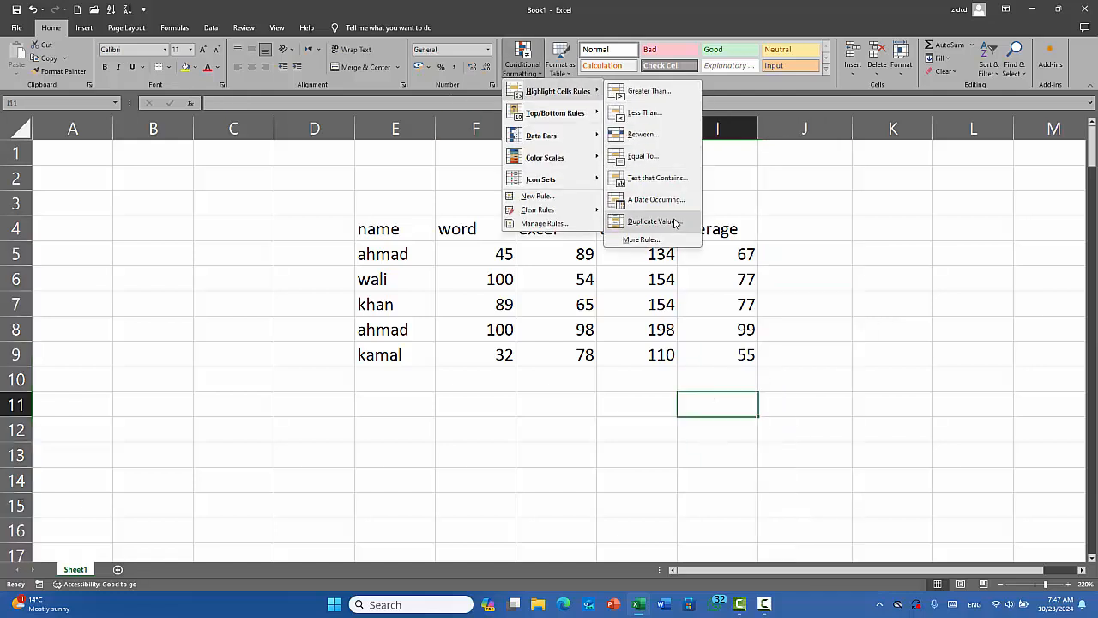
left_click(609, 325)
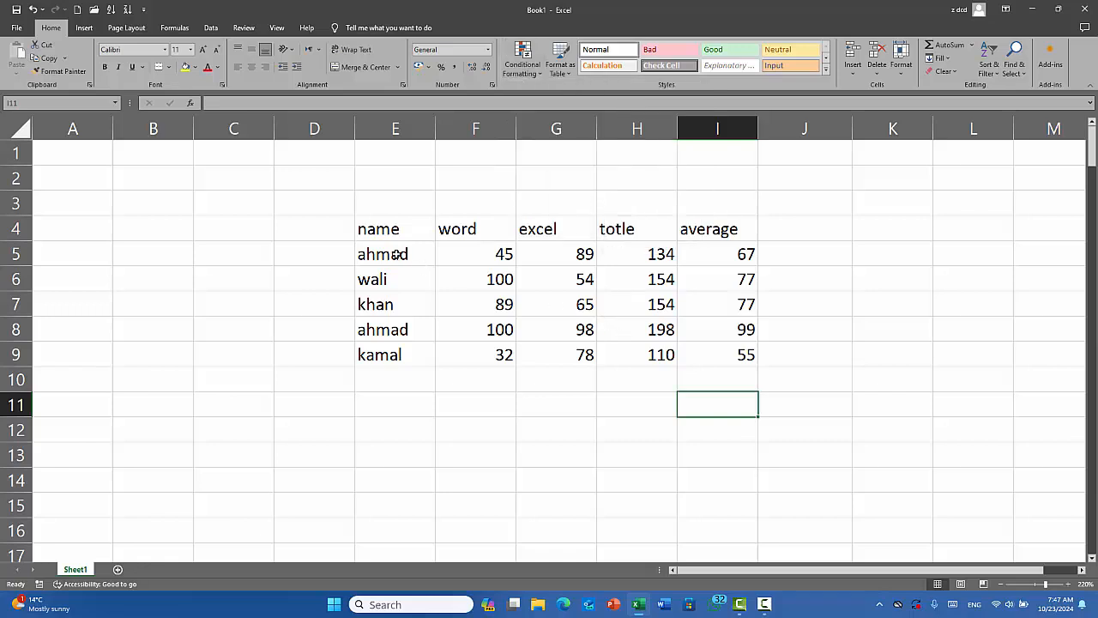
left_click_drag(390, 230, 723, 361)
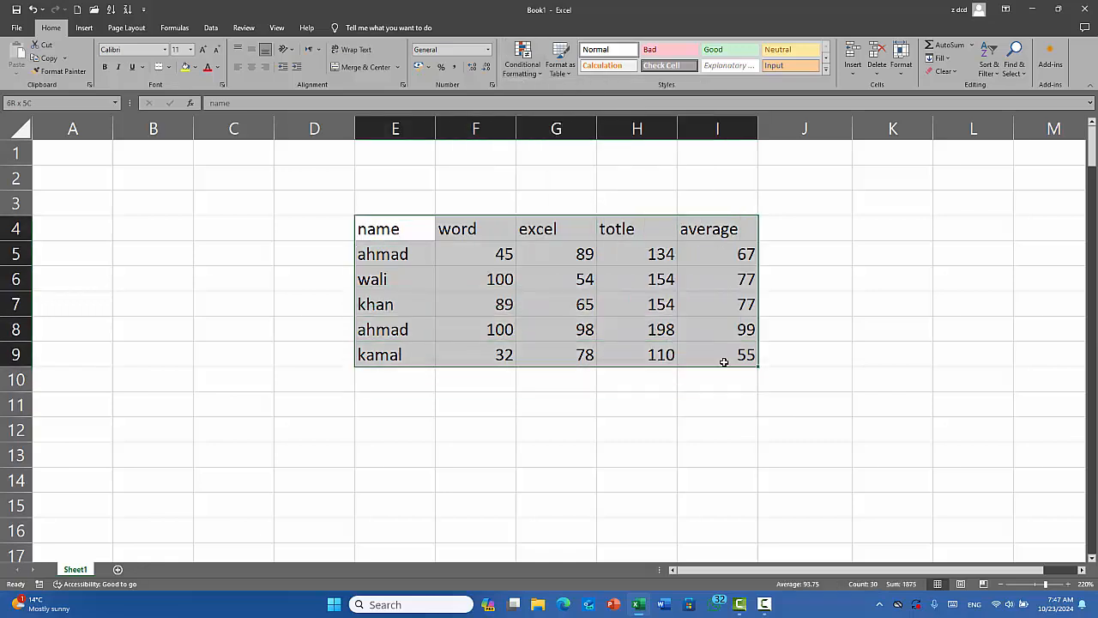
left_click(571, 302)
left_click_drag(503, 252, 654, 355)
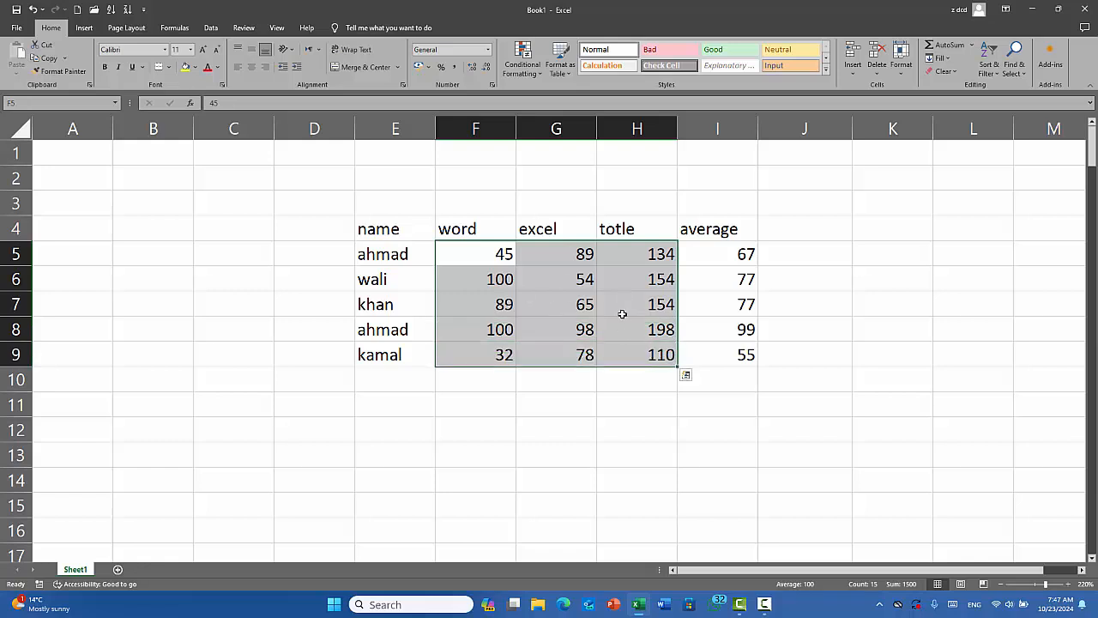
left_click_drag(503, 254, 602, 348)
left_click(582, 333)
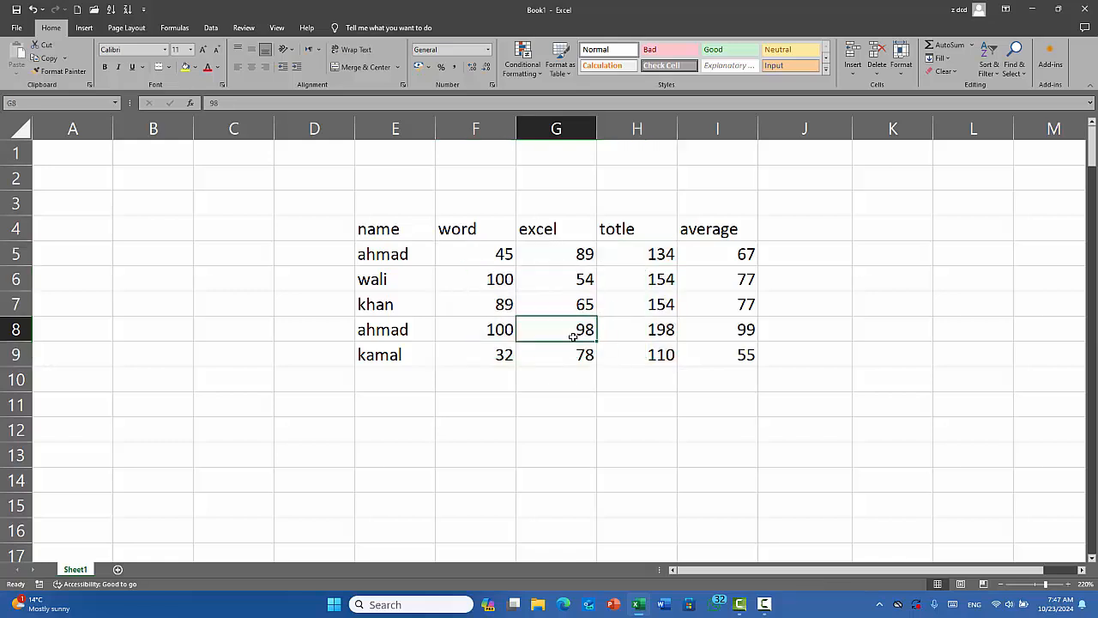
left_click(500, 285)
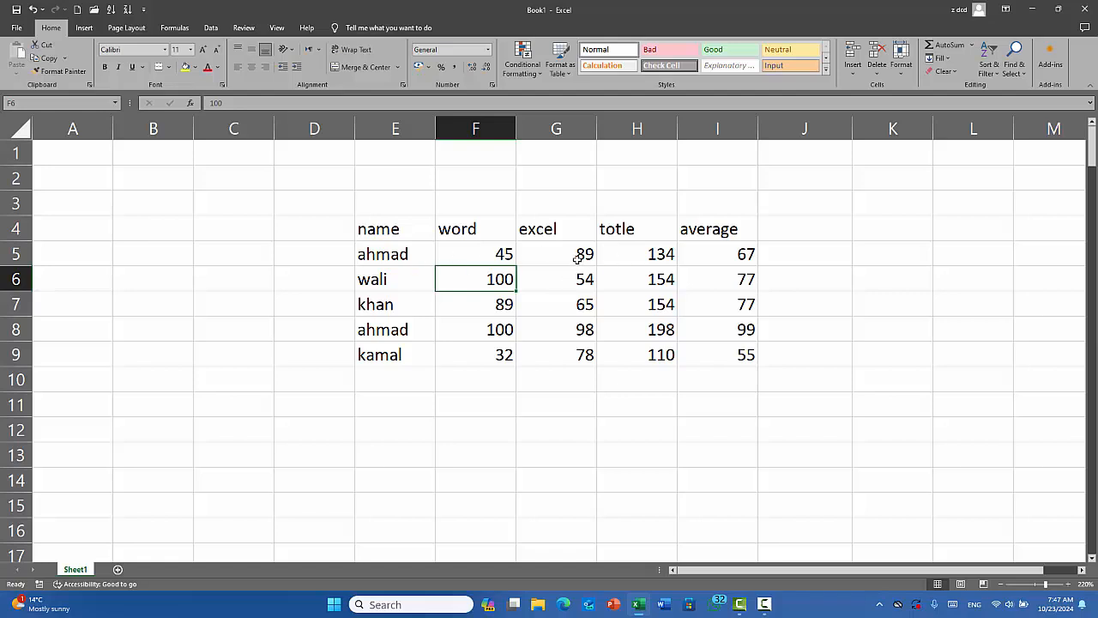
left_click(578, 258)
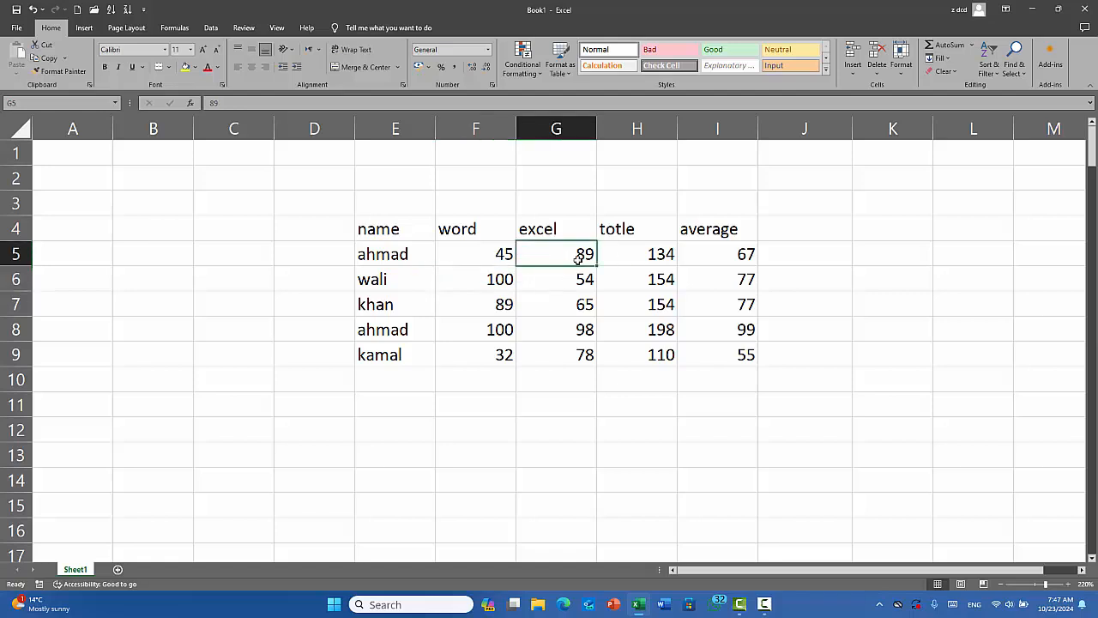
- Set the word score in cell F9 to 89
left_click(503, 354)
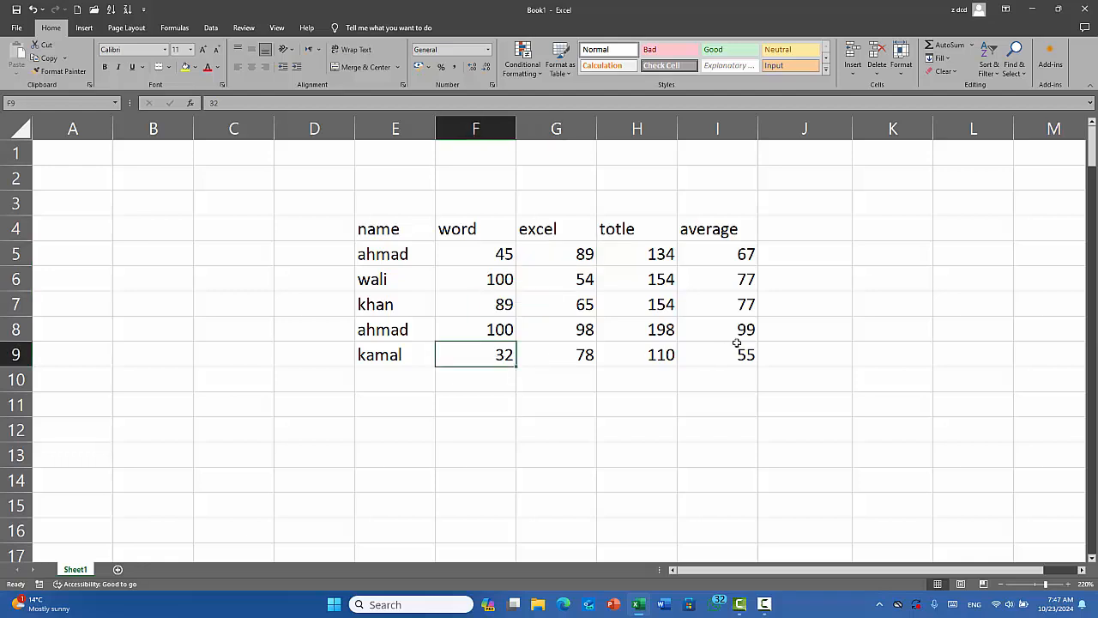
type("89")
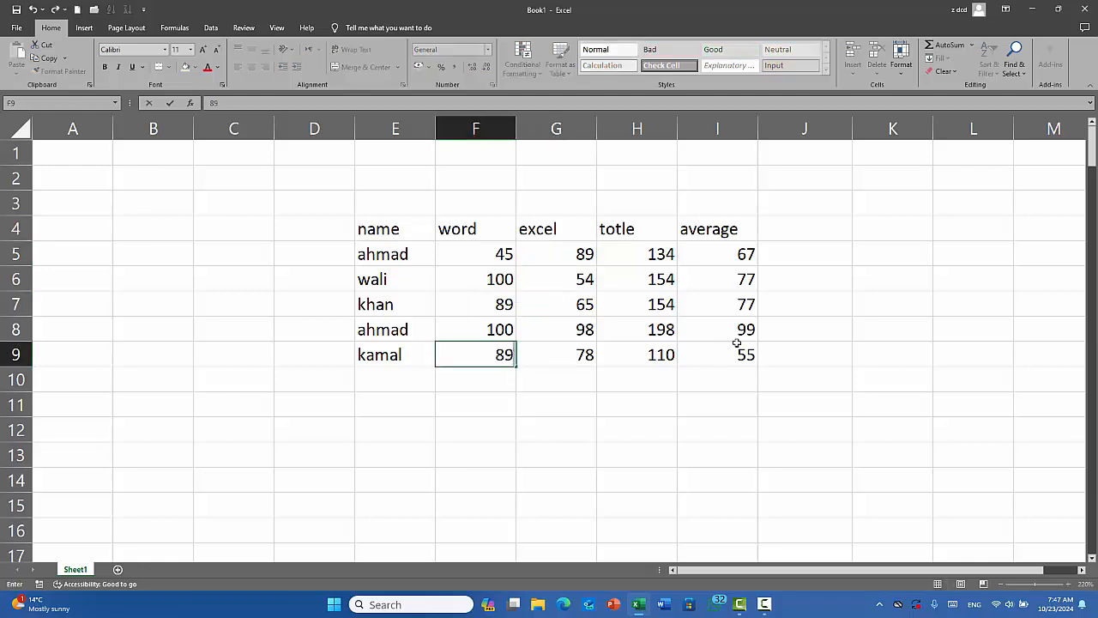
left_click_drag(571, 403, 549, 369)
- Preview the Duplicate Values rule on the word and excel scores in F5:G9 for Duplicate and Unique values, then cancel it
left_click_drag(481, 252, 576, 355)
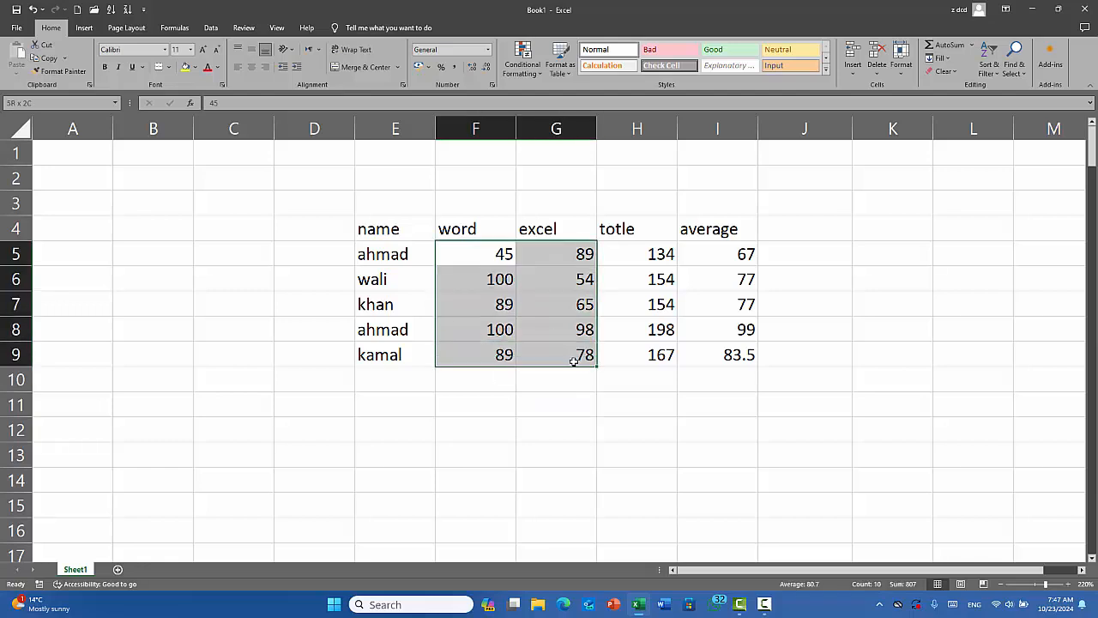
left_click(521, 62)
mouse_move(585, 100)
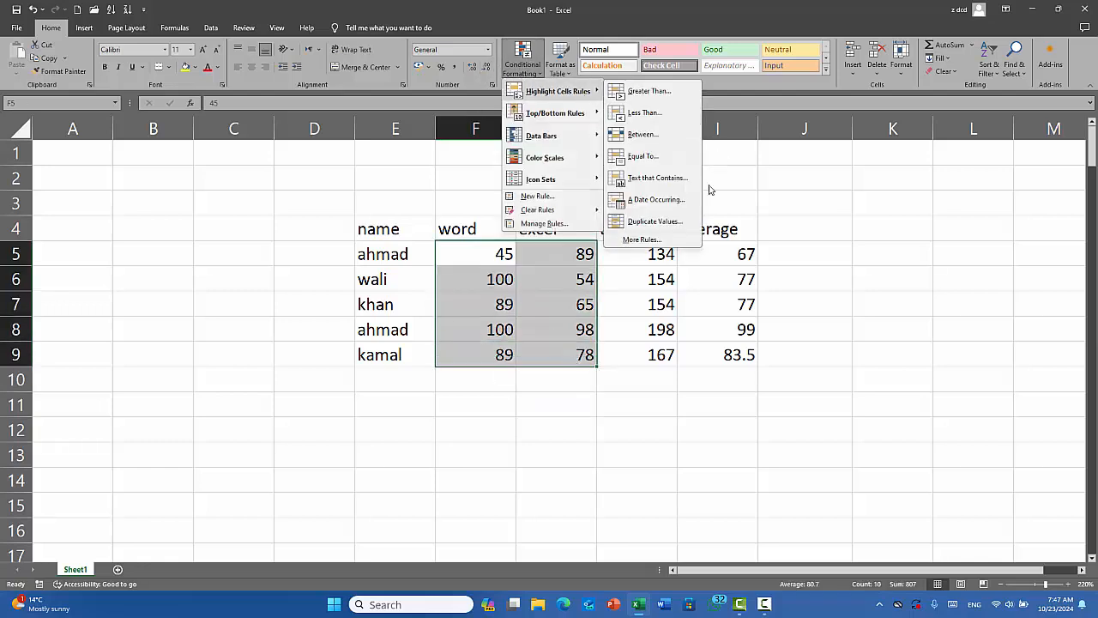
left_click(656, 222)
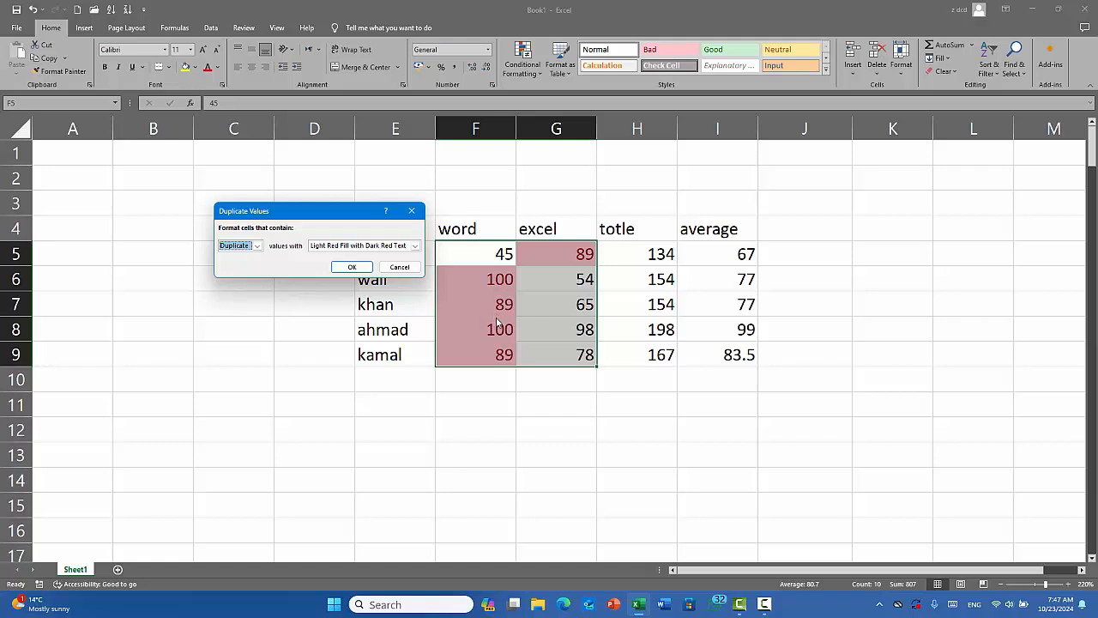
left_click(258, 246)
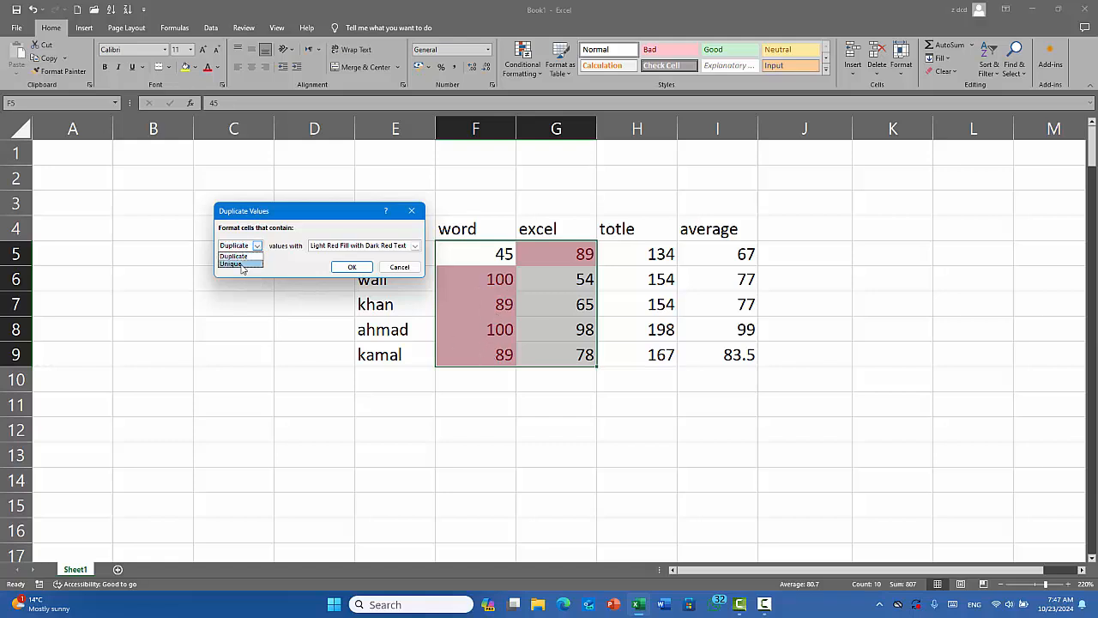
left_click(247, 265)
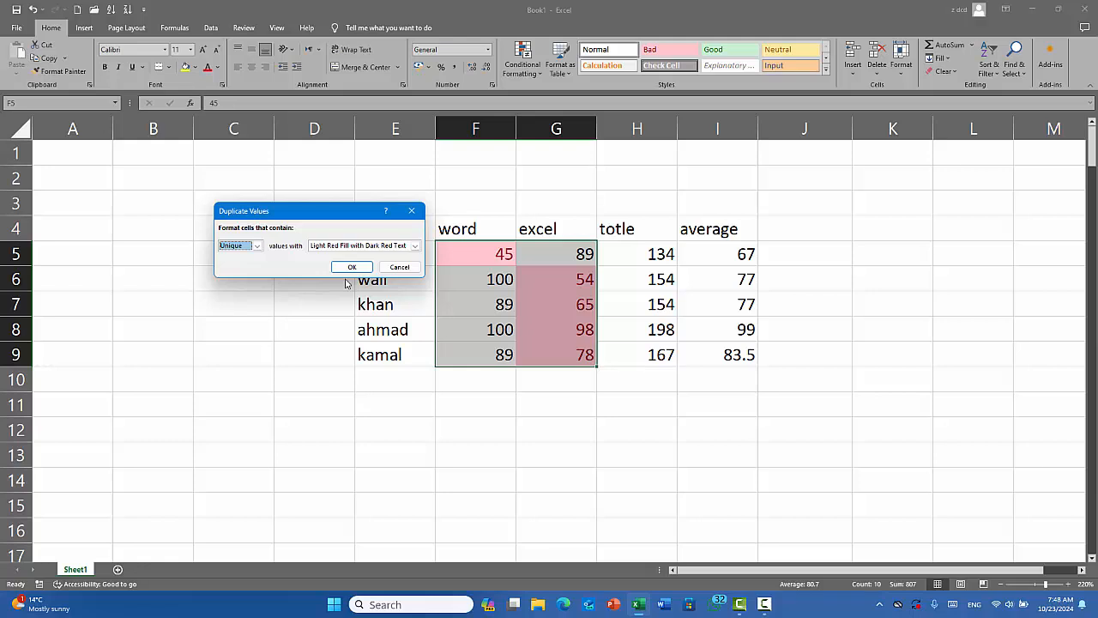
left_click(258, 246)
left_click(249, 256)
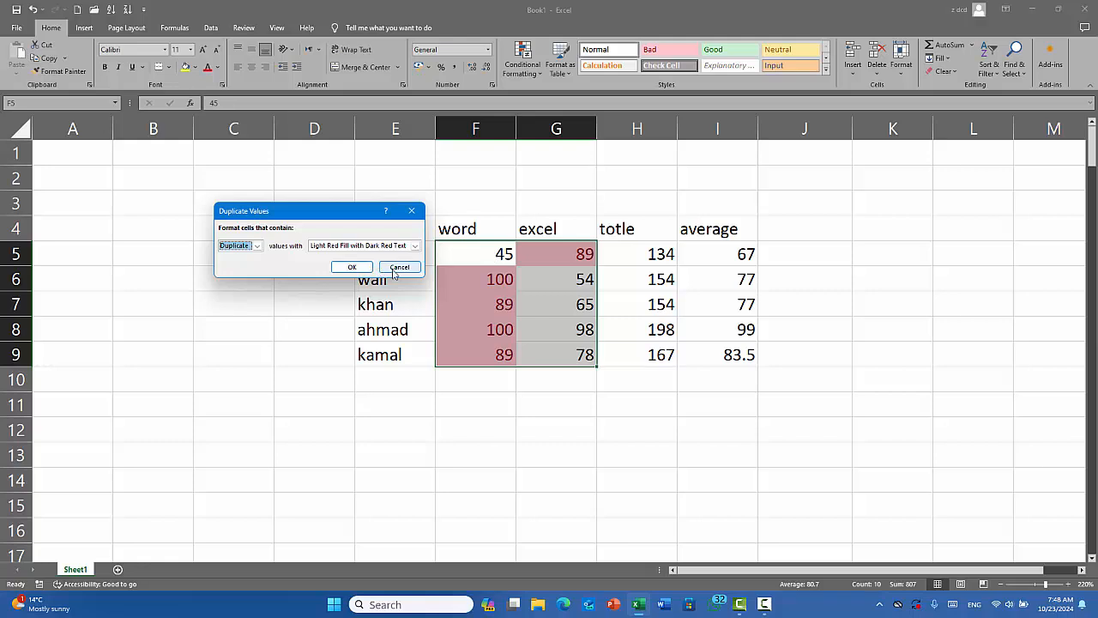
left_click(394, 272)
- Preview the Duplicate Values rule on the names in E5:E9 with Green Fill with Dark Green Text, then cancel it
left_click_drag(377, 254, 424, 355)
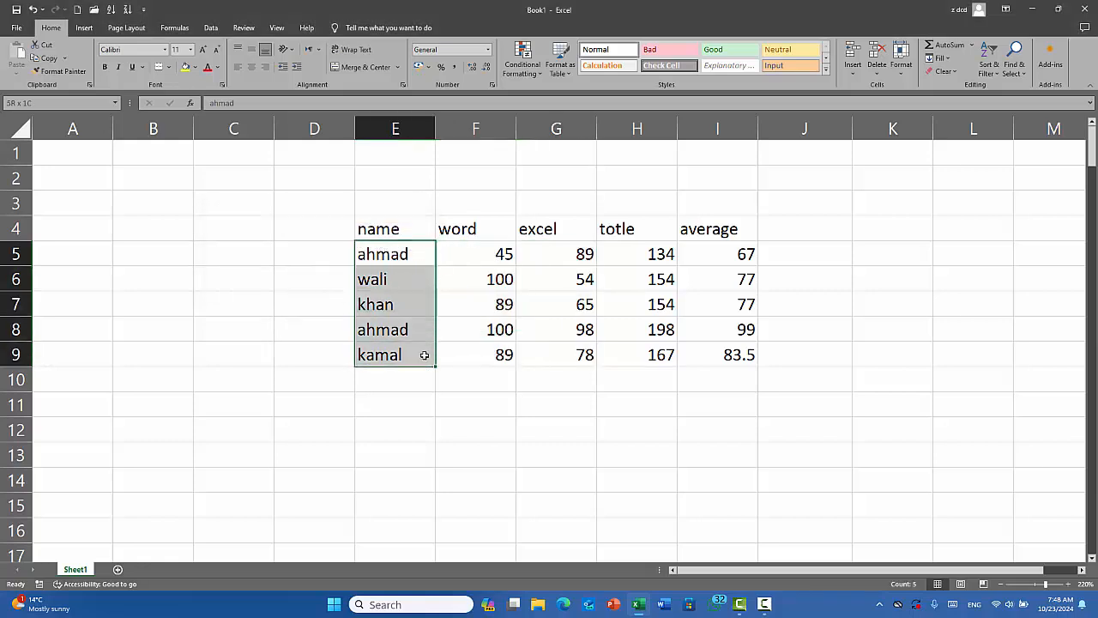
left_click(516, 67)
mouse_move(557, 91)
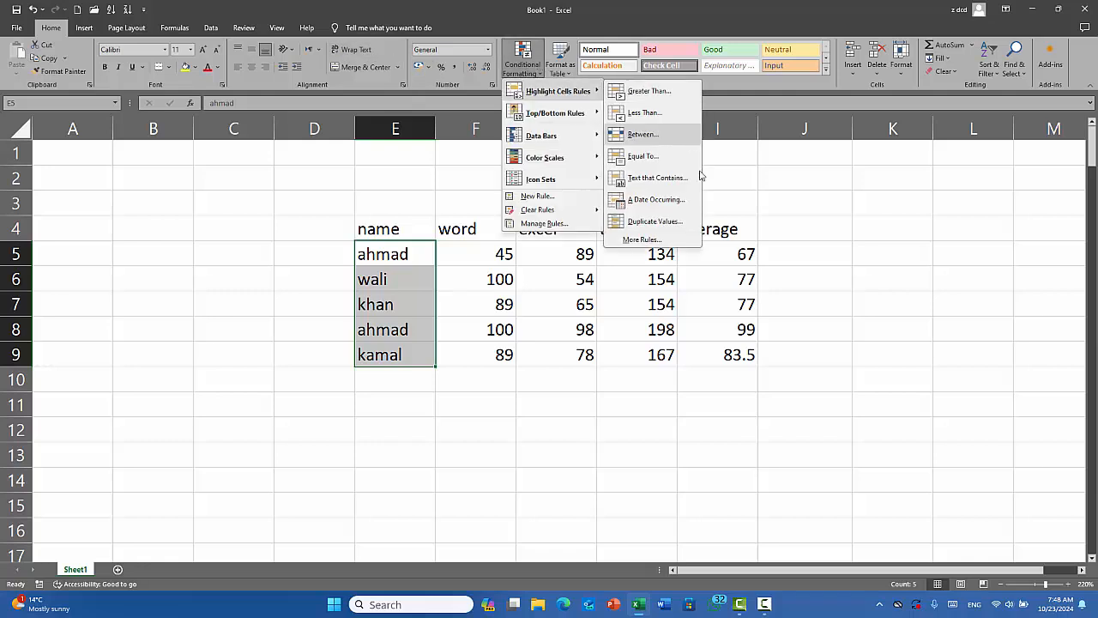
left_click(683, 226)
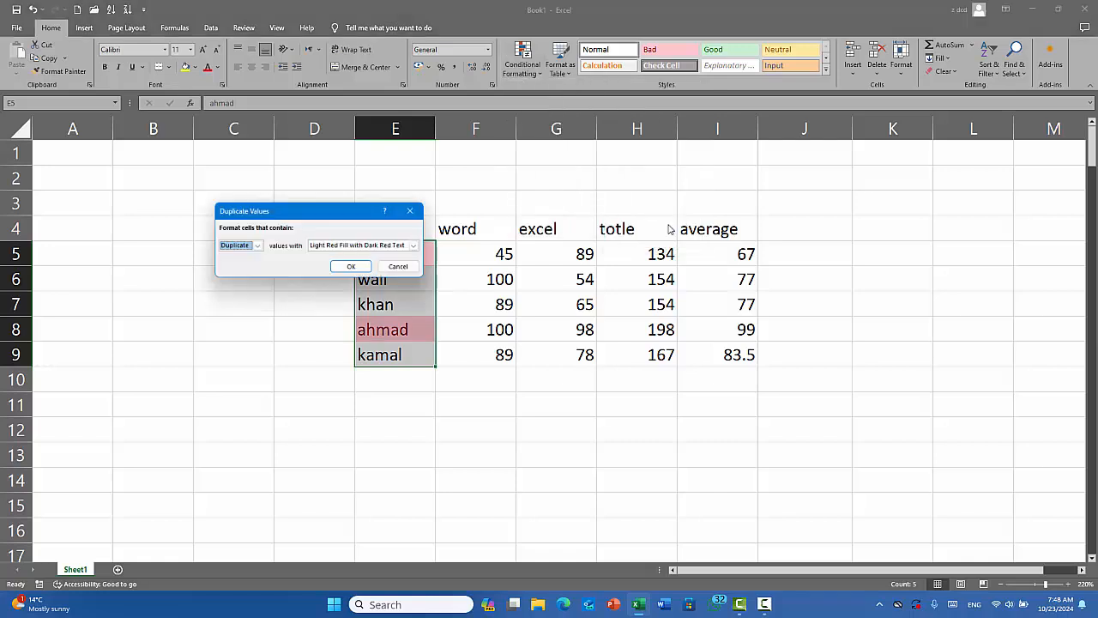
left_click_drag(344, 217, 617, 173)
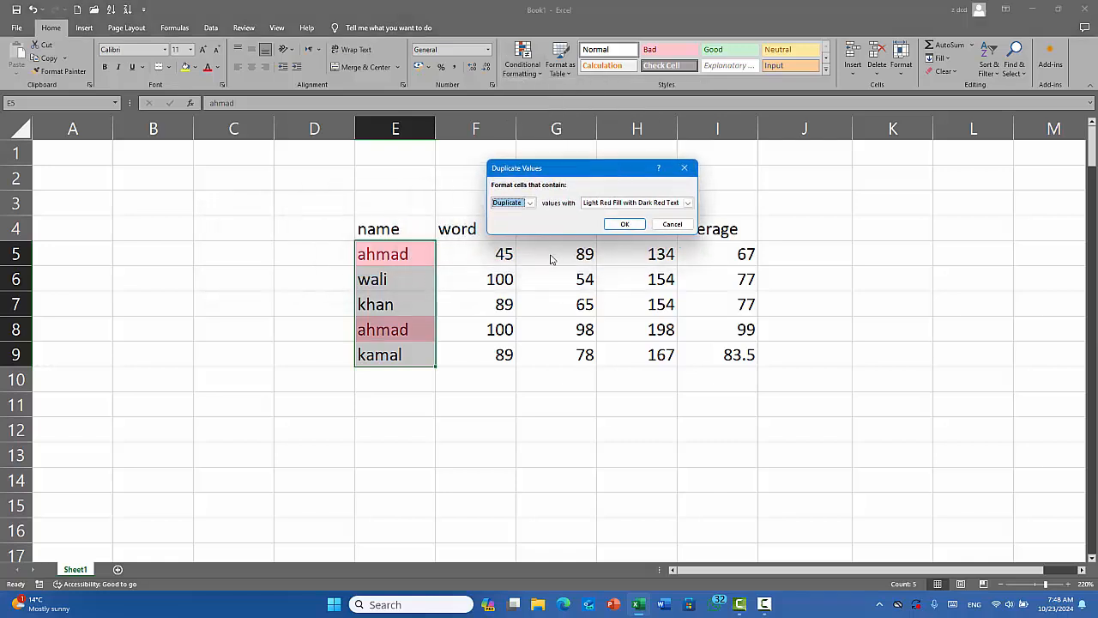
left_click(688, 202)
left_click(650, 230)
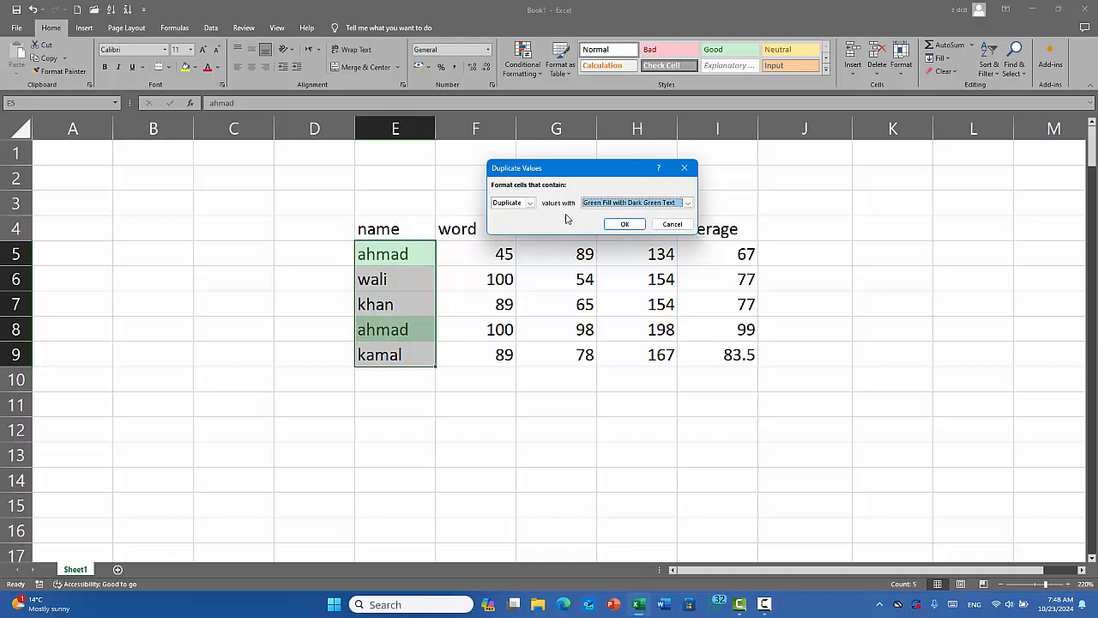
left_click(678, 226)
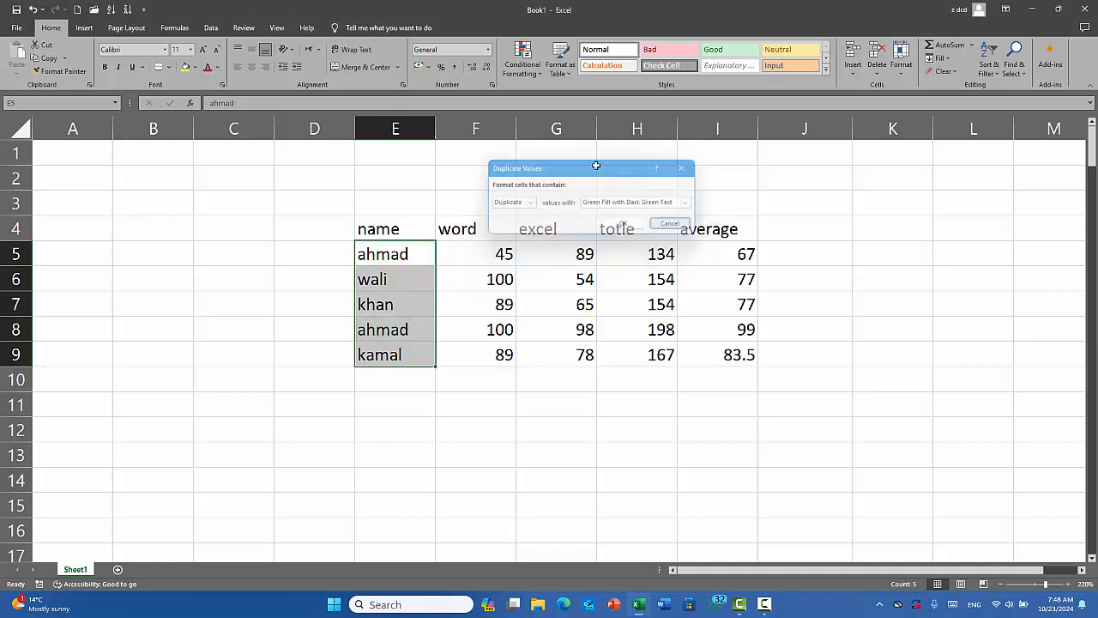
left_click(523, 60)
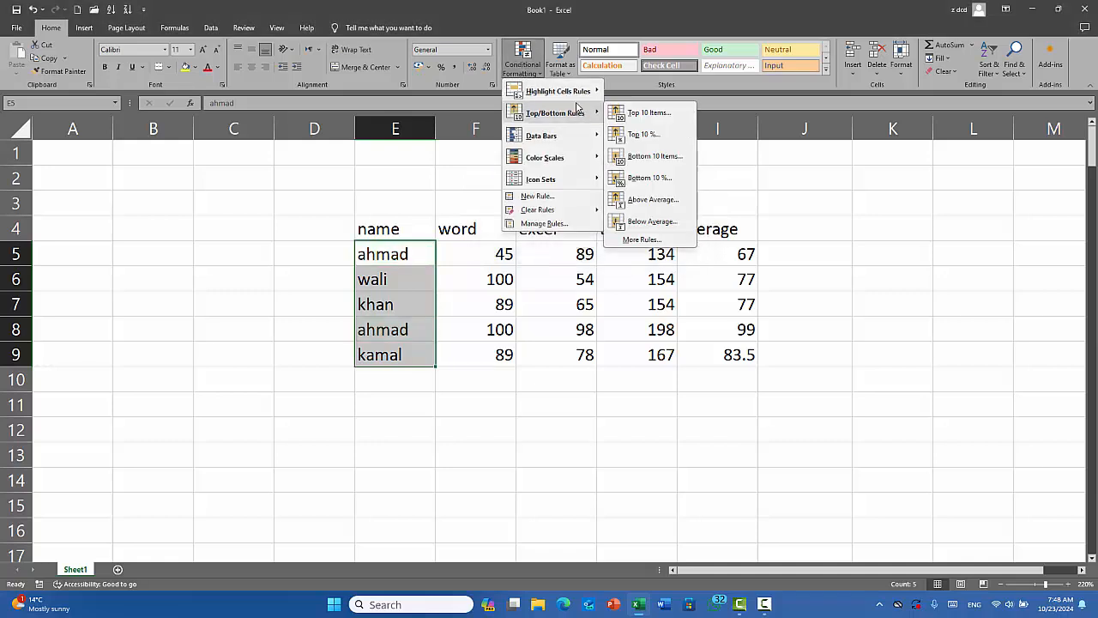
mouse_move(577, 119)
left_click(622, 283)
left_click(603, 269)
left_click(525, 172)
left_click(522, 63)
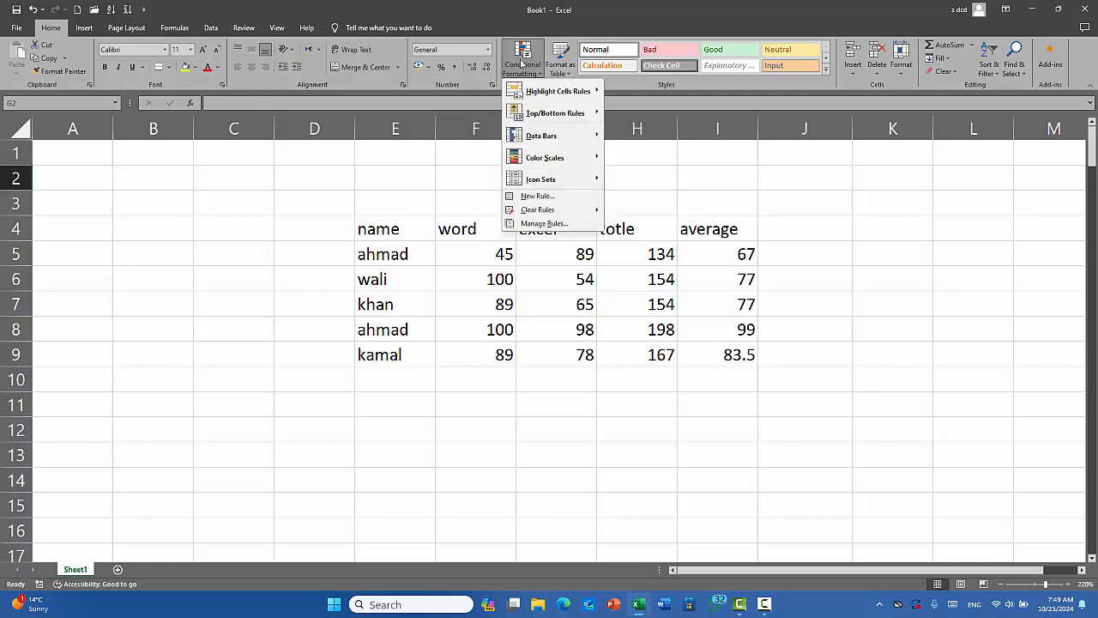
mouse_move(580, 123)
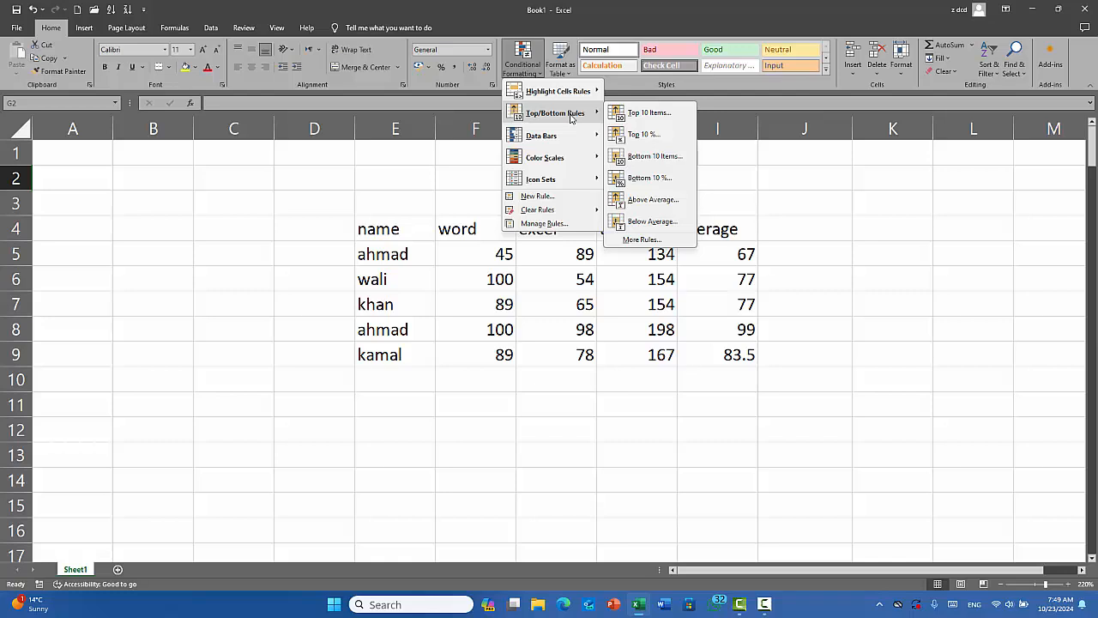
left_click(584, 291)
- Preview the Top 10 Items rule on the scores in F5:G9 with the rank lowered to 3, then cancel it
left_click_drag(500, 255, 583, 354)
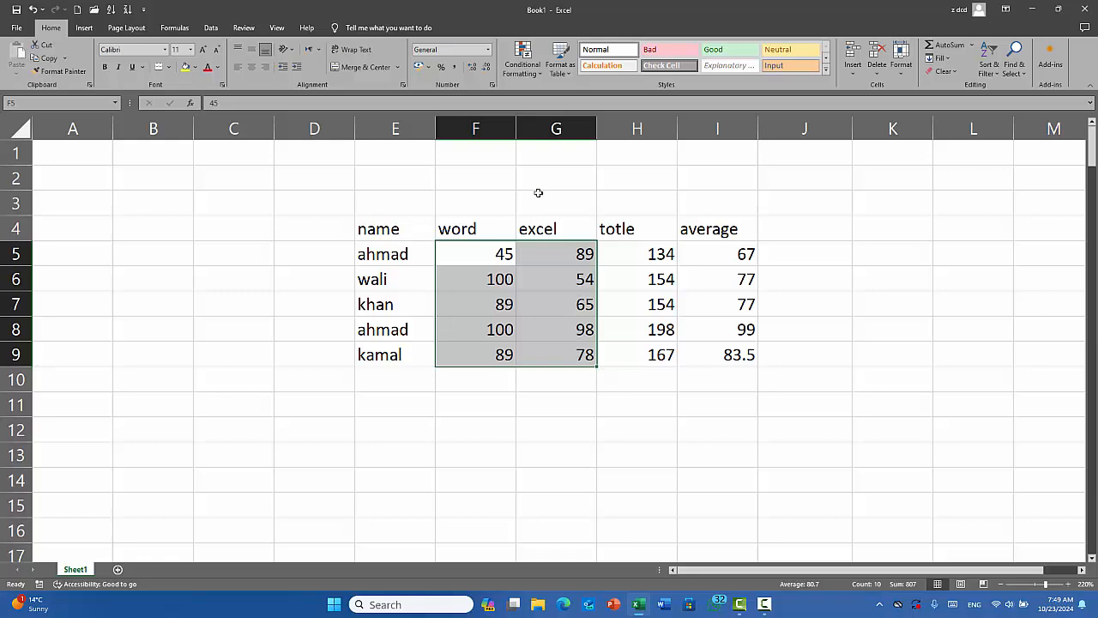
left_click(531, 71)
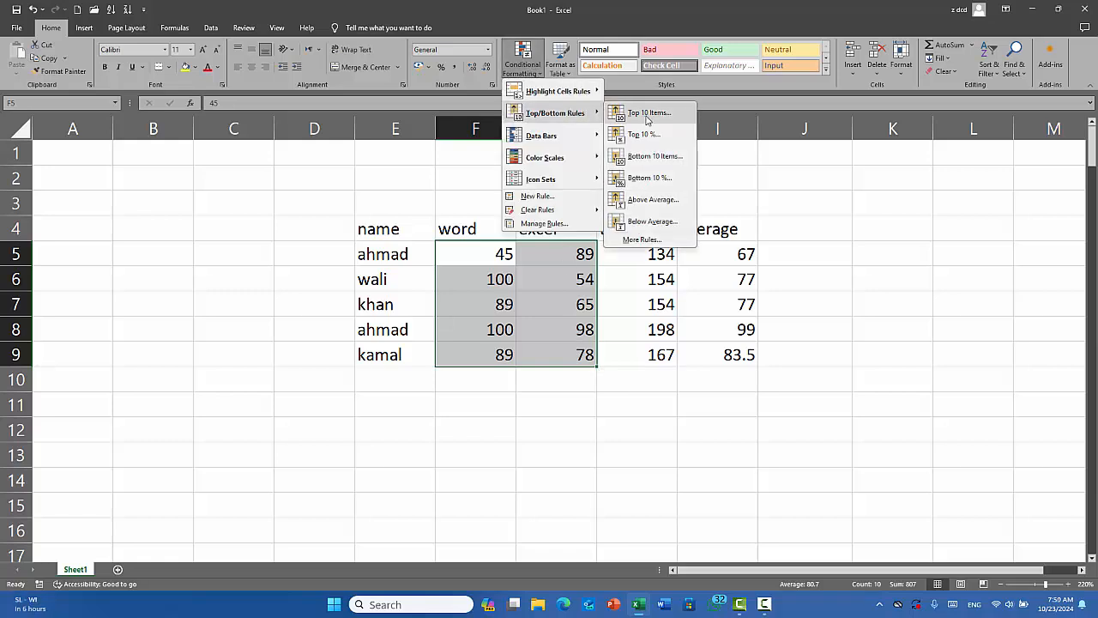
left_click(646, 114)
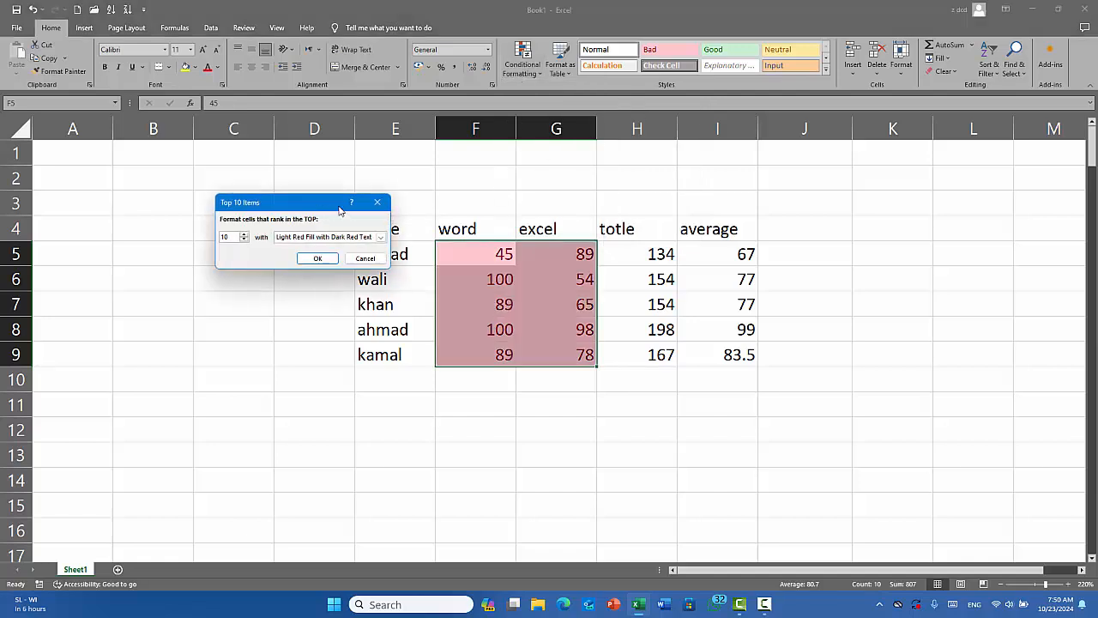
left_click_drag(319, 208, 815, 247)
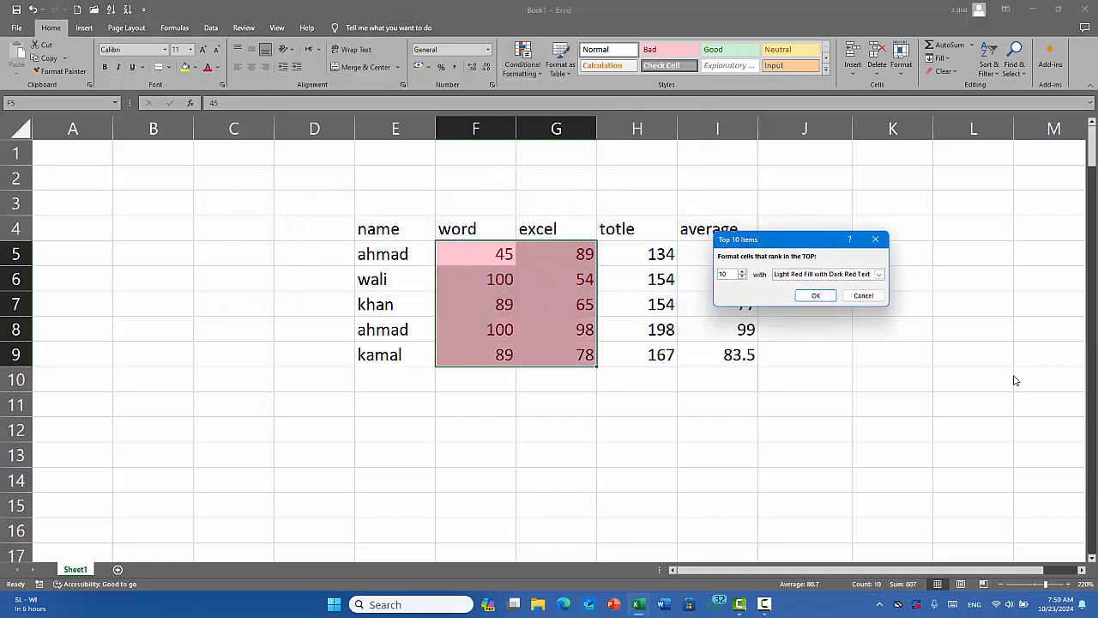
left_click(742, 277)
left_click(742, 277)
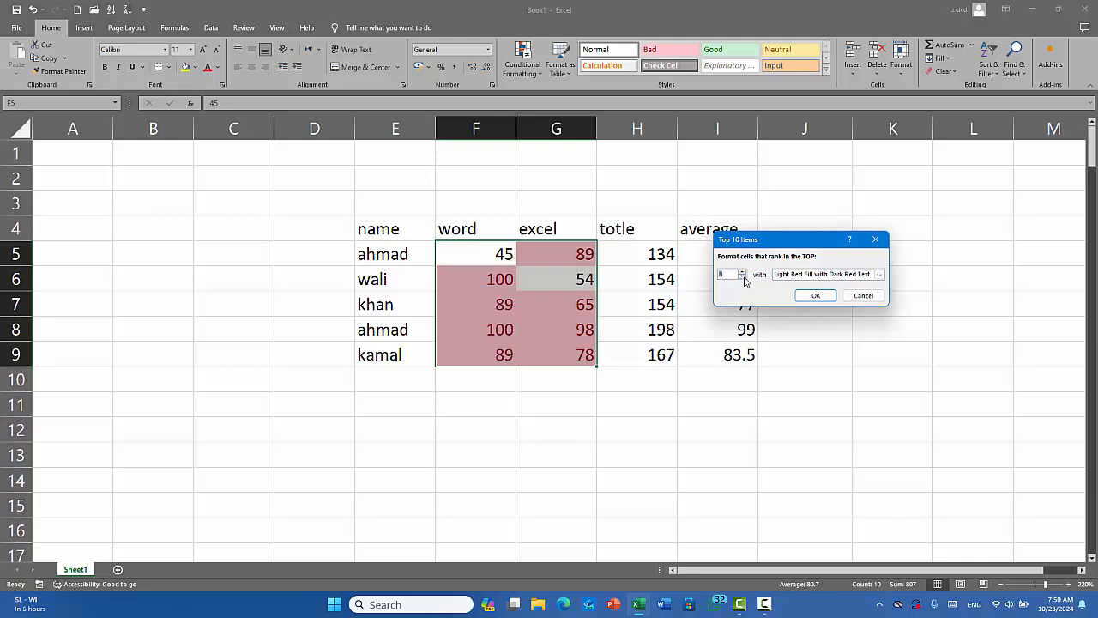
left_click(742, 278)
left_click(742, 277)
left_click(742, 278)
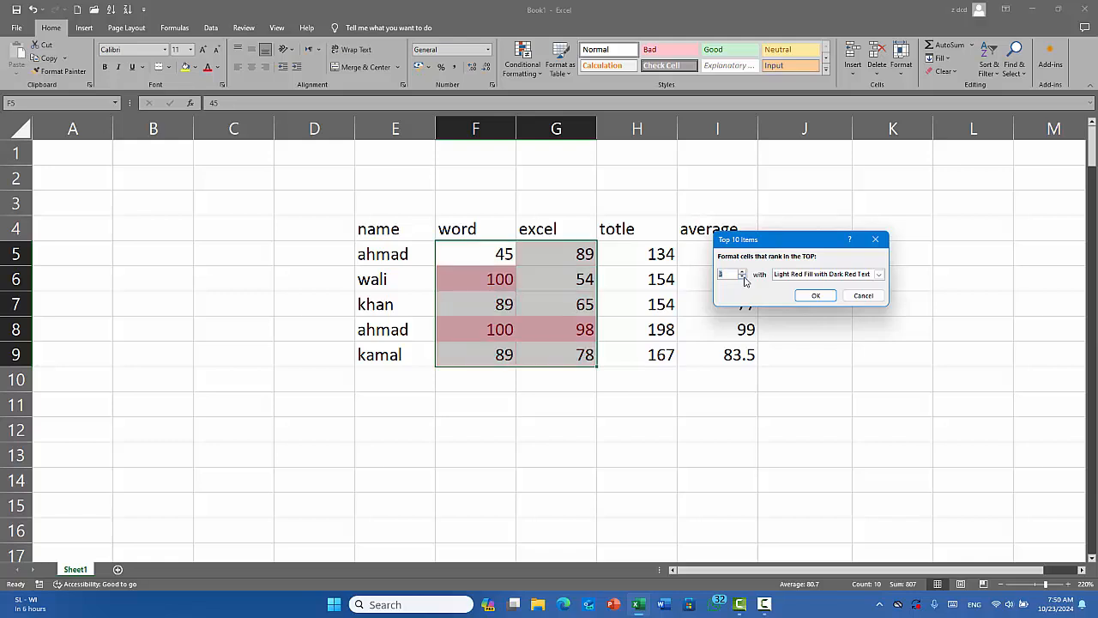
left_click_drag(778, 248, 781, 334)
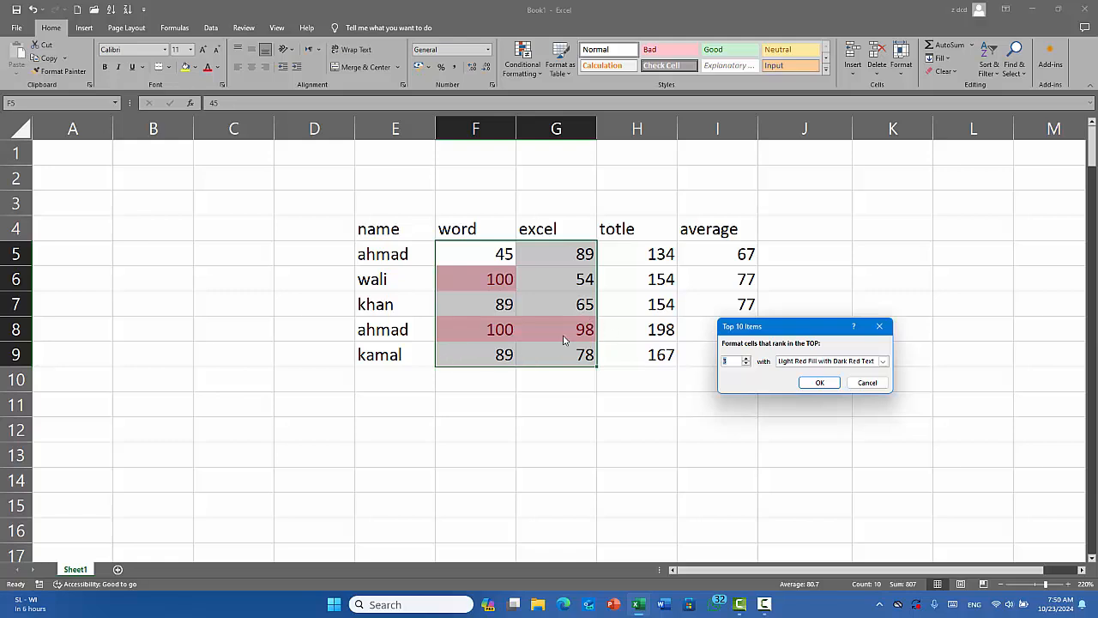
left_click(872, 388)
- Preview the Top 10% rule on the scores in F5:G9 with the percentage set to 4, then cancel it
left_click(523, 60)
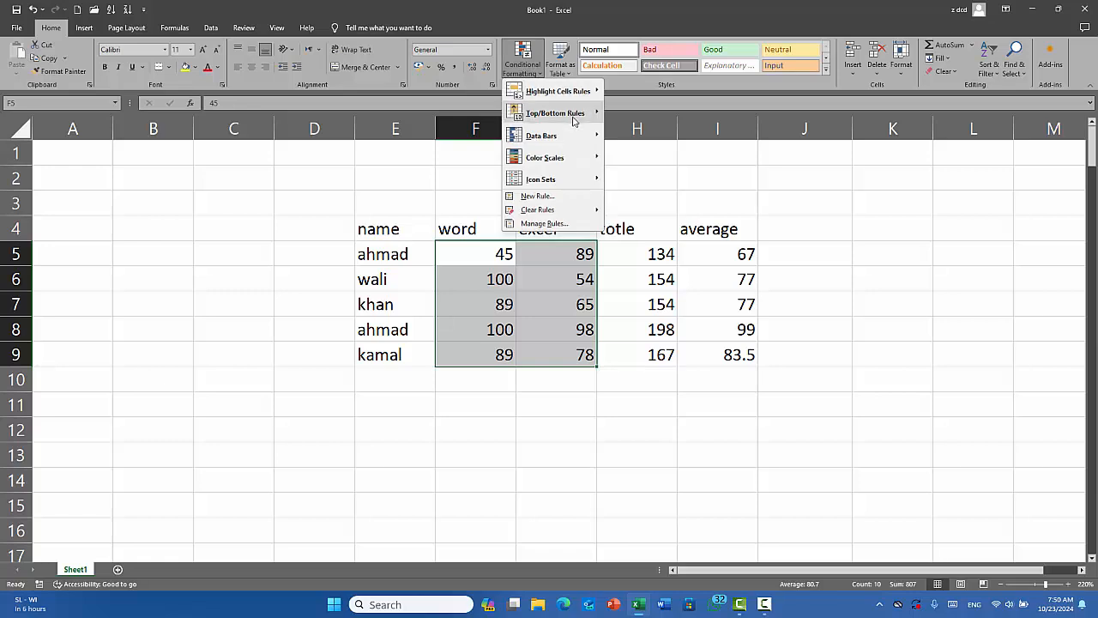
mouse_move(566, 113)
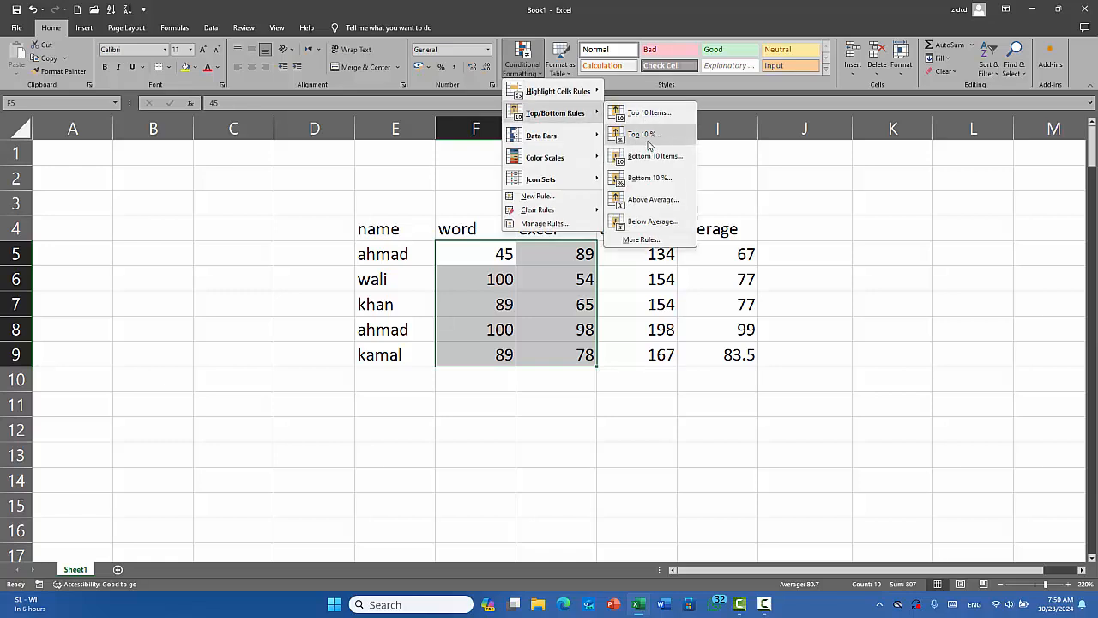
left_click(659, 137)
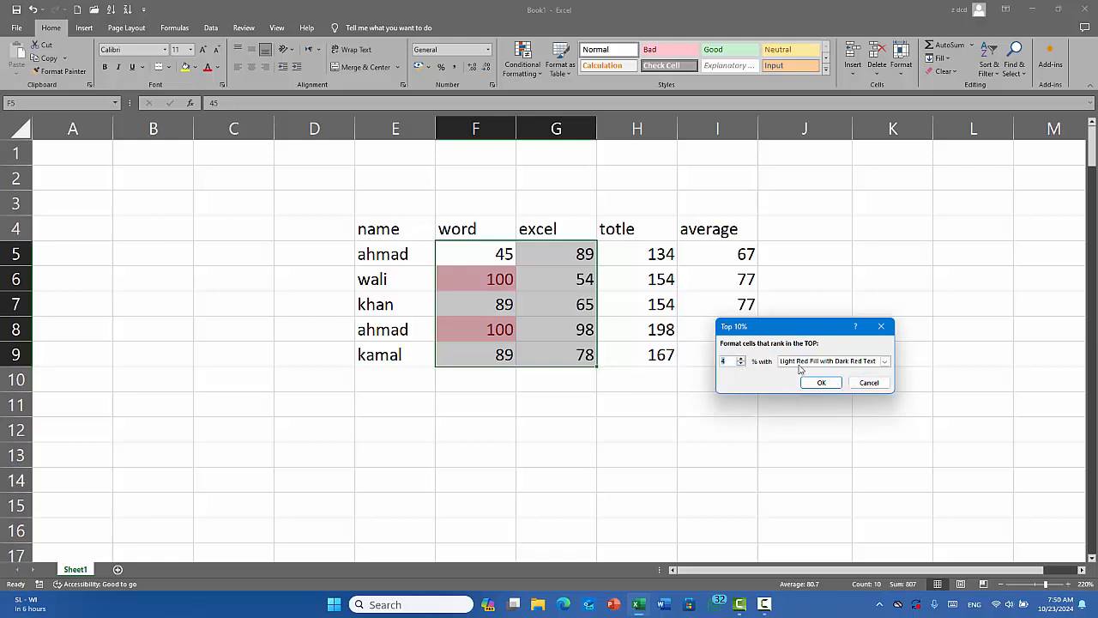
left_click(869, 383)
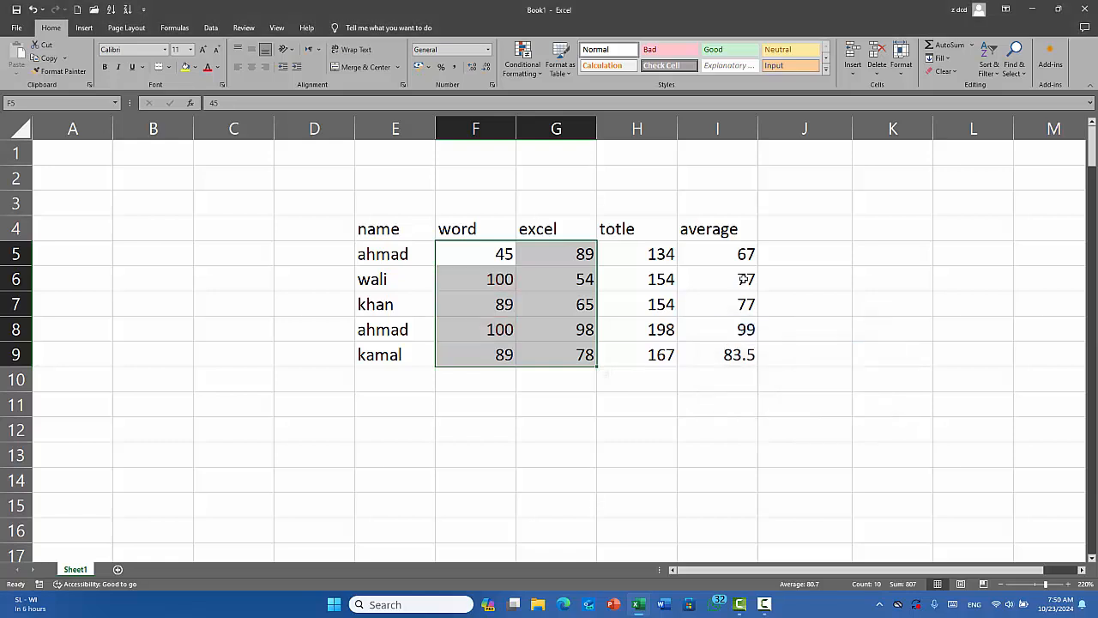
- Preview the Top 10% rule on the scores in F5:G9 with the percentage at 10, then cancel it
left_click(522, 62)
mouse_move(550, 112)
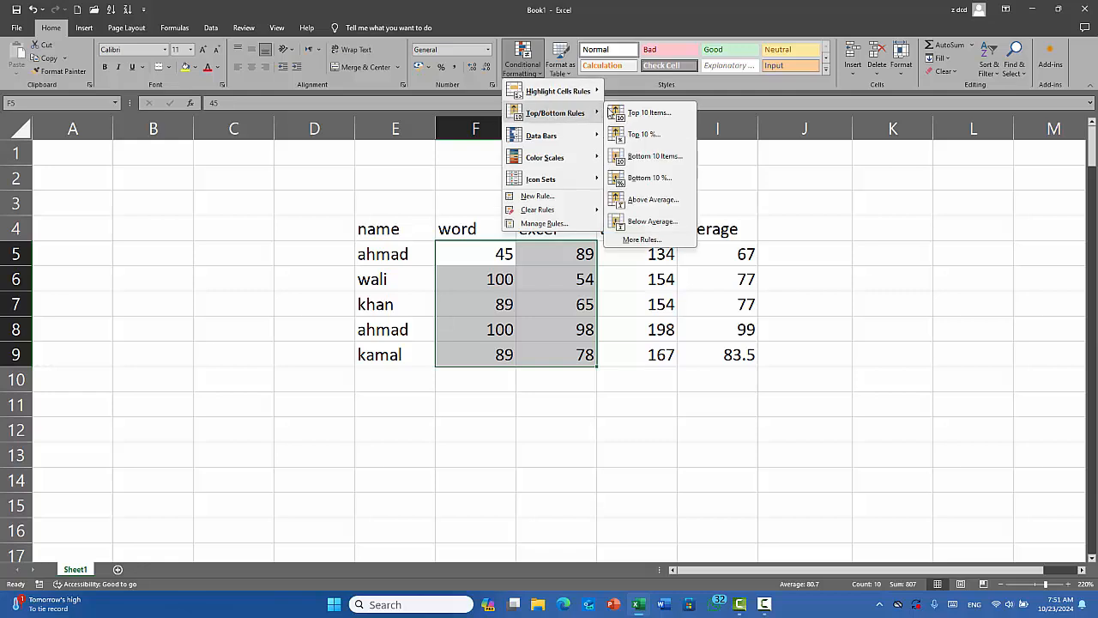
left_click(661, 141)
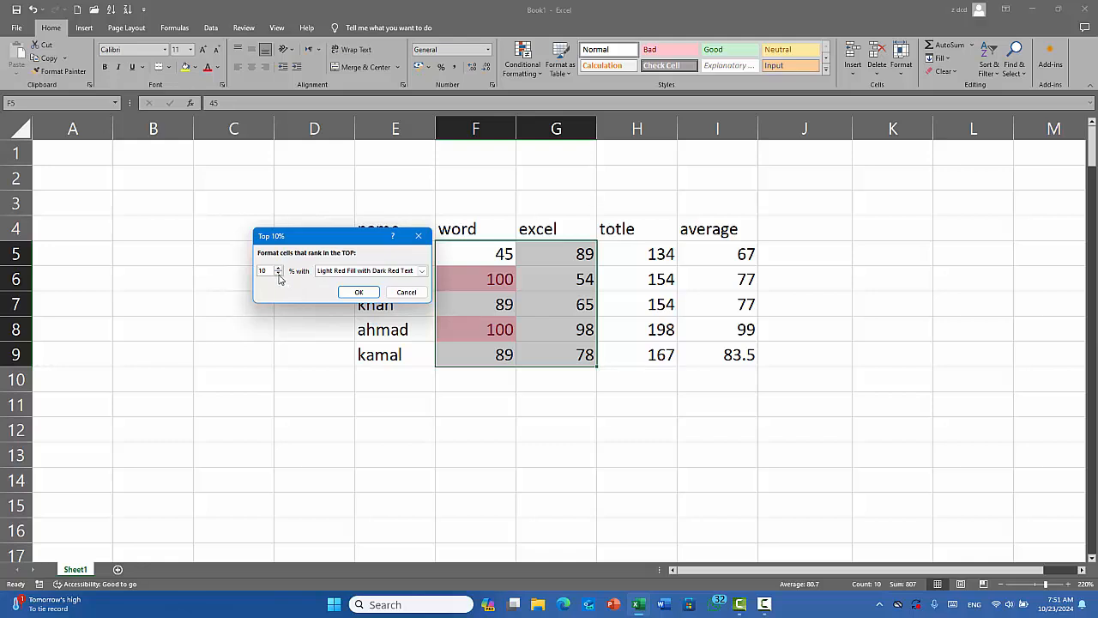
left_click_drag(392, 237, 270, 282)
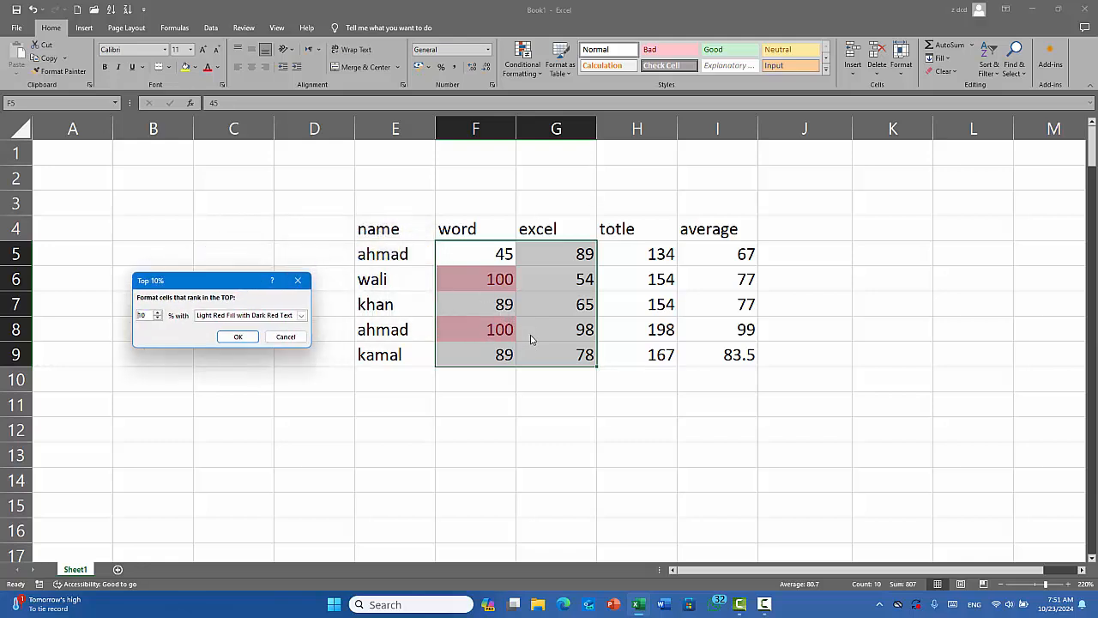
left_click(298, 281)
- Preview the Top 10% rule on the averages in I5:I9 with Light Red Fill with Dark Red Text, then cancel it
left_click_drag(716, 255, 743, 354)
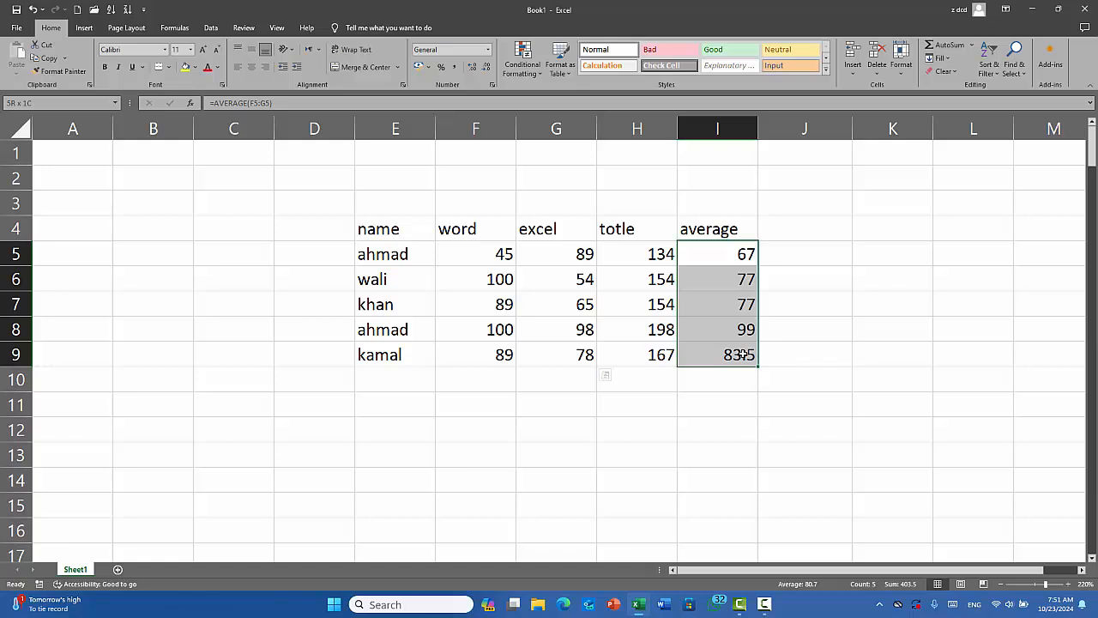
left_click_drag(743, 355, 743, 354)
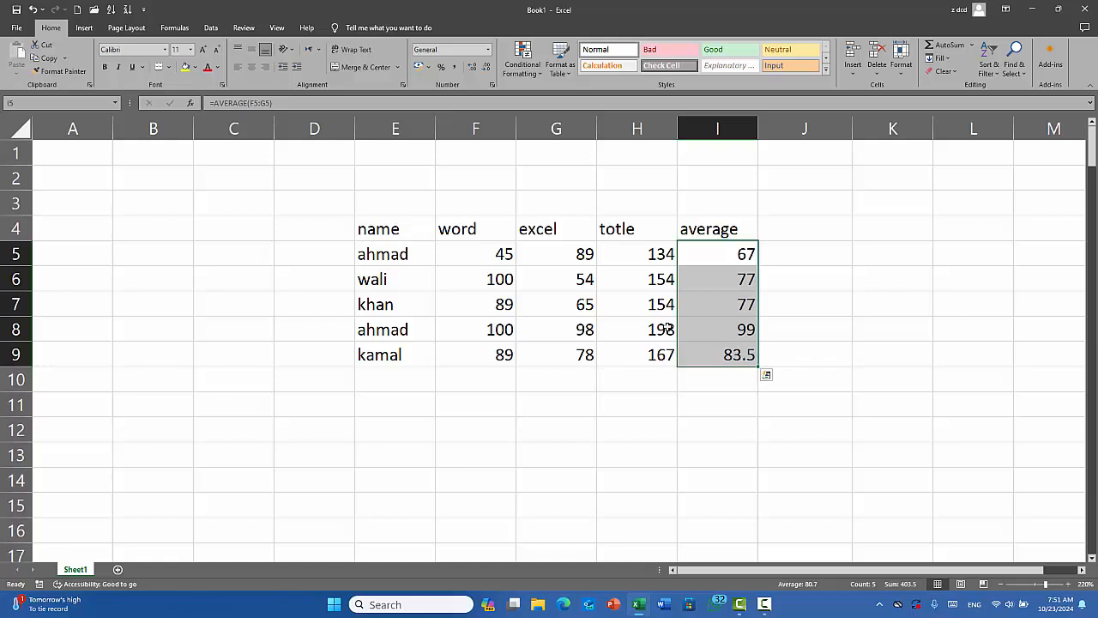
left_click(533, 69)
mouse_move(562, 114)
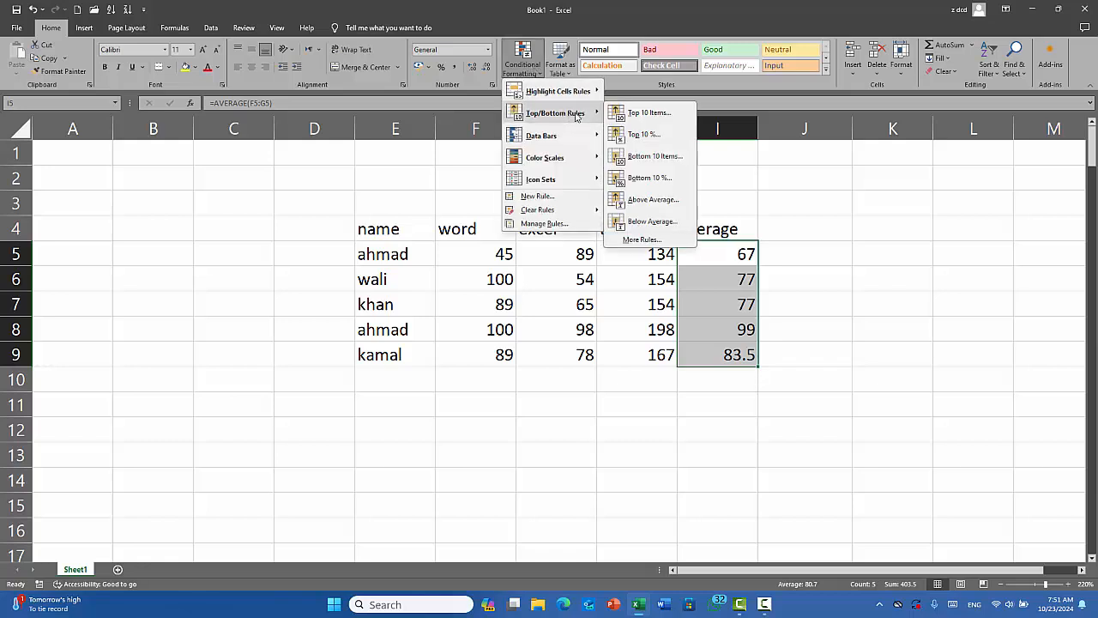
left_click(645, 135)
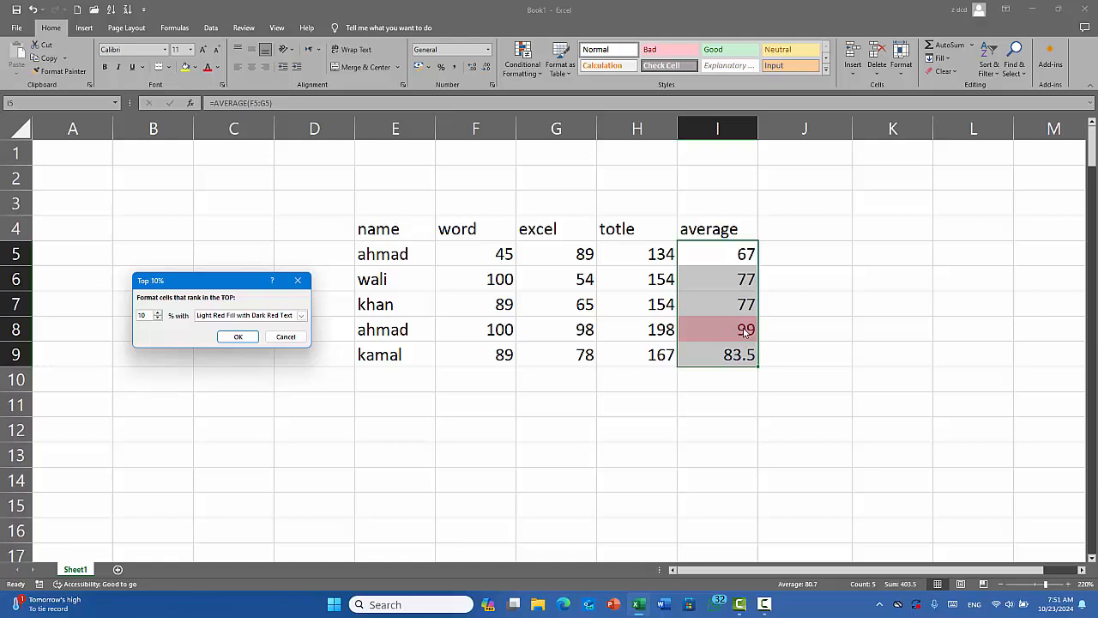
left_click(288, 338)
left_click(562, 253)
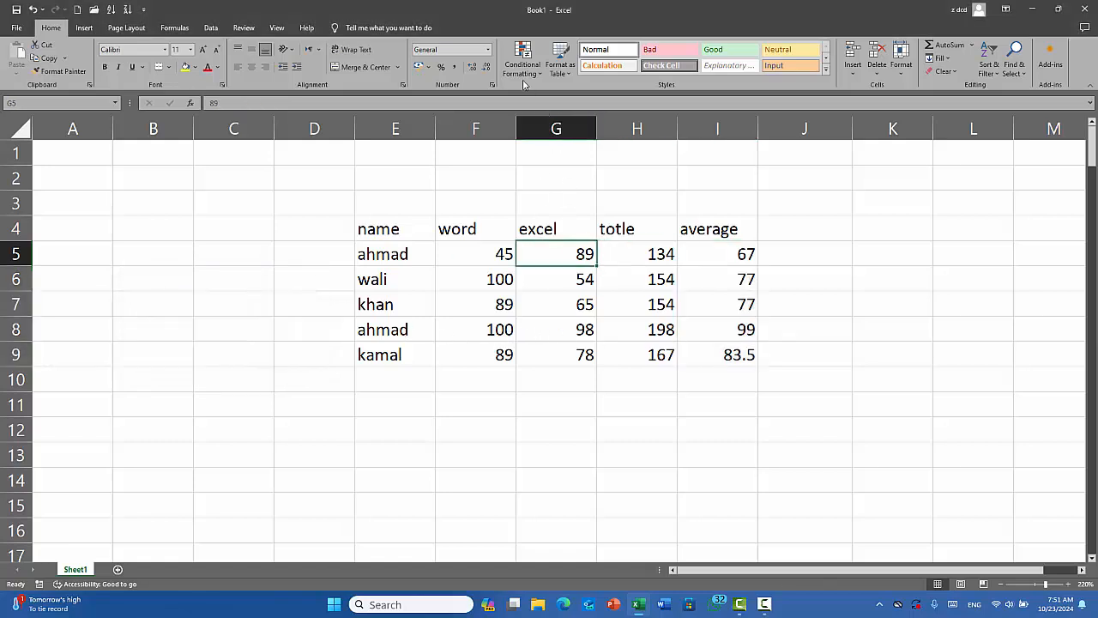
left_click(532, 75)
mouse_move(558, 112)
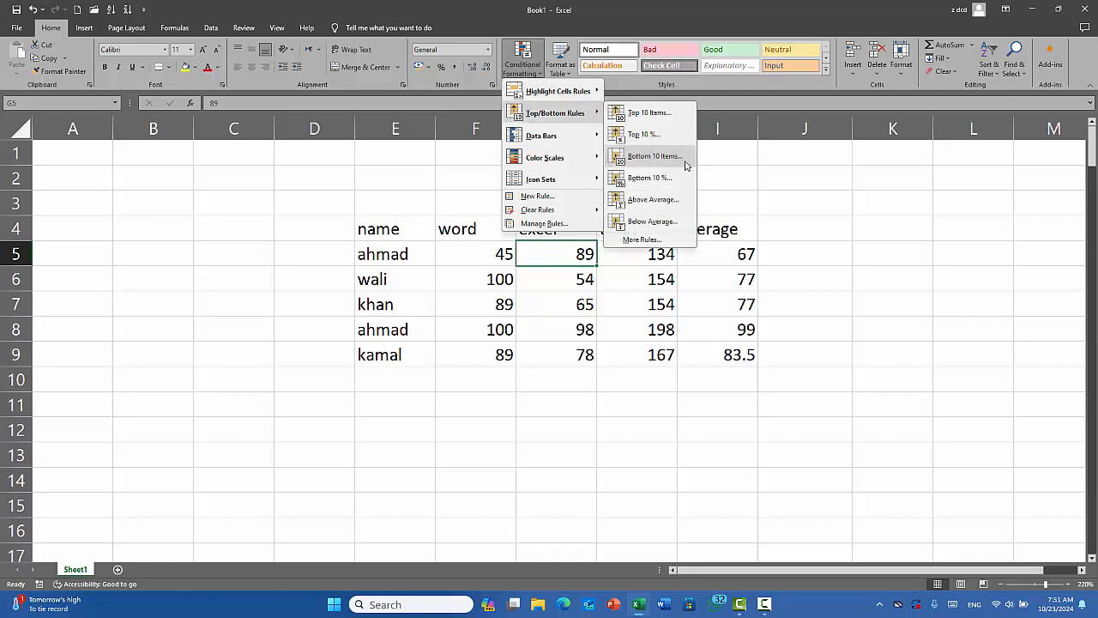
left_click(532, 285)
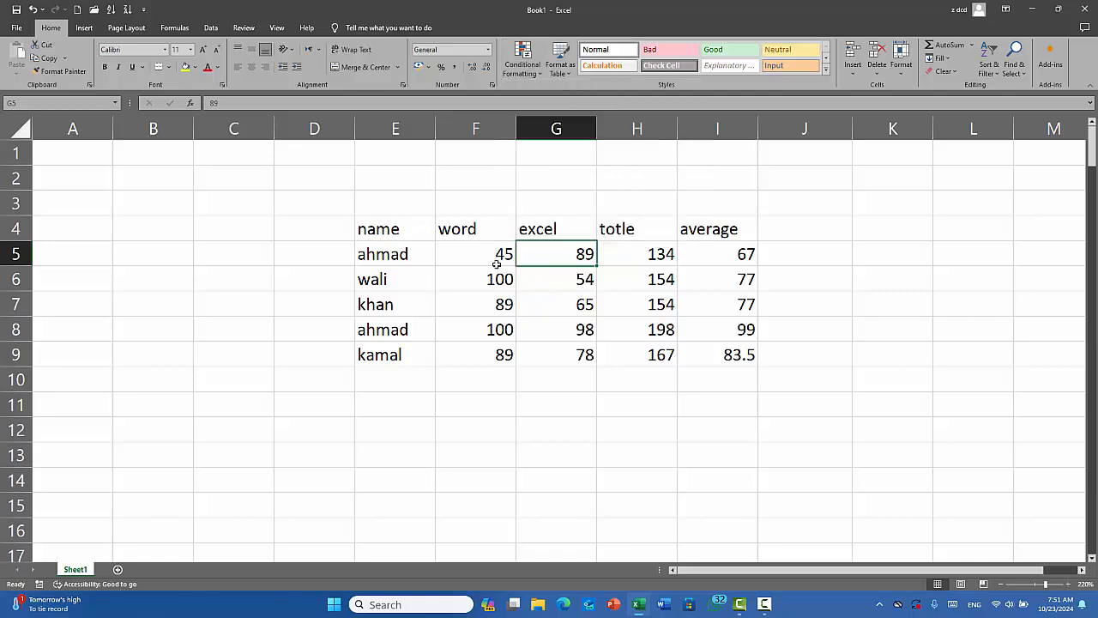
- Preview the Bottom 10 Items rule on the scores in F5:G9 with the rank lowered to 3 and raised to 4, then cancel it
left_click_drag(498, 261, 590, 352)
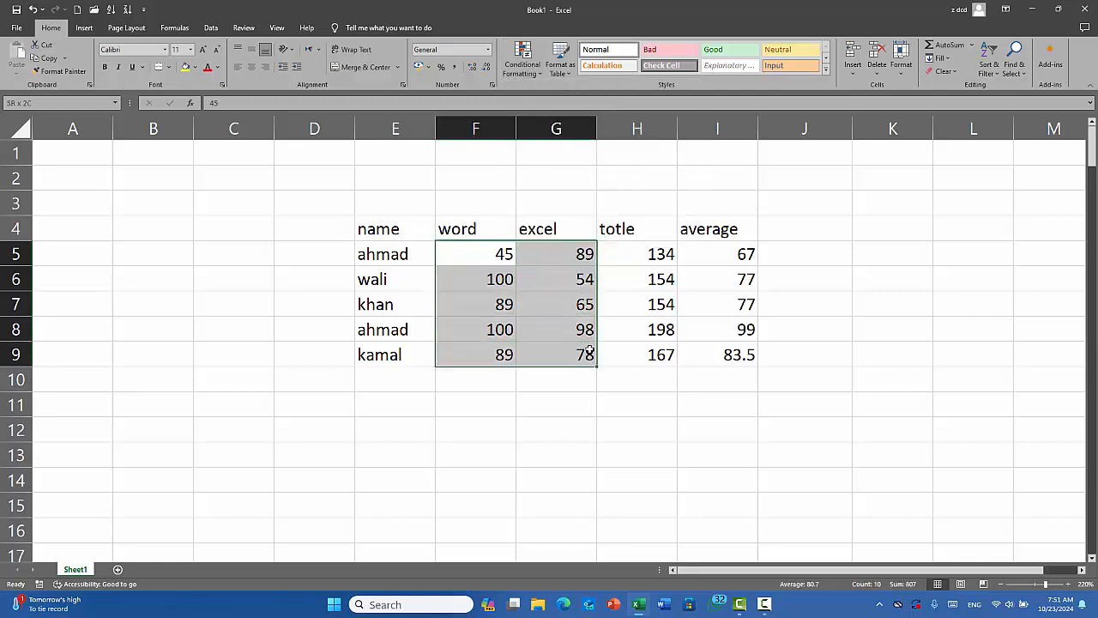
left_click(525, 61)
mouse_move(581, 102)
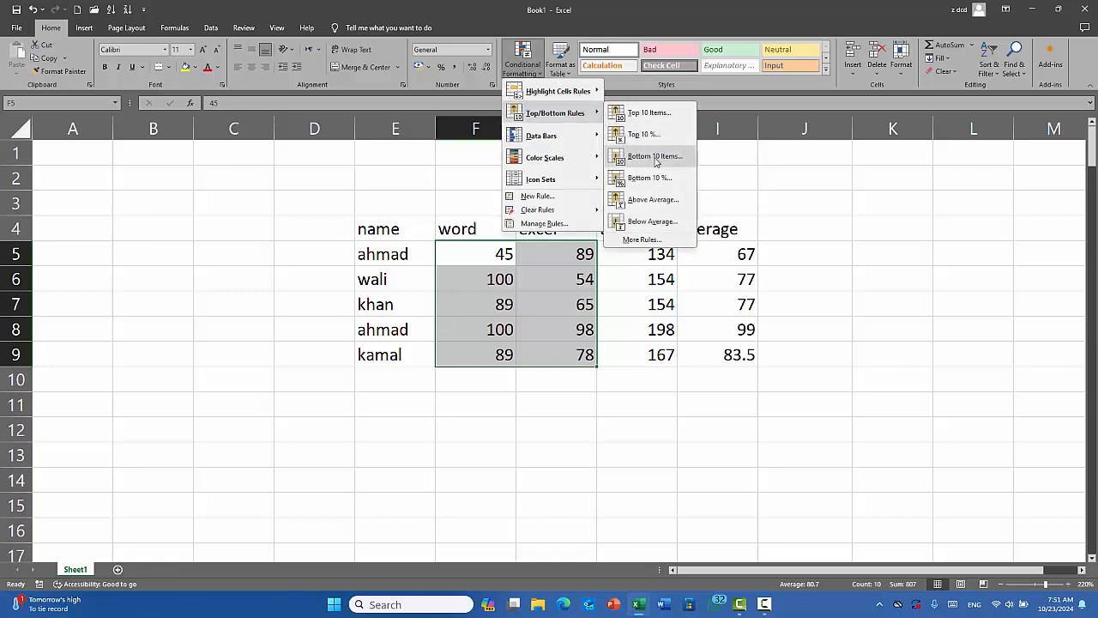
left_click(668, 159)
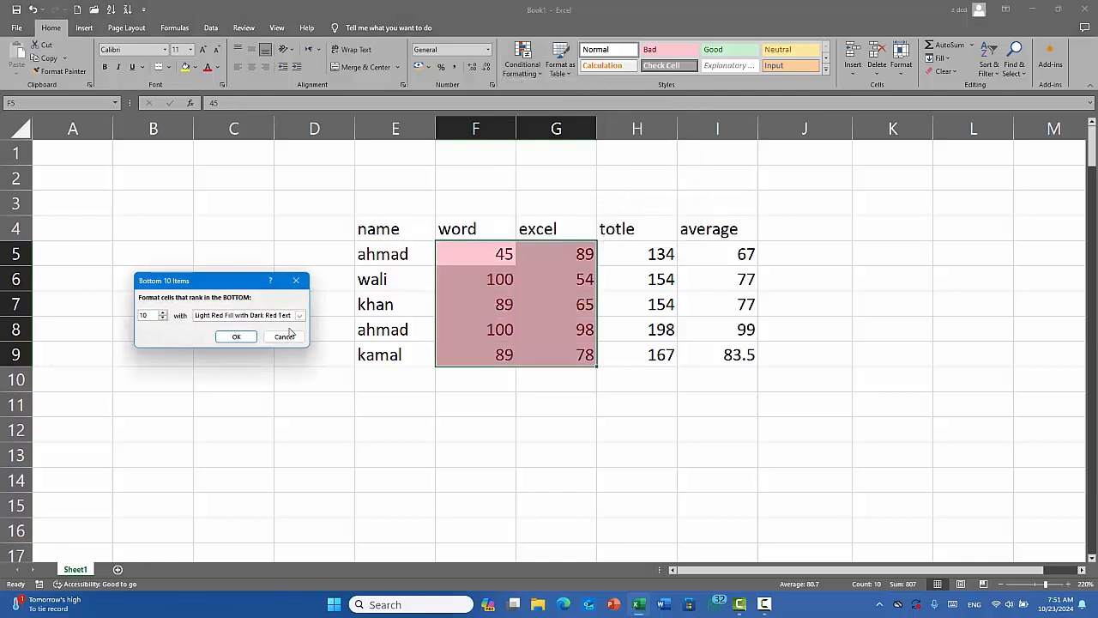
left_click(163, 319)
left_click(163, 319)
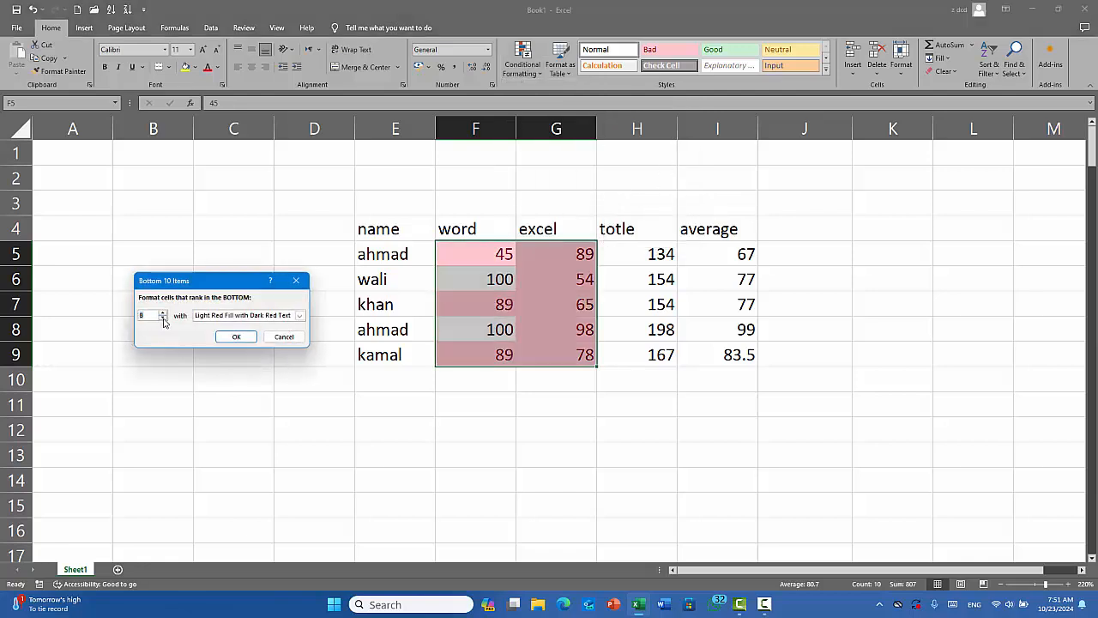
left_click(163, 320)
left_click(163, 319)
left_click(163, 319)
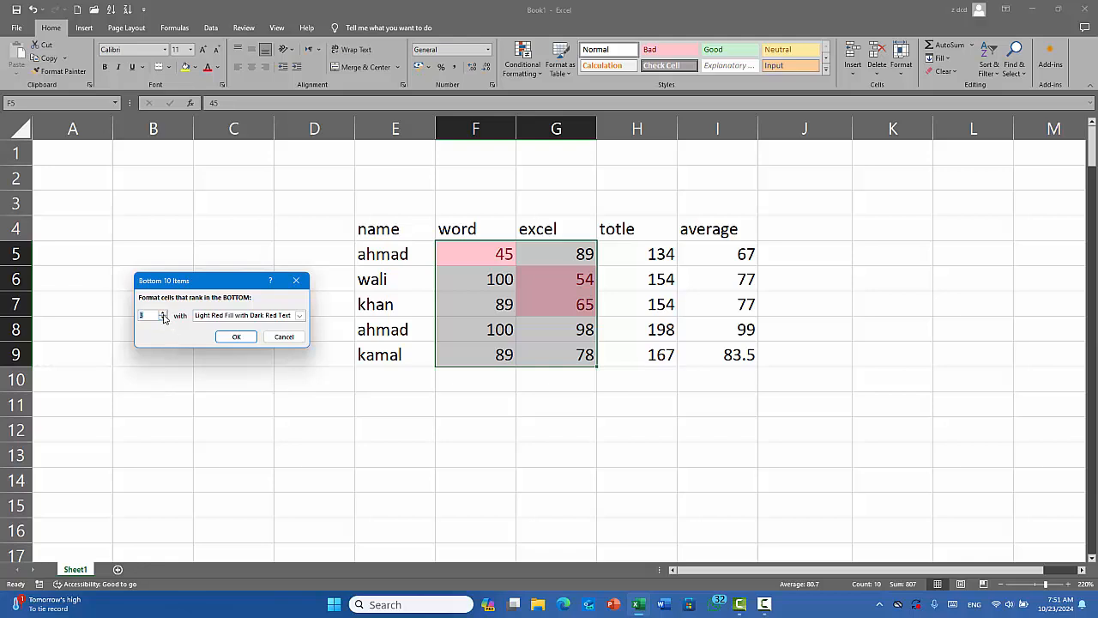
left_click(163, 315)
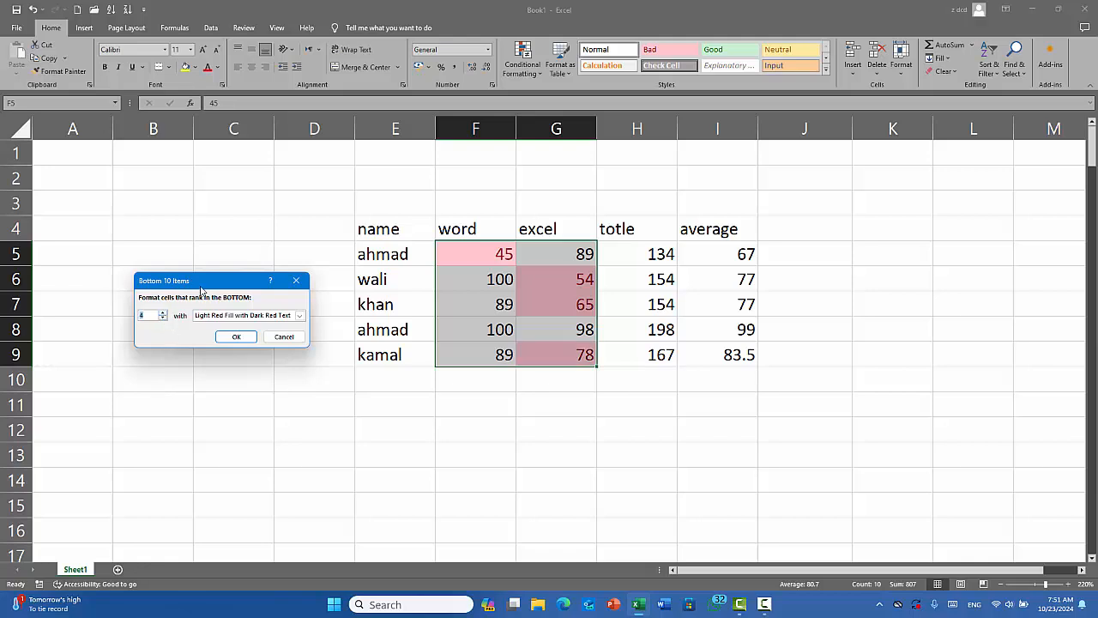
left_click_drag(201, 292, 220, 314)
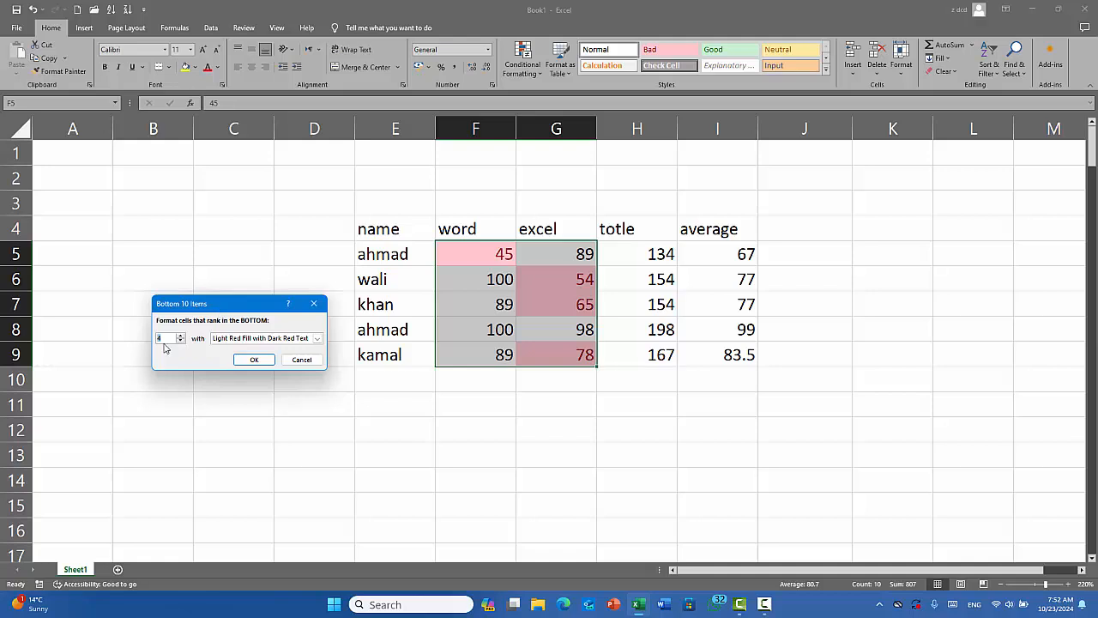
left_click(300, 358)
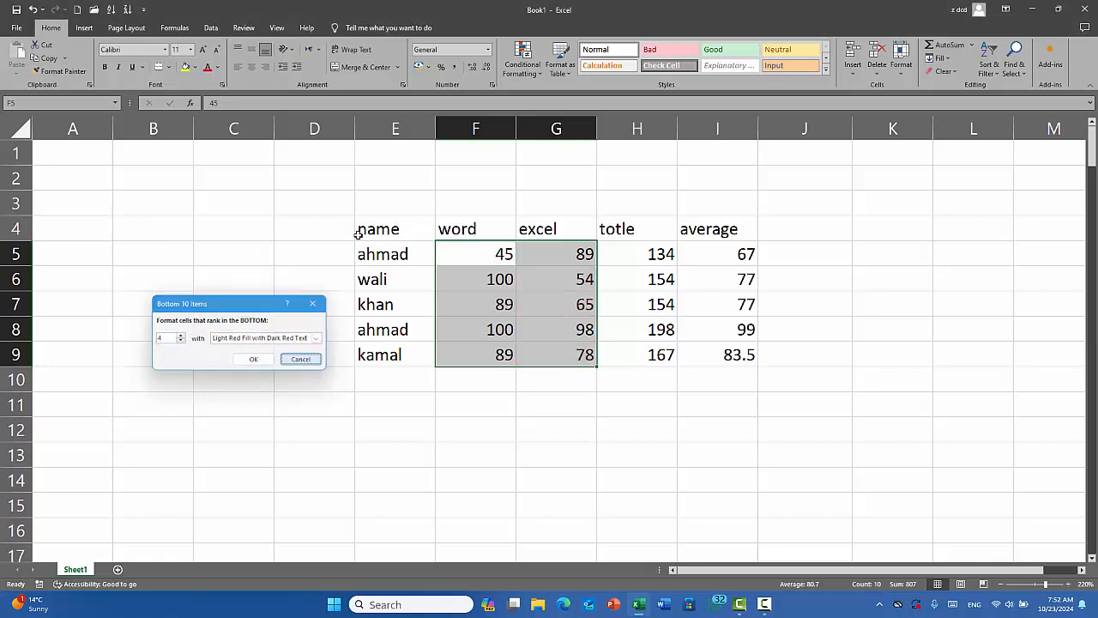
- Preview the Bottom 10% rule on the word and excel scores in F5:G9, then cancel it
left_click(522, 60)
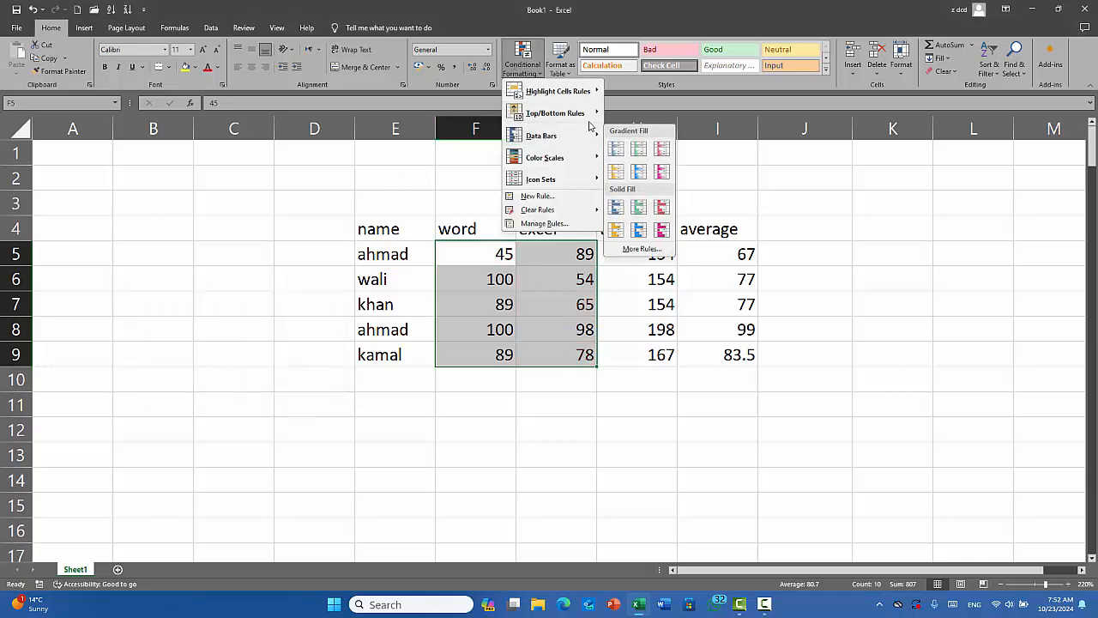
mouse_move(566, 113)
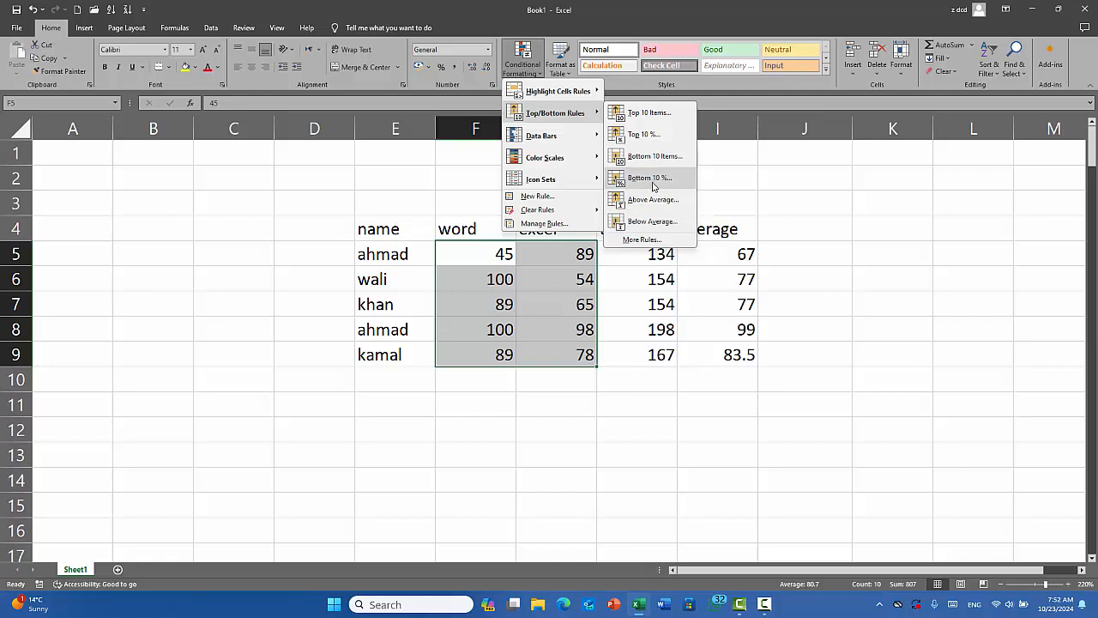
left_click(653, 178)
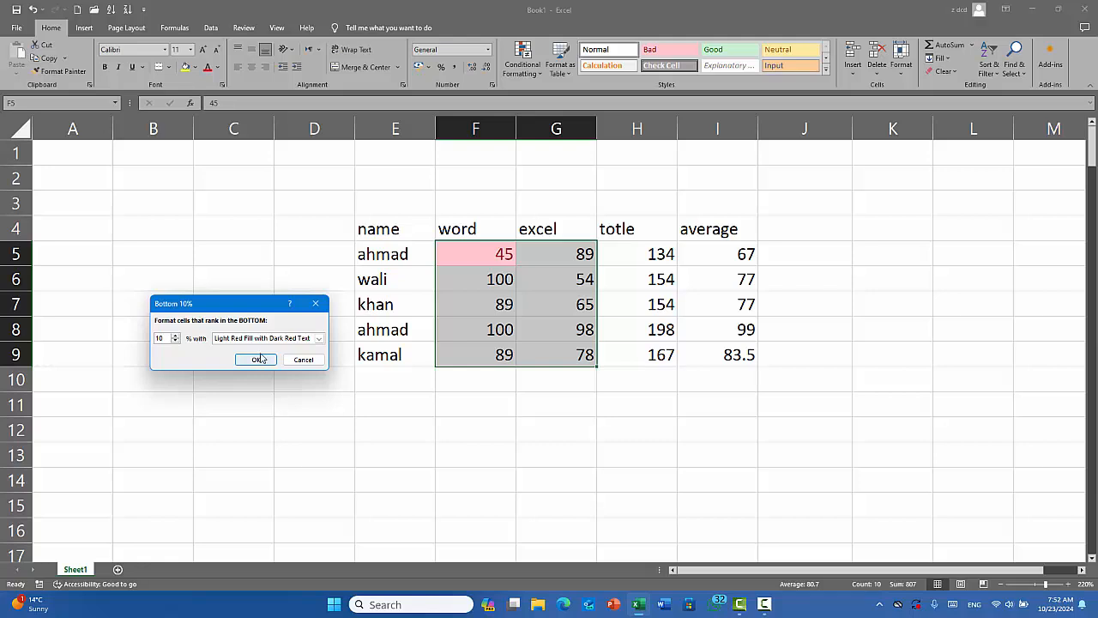
left_click(176, 341)
left_click(304, 359)
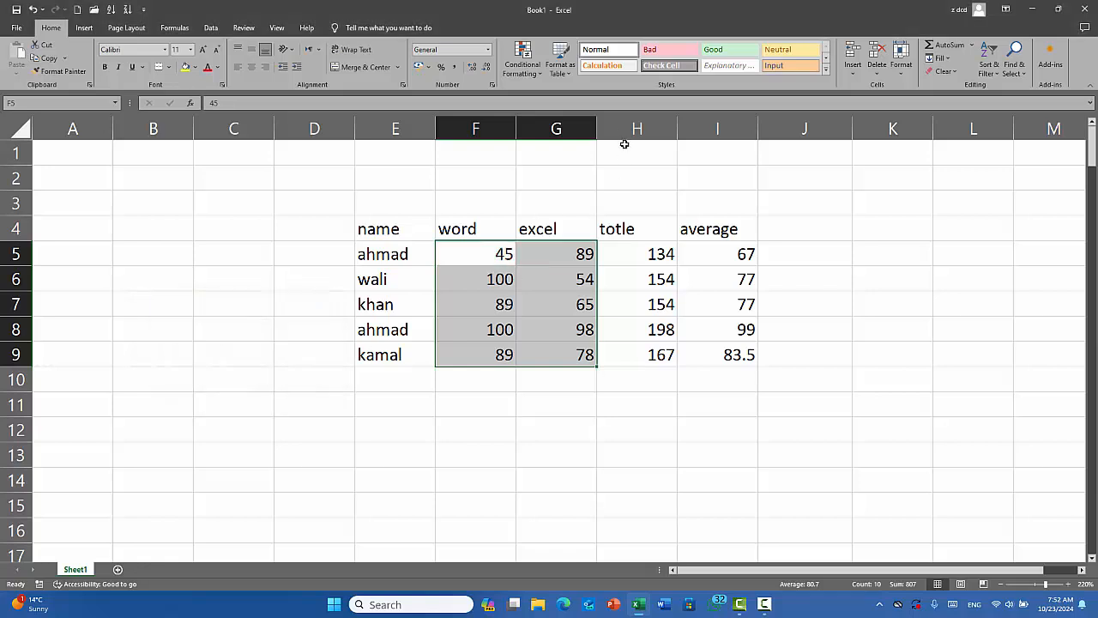
- Preview the Above Average rule on the averages in I5:I9 with Light Red Fill with Dark Red Text, then cancel it
left_click(539, 72)
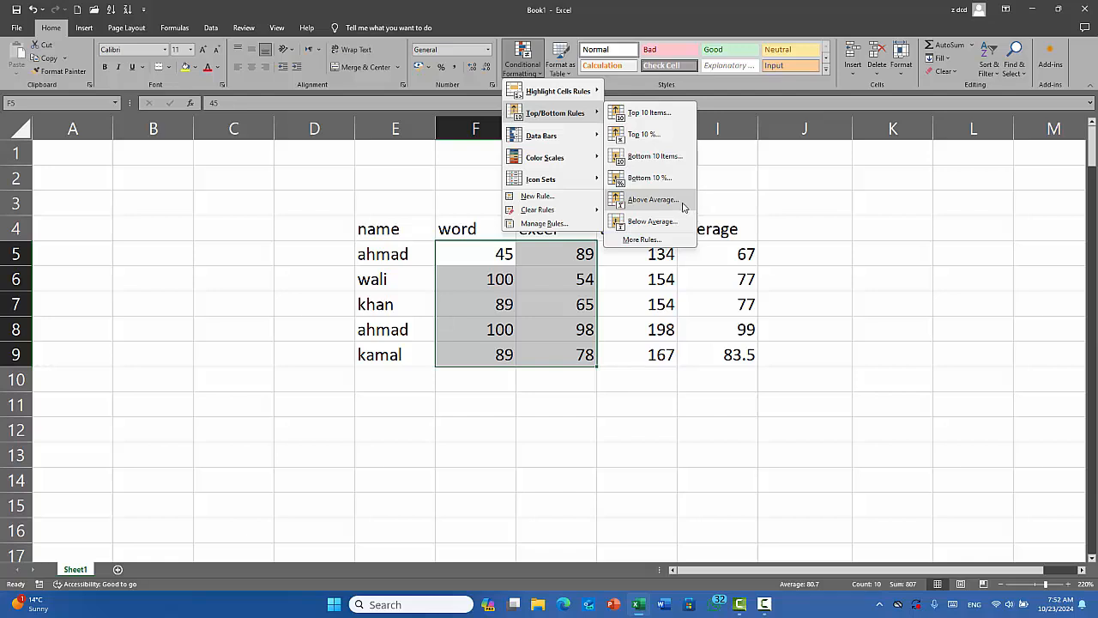
left_click(879, 278)
left_click_drag(731, 254, 740, 354)
left_click(522, 60)
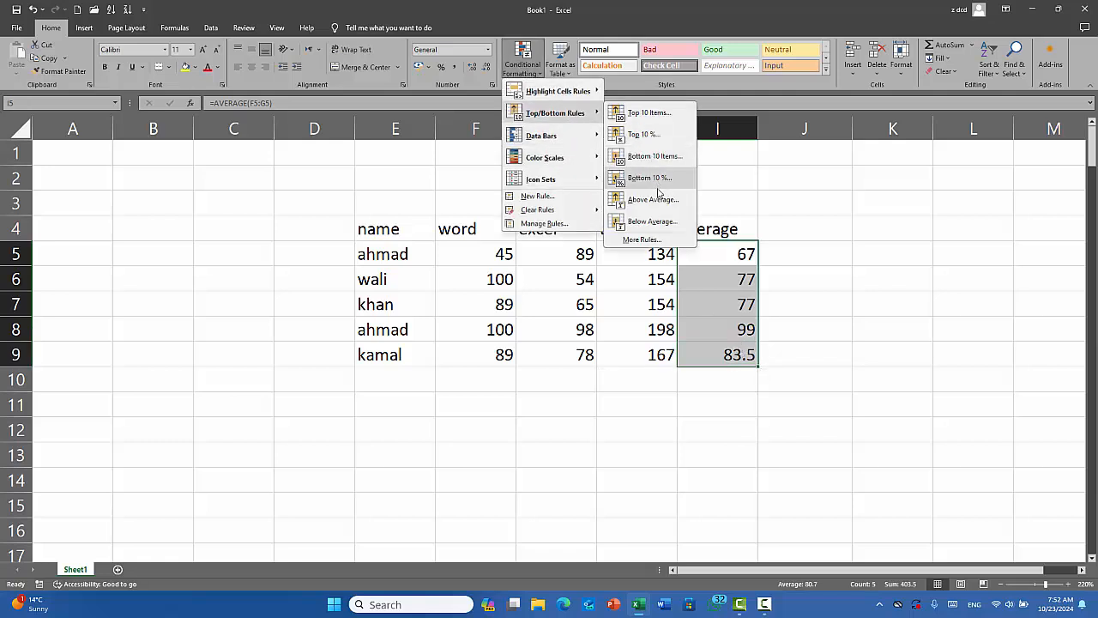
left_click(663, 206)
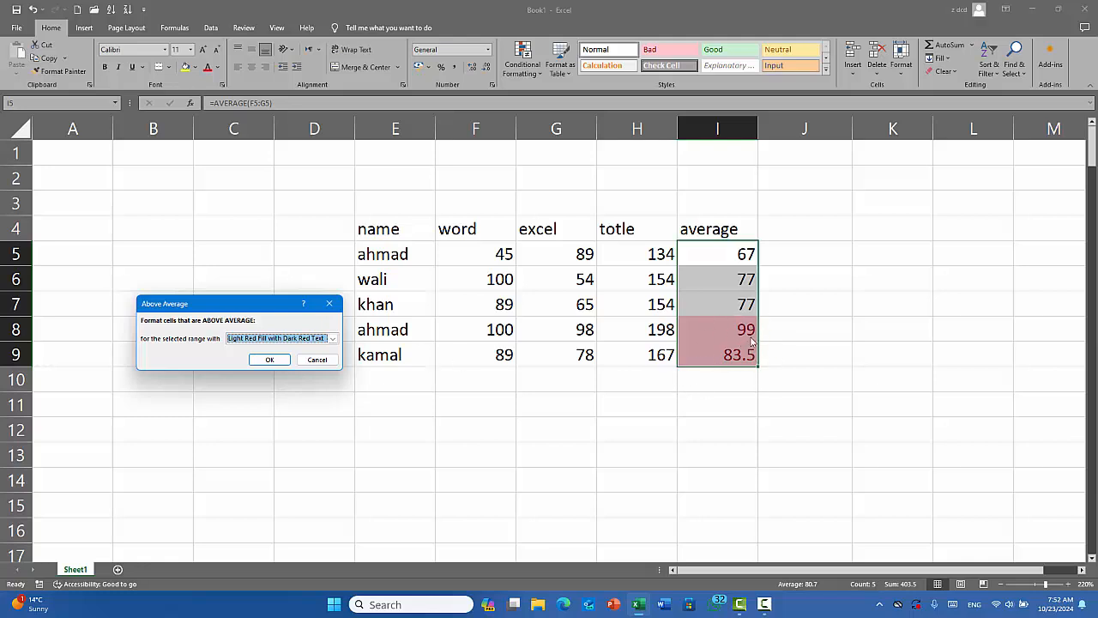
left_click(317, 361)
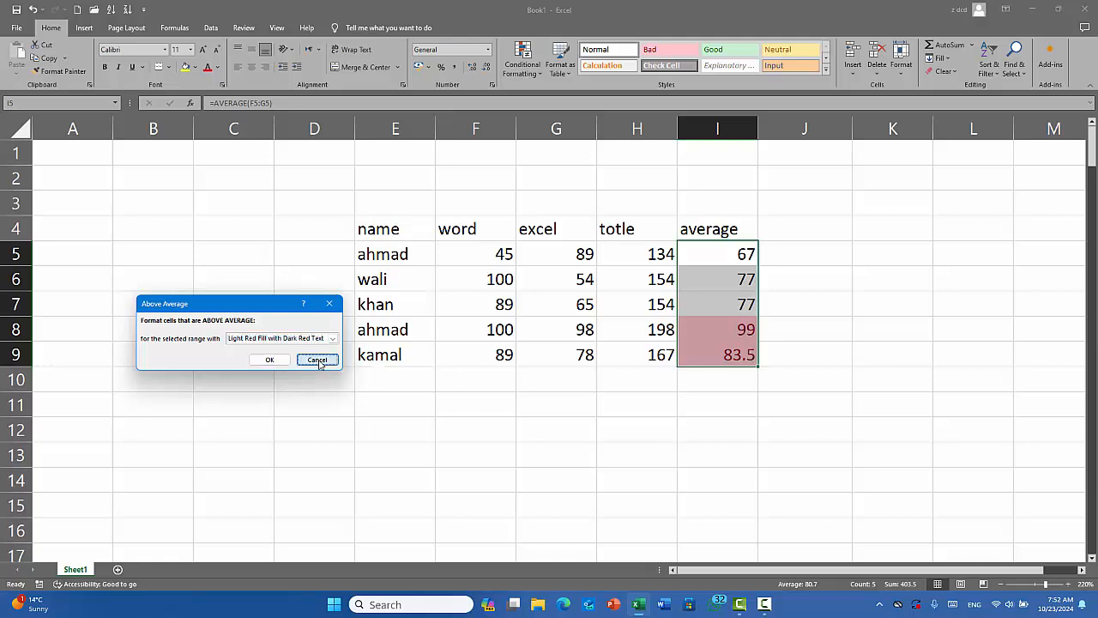
- Preview the Below Average rule on the averages in I5:I9 with Light Red Fill with Dark Red Text, then cancel it
left_click(522, 62)
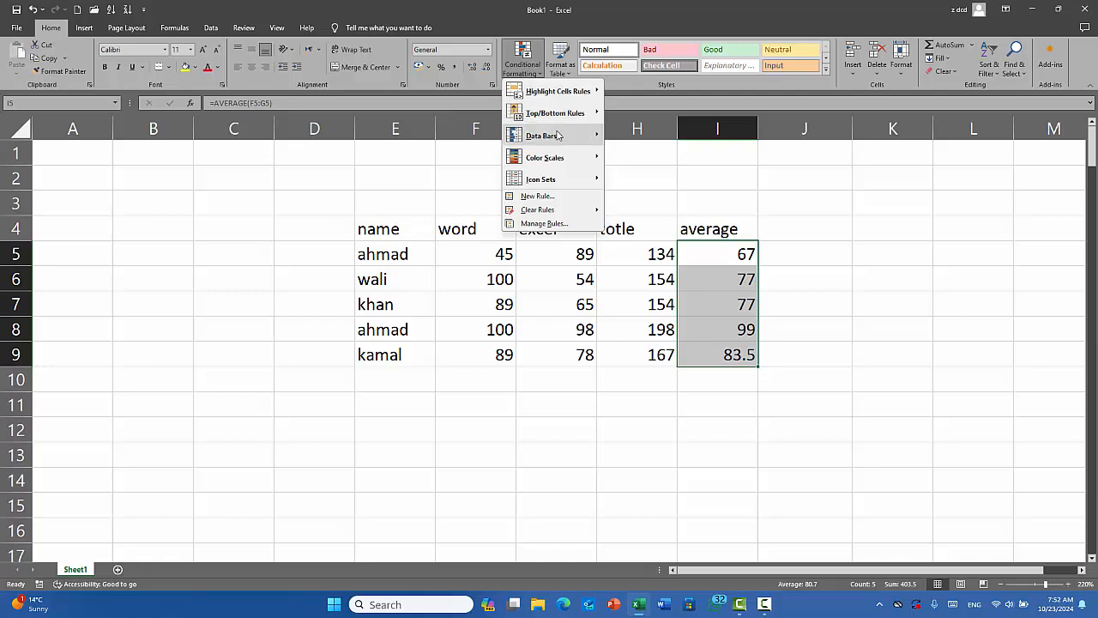
mouse_move(565, 115)
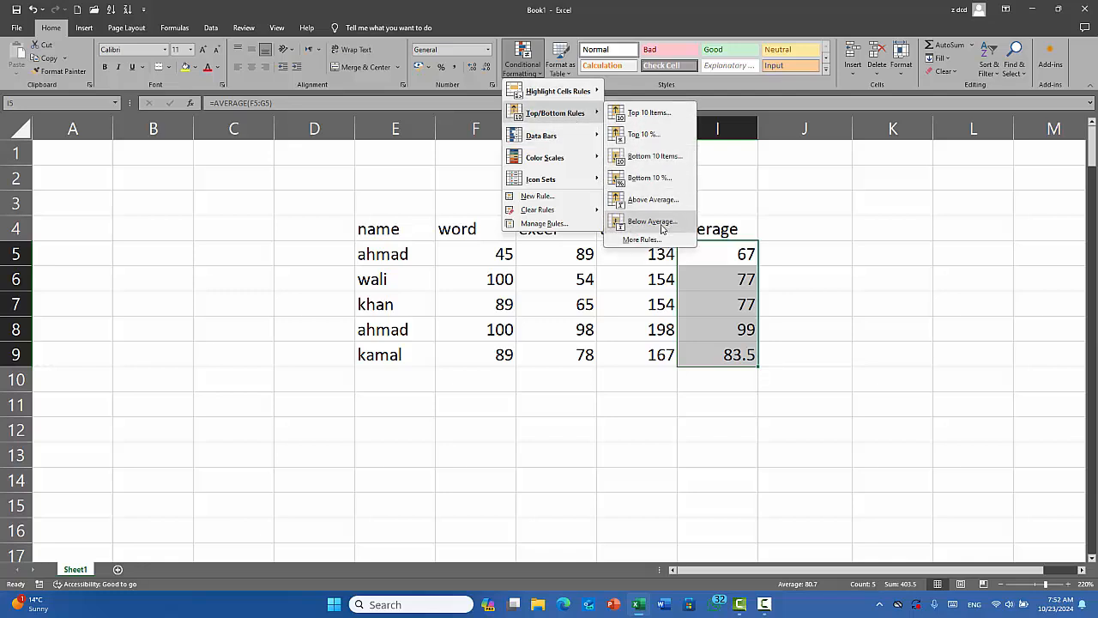
left_click(652, 221)
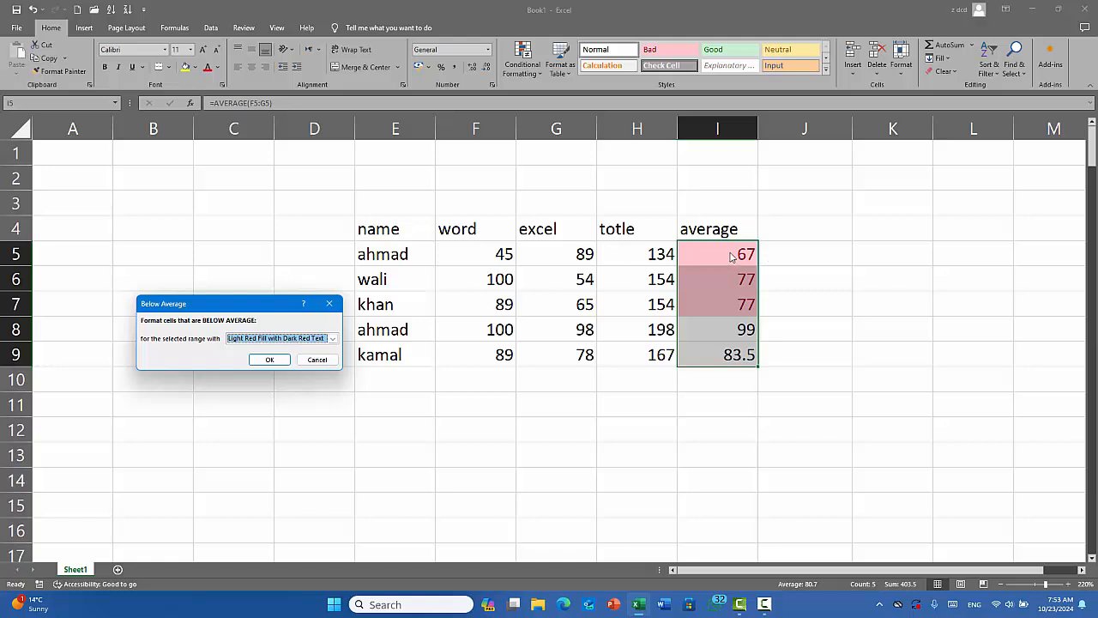
left_click(329, 303)
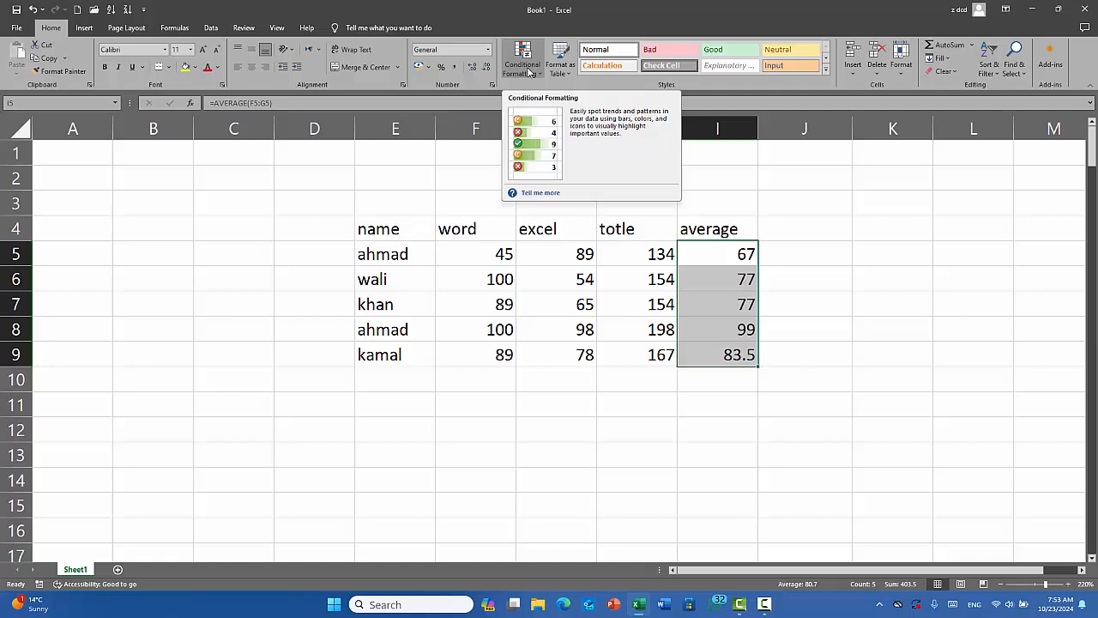
- Apply the solid-fill blue data bars to the totals in H5:H9, then undo them
left_click(524, 62)
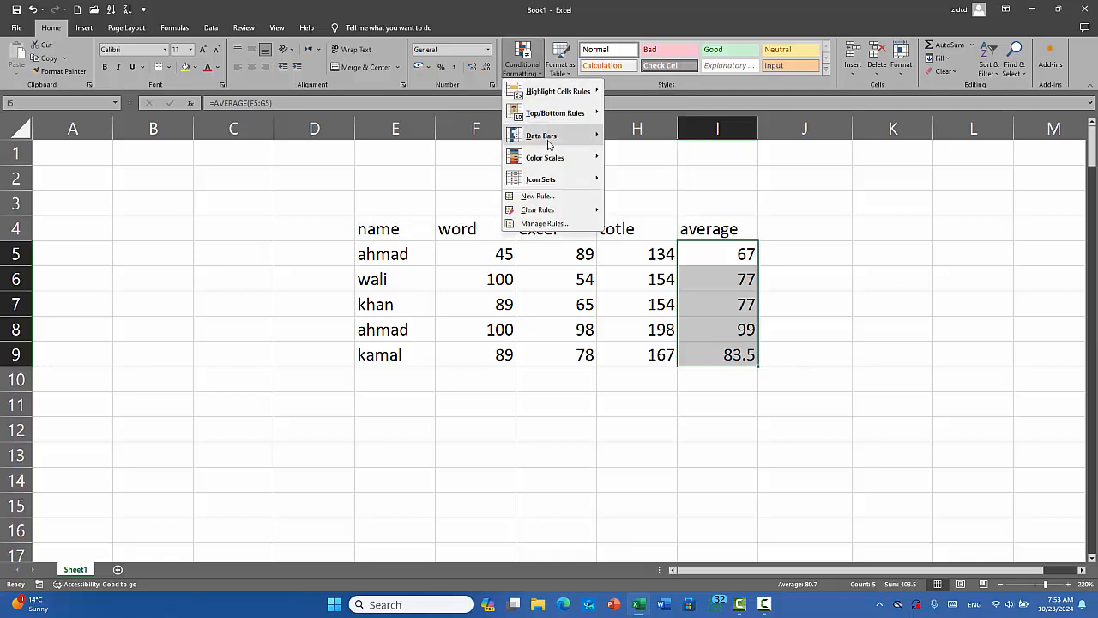
left_click(597, 287)
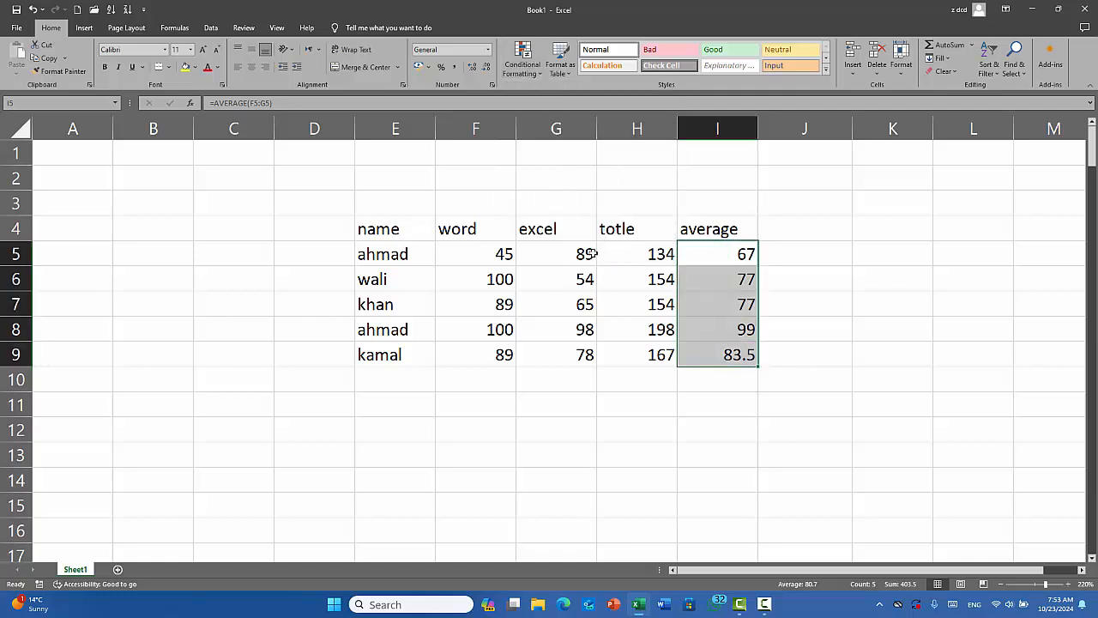
left_click_drag(637, 258, 657, 353)
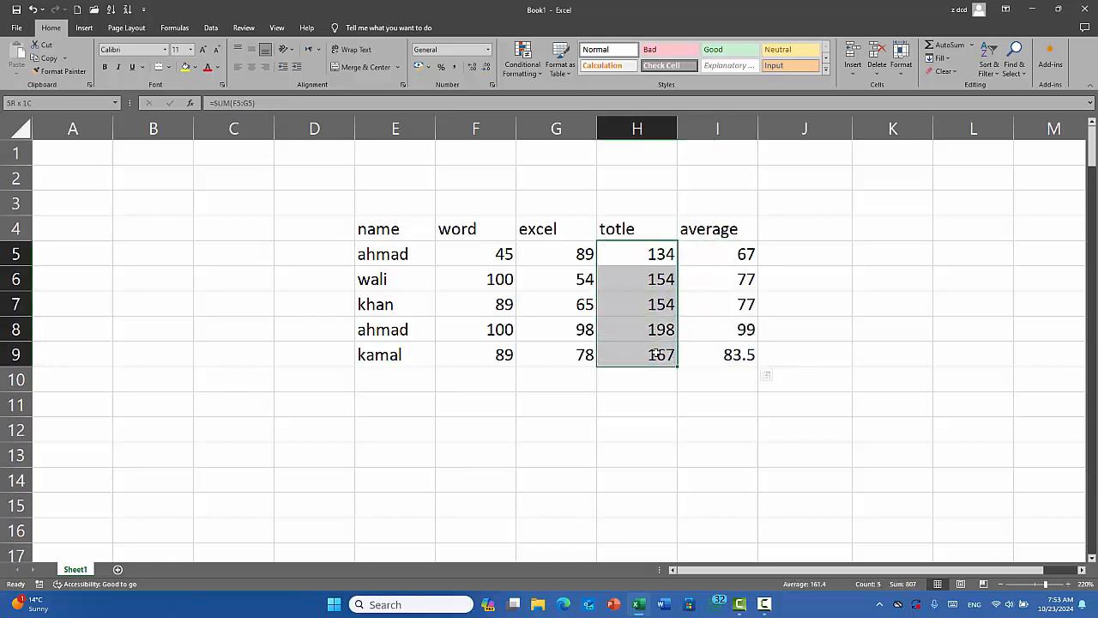
left_click(529, 68)
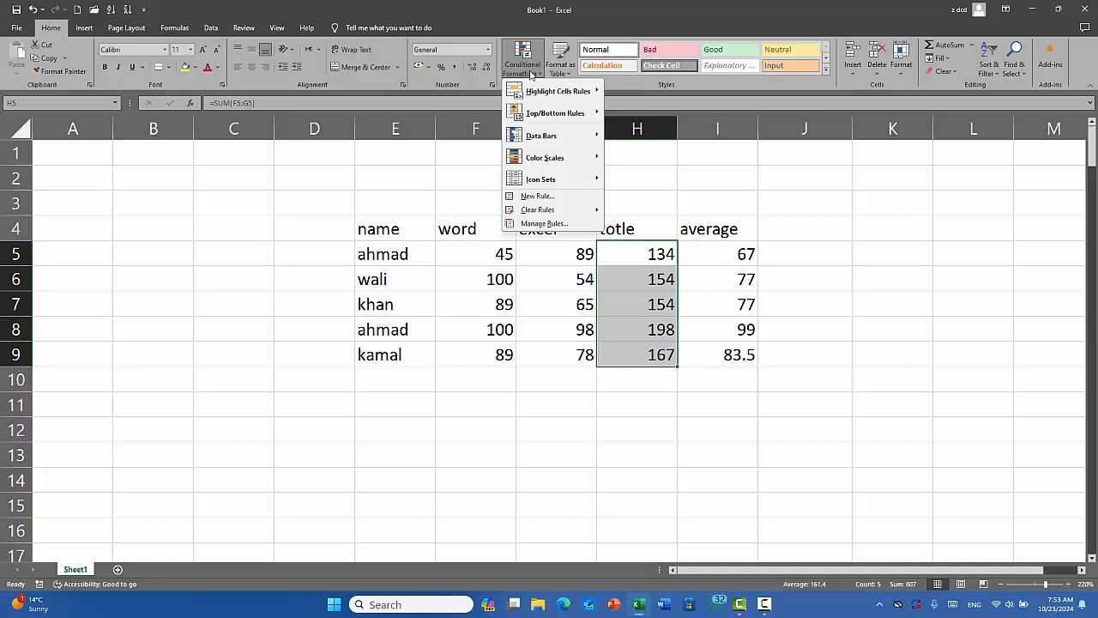
mouse_move(549, 135)
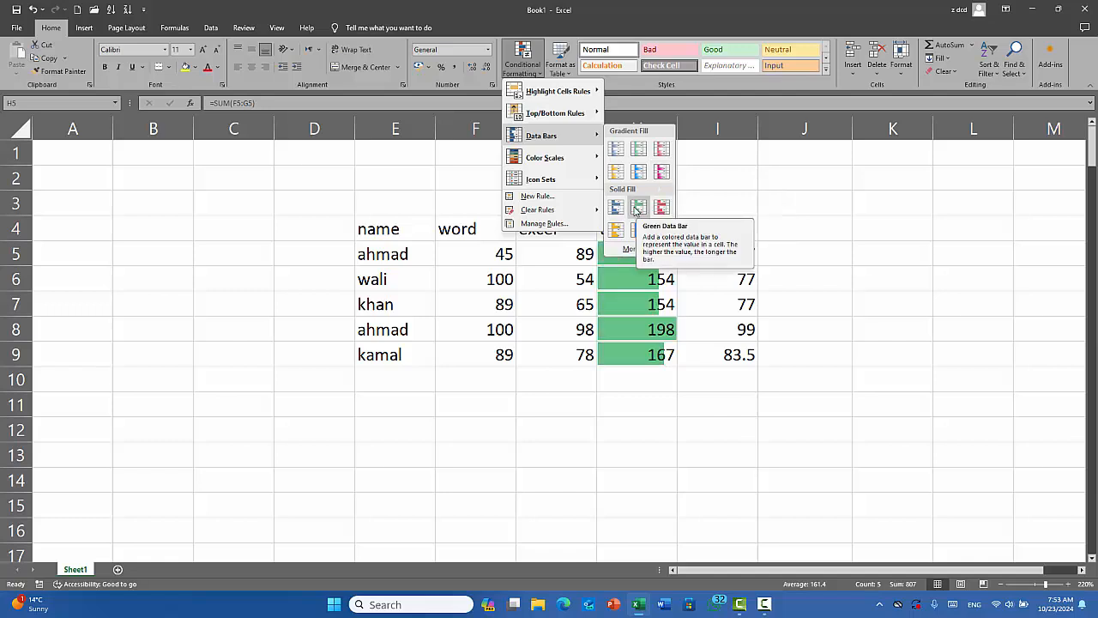
left_click(617, 207)
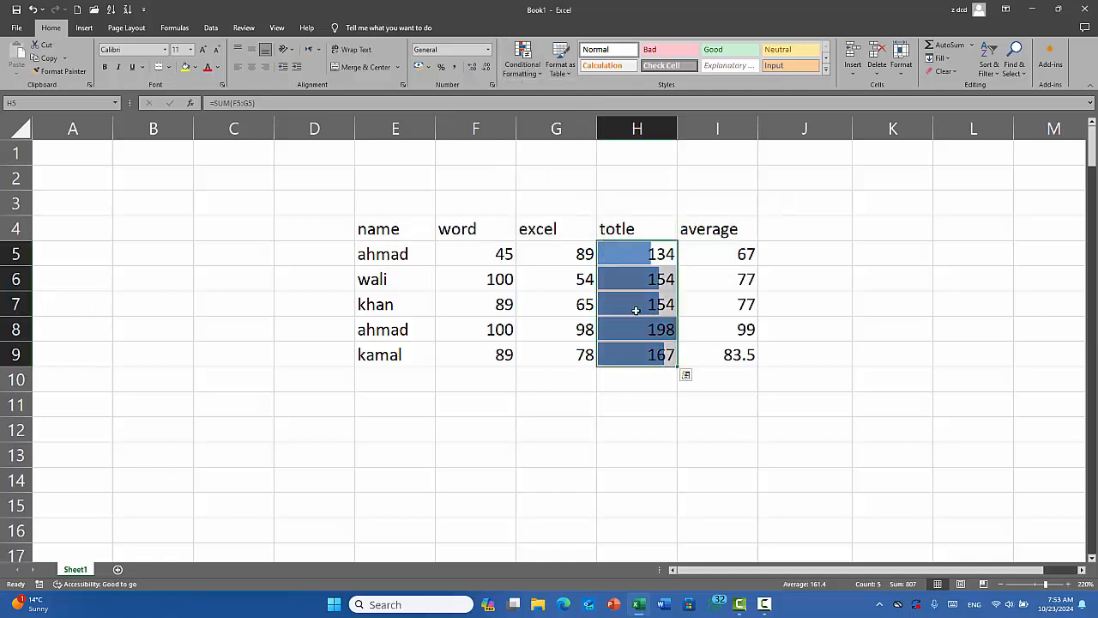
left_click(523, 53)
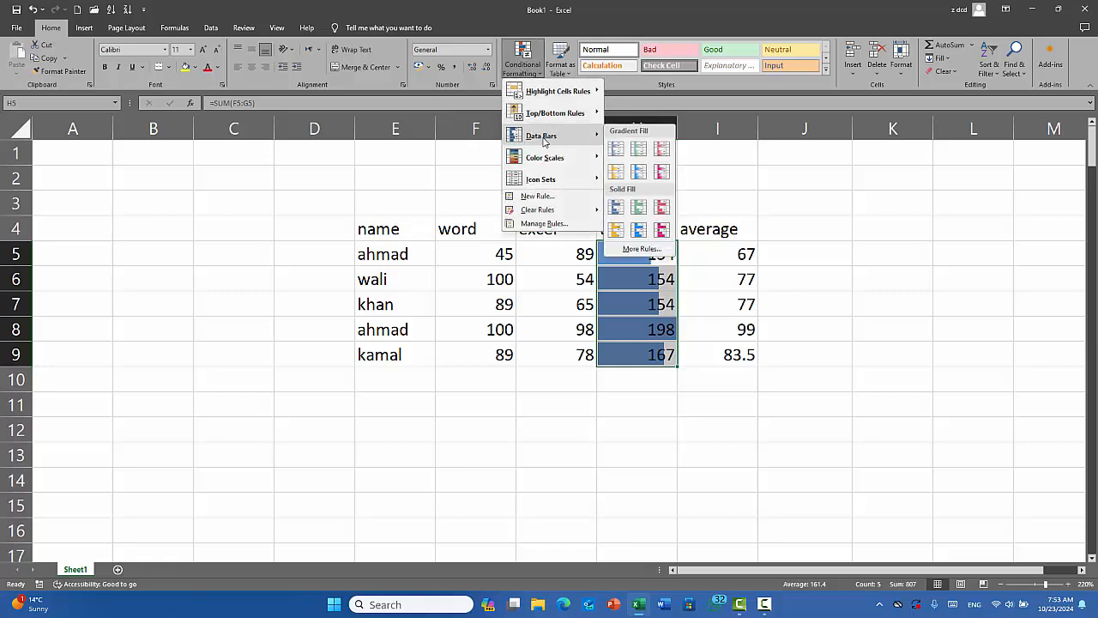
mouse_move(549, 157)
left_click(525, 245)
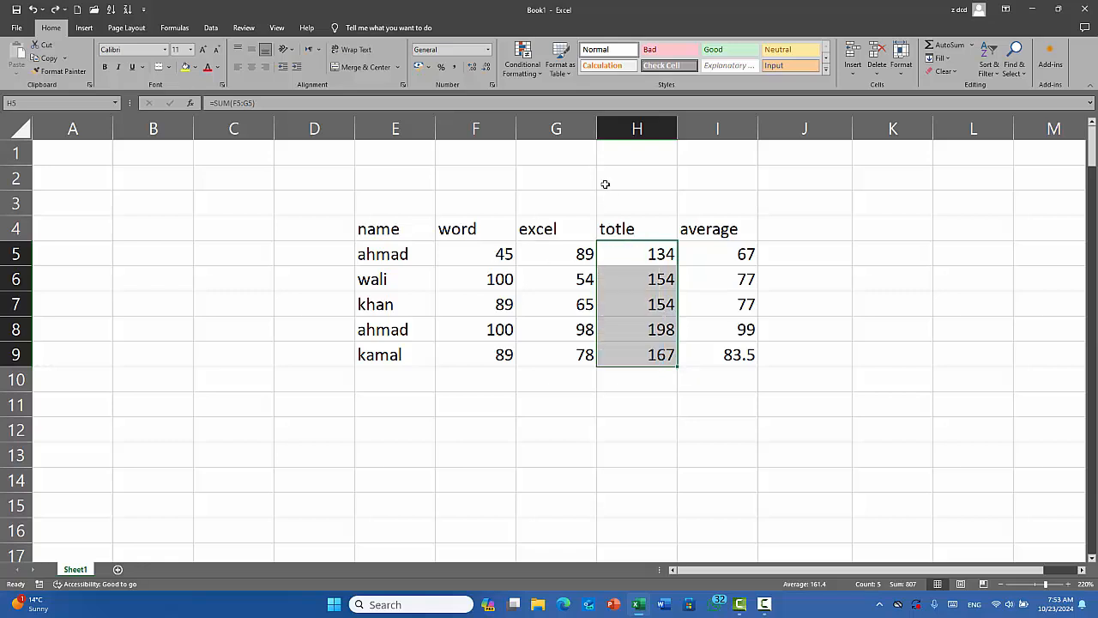
- Apply the Green - Yellow Color Scale to the totals in H5:H9 and select the total in H8
left_click(520, 74)
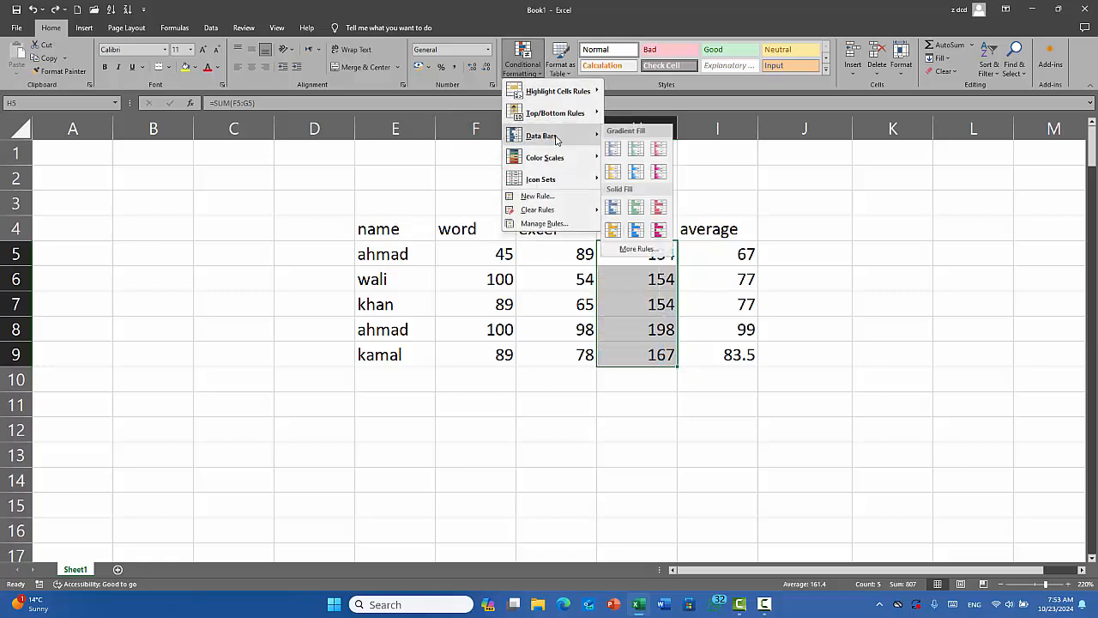
mouse_move(558, 157)
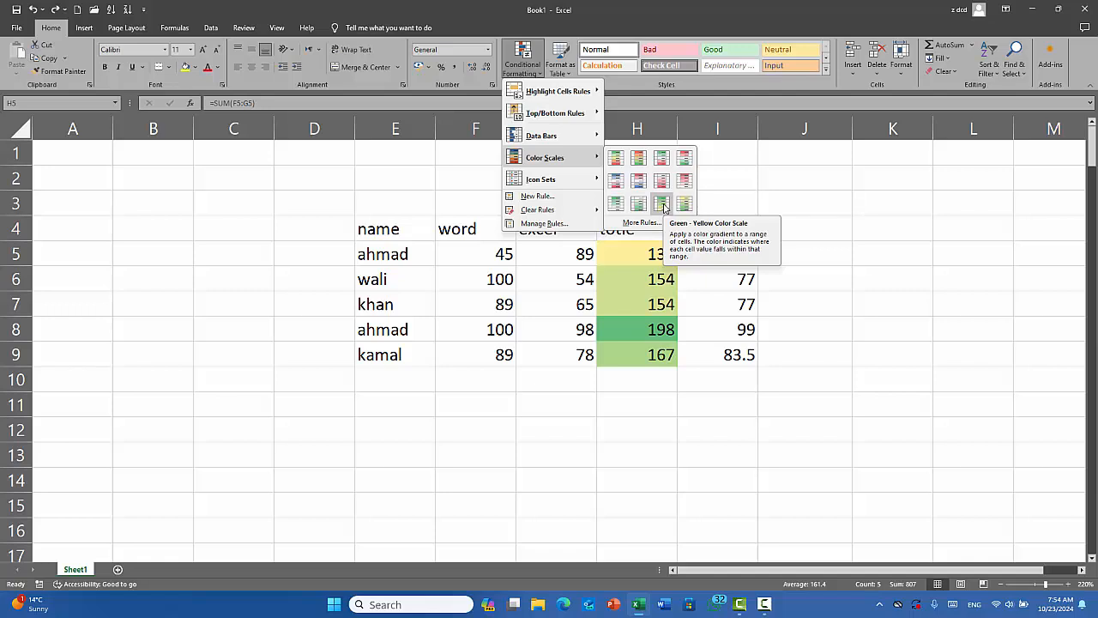
left_click(664, 208)
left_click(645, 335)
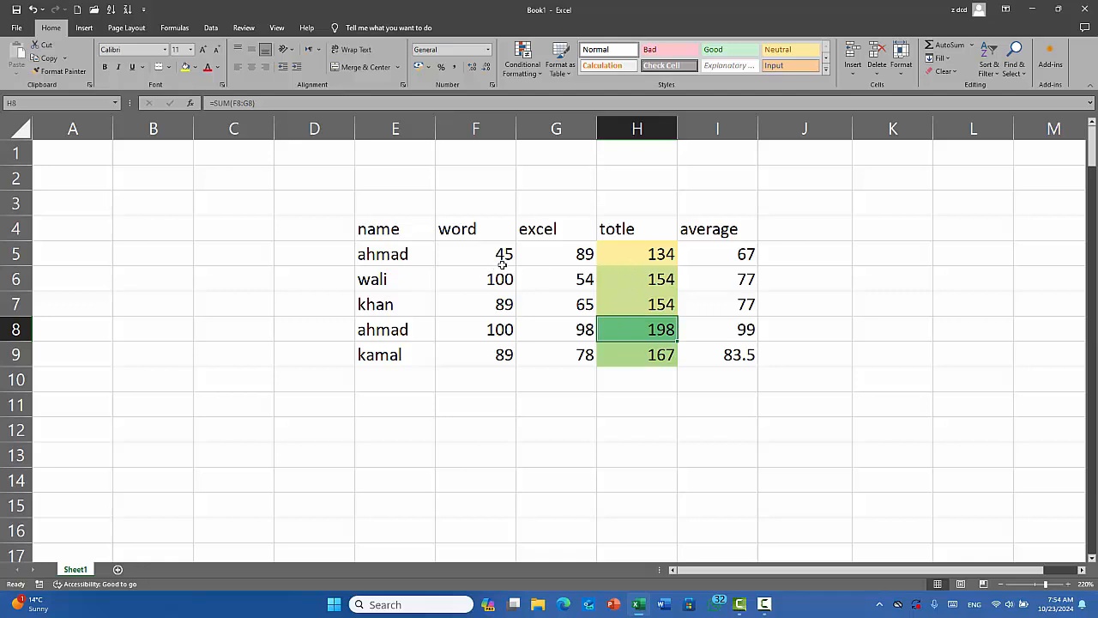
- Set the excel score in G5 to 2
left_click(558, 255)
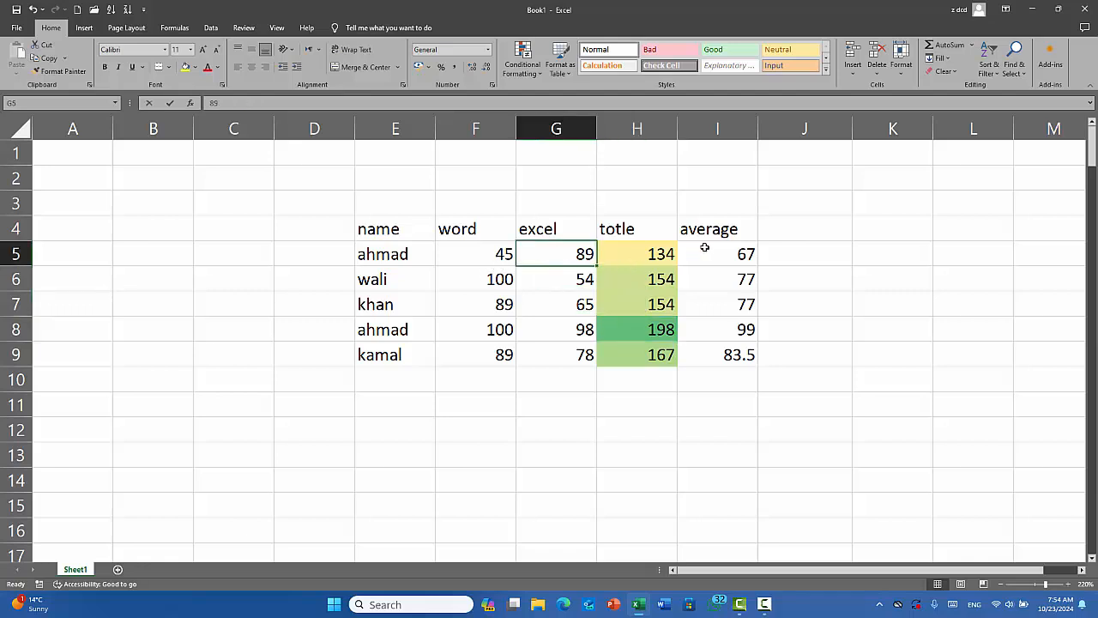
type("2")
key("Return")
- Apply the green-yellow-red color scale to the totals in H5:H9 and check the color of each total
left_click_drag(642, 254, 667, 355)
left_click(522, 60)
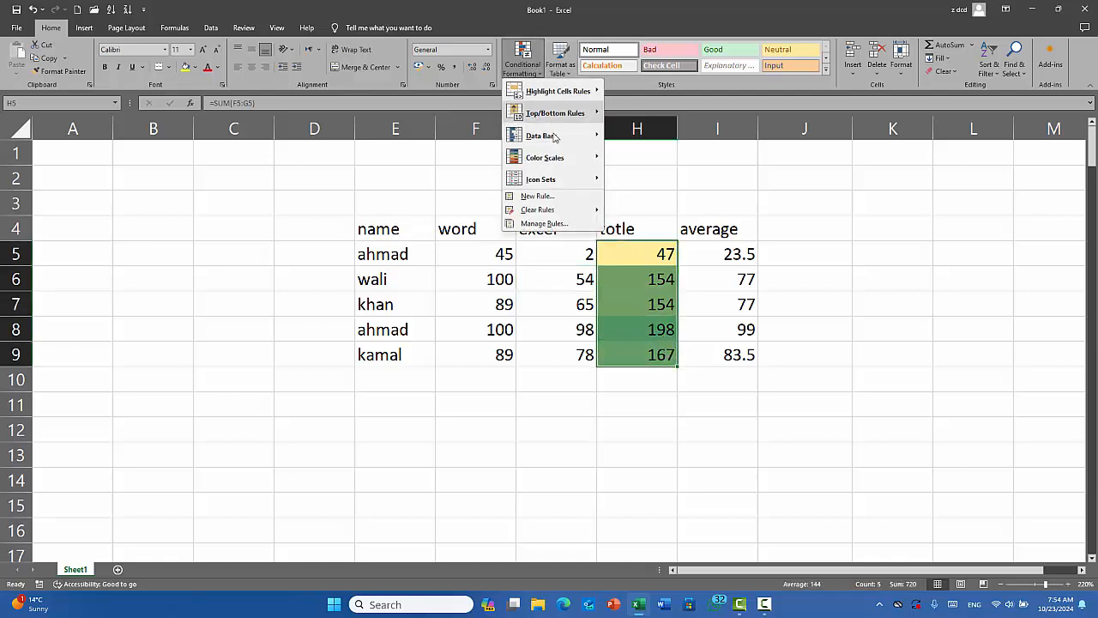
mouse_move(571, 159)
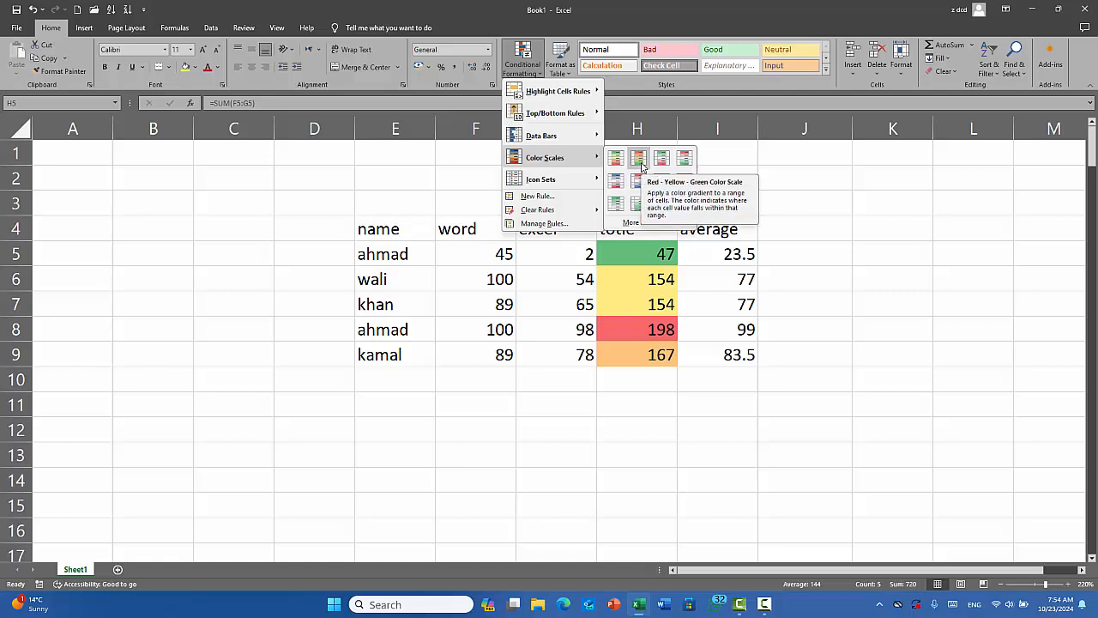
left_click(615, 159)
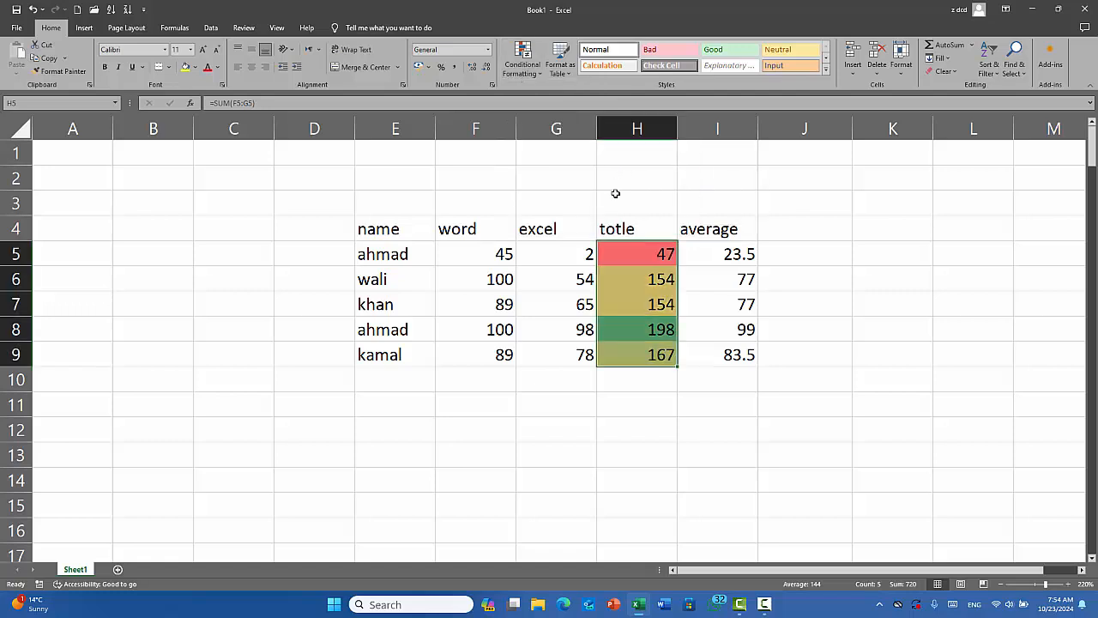
left_click(499, 301)
left_click(649, 329)
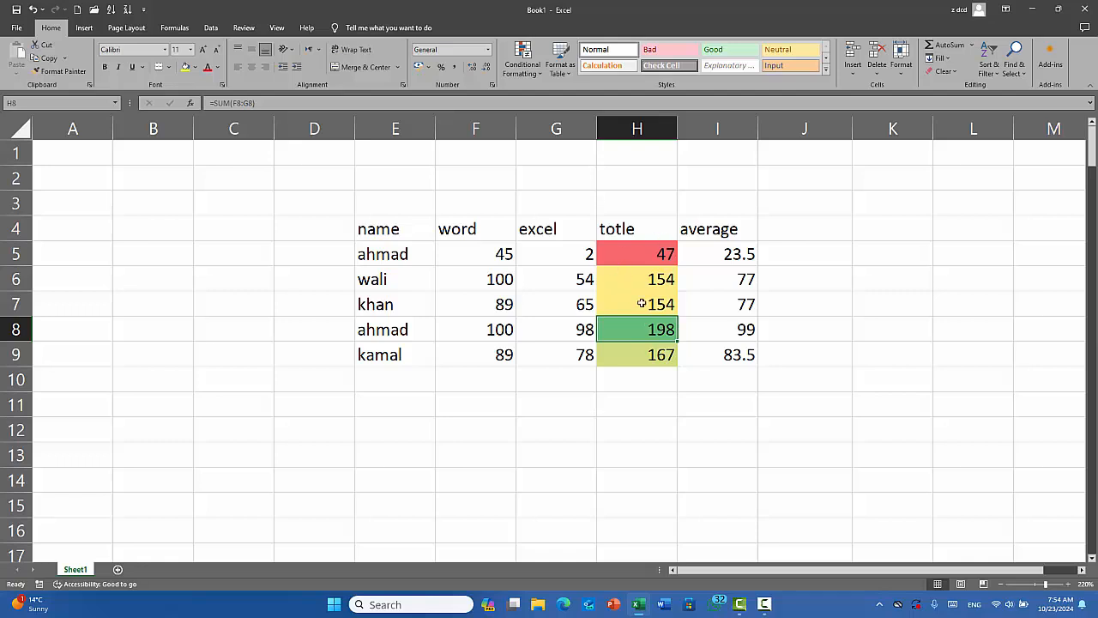
left_click_drag(635, 278, 635, 302)
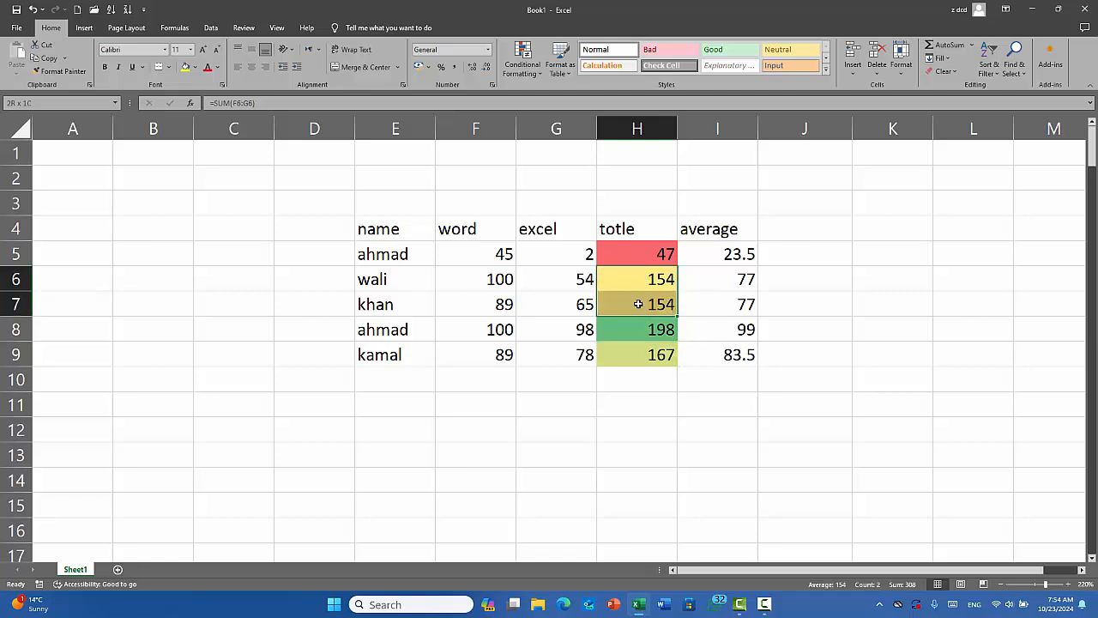
left_click(634, 353)
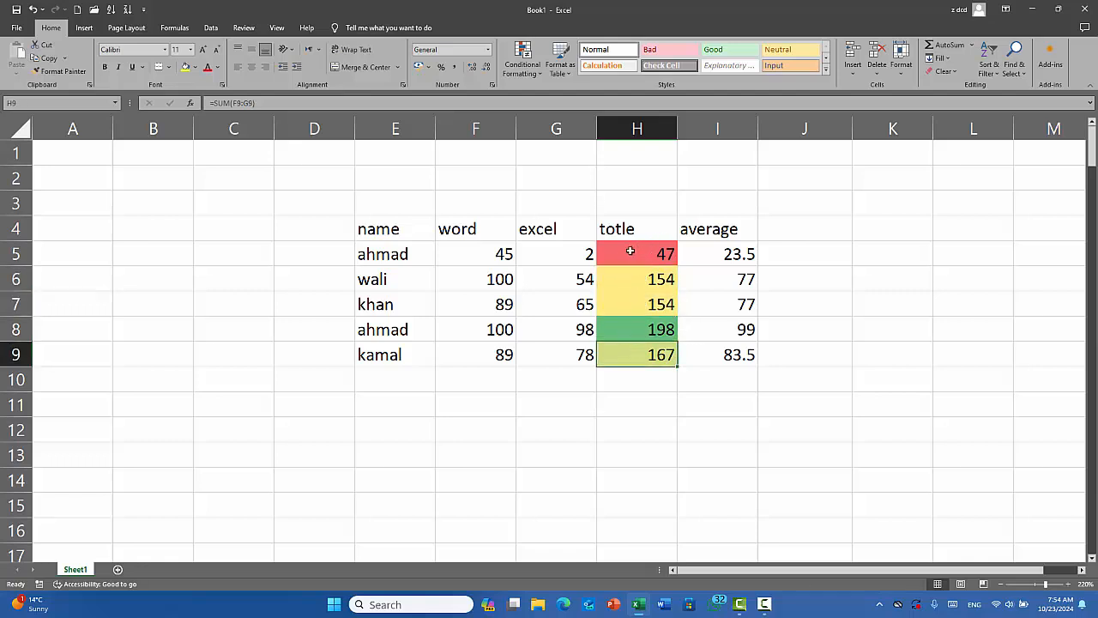
left_click(646, 256)
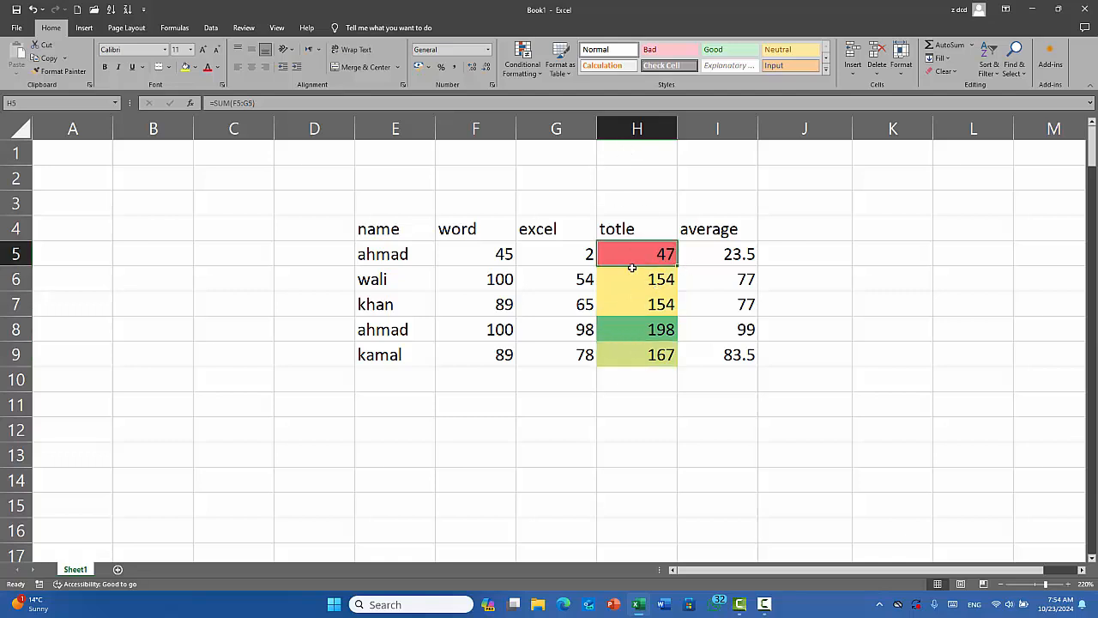
- Undo both color scales on the totals and the score change in G5
key("ctrl+z")
key("ctrl+z")
key("ctrl+z")
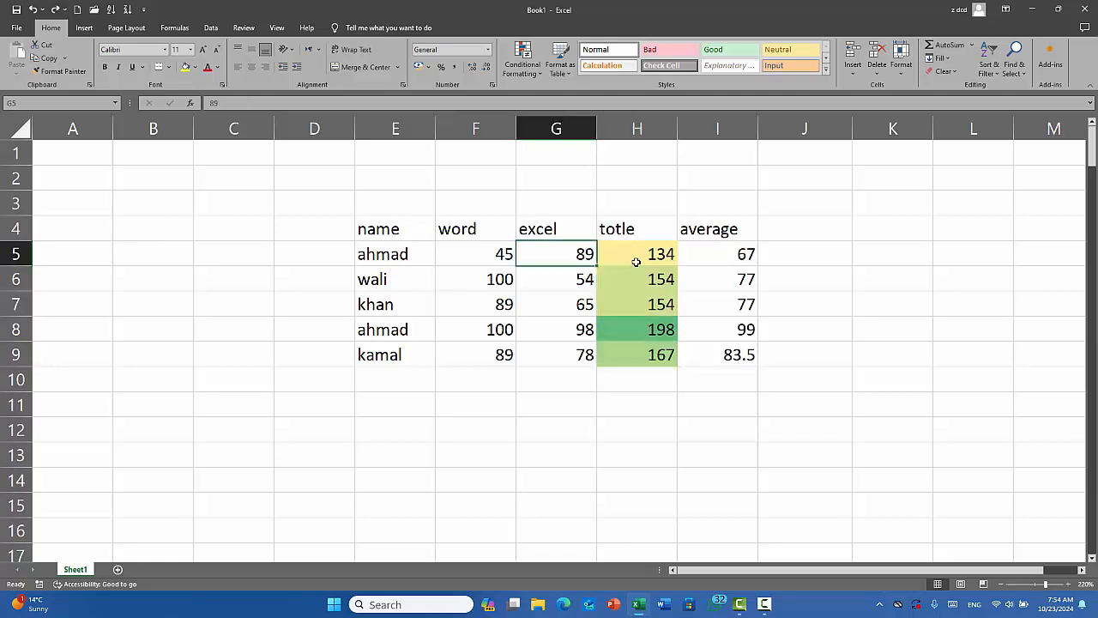
- Apply the 3 Traffic Lights (Rimmed) icon set to the totals in H5:H9, check the icons, then undo it
left_click(522, 61)
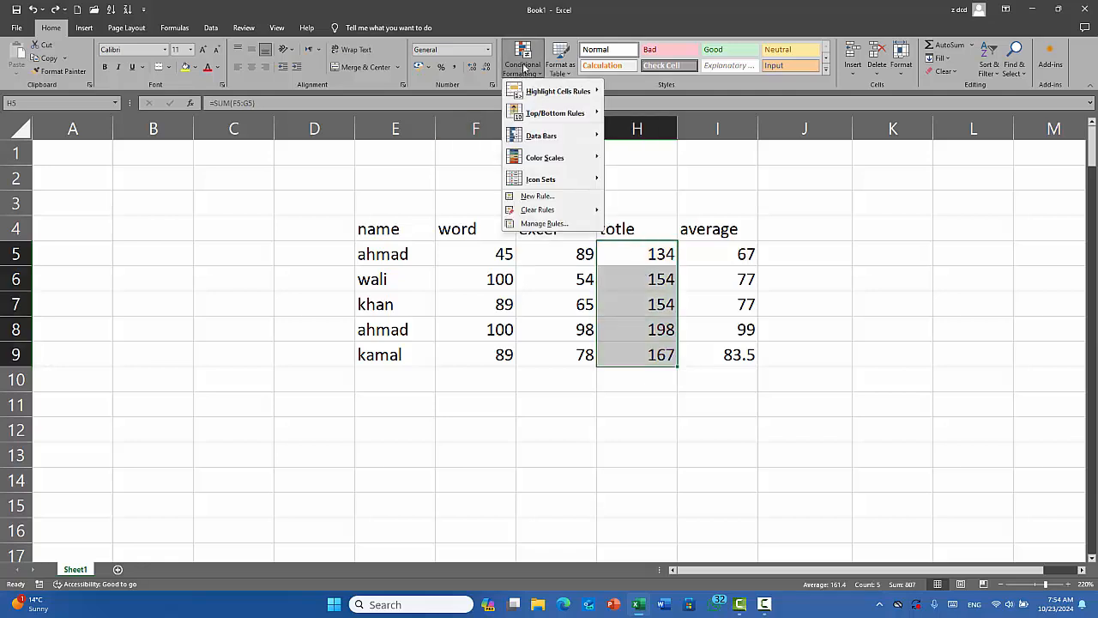
mouse_move(563, 183)
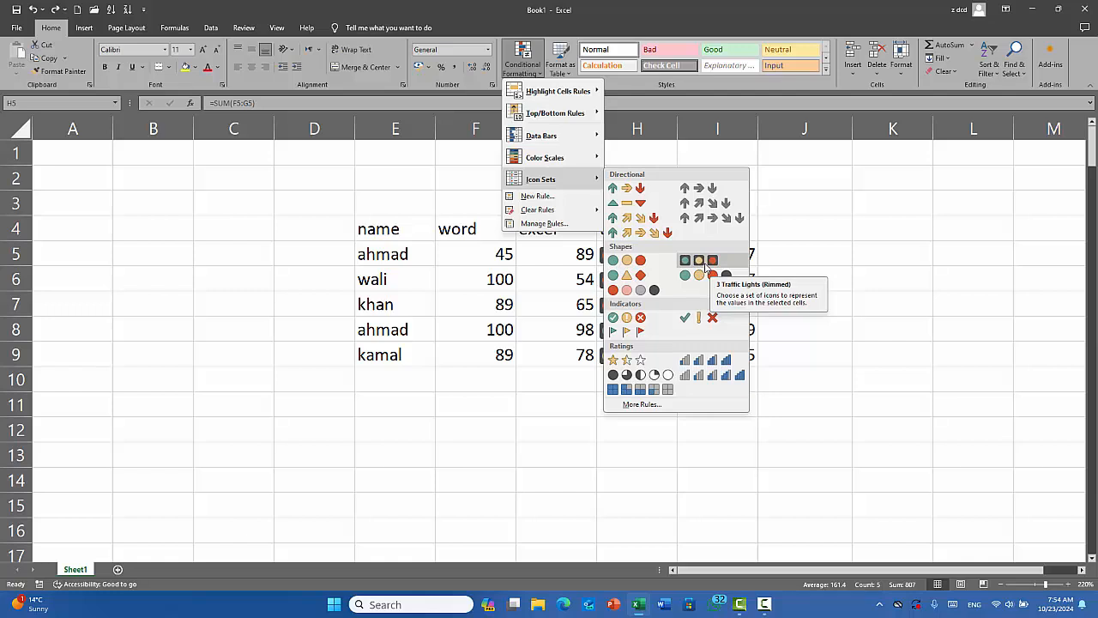
left_click(706, 268)
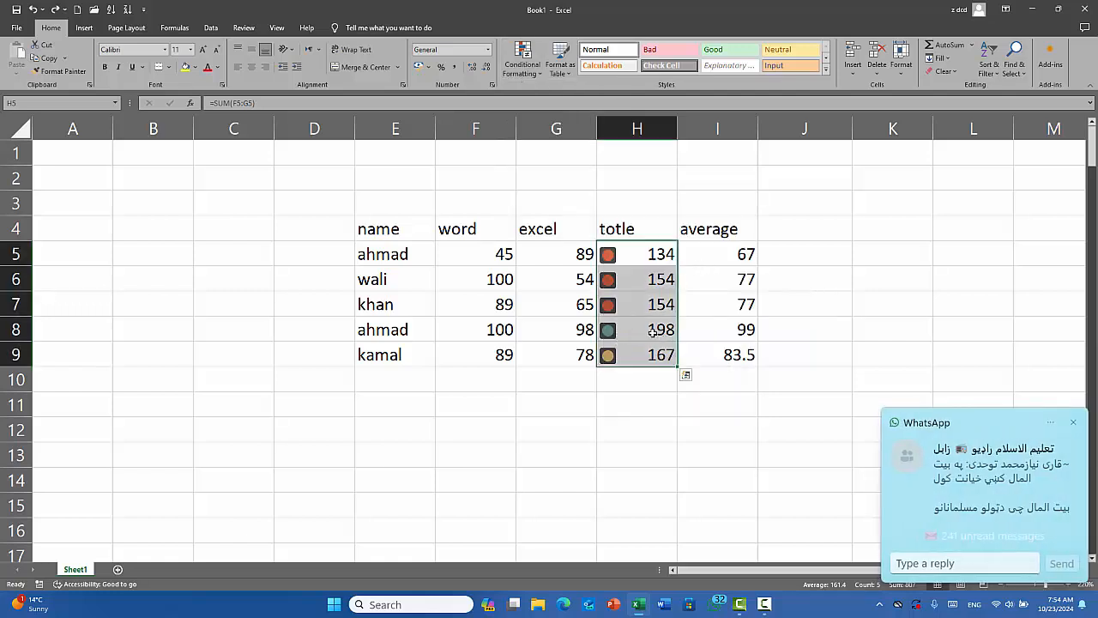
left_click(609, 358)
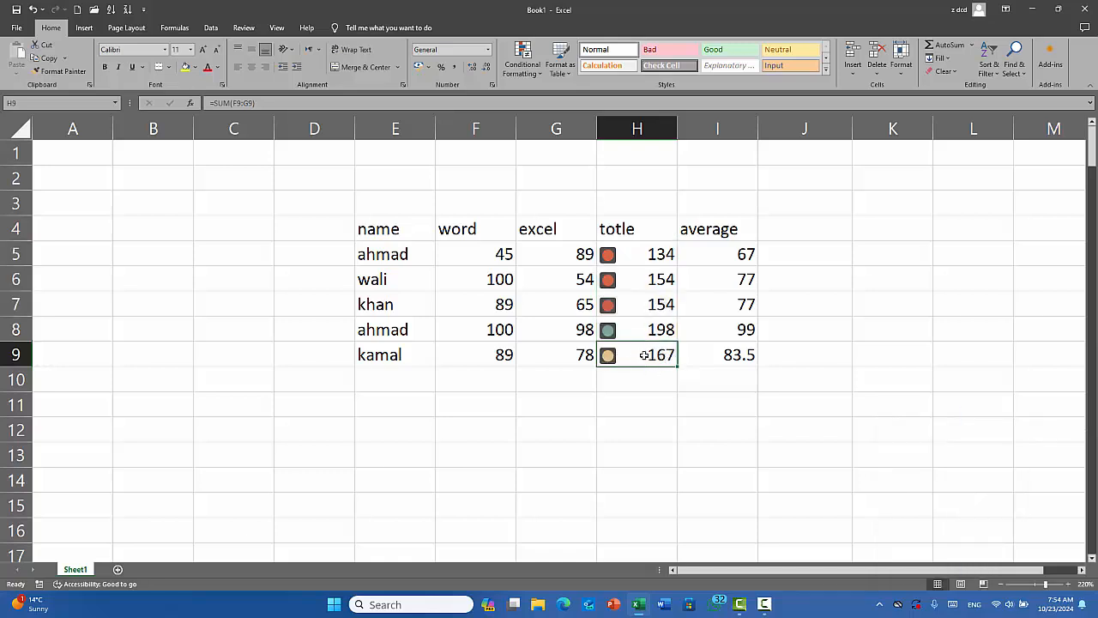
left_click_drag(630, 255, 638, 303)
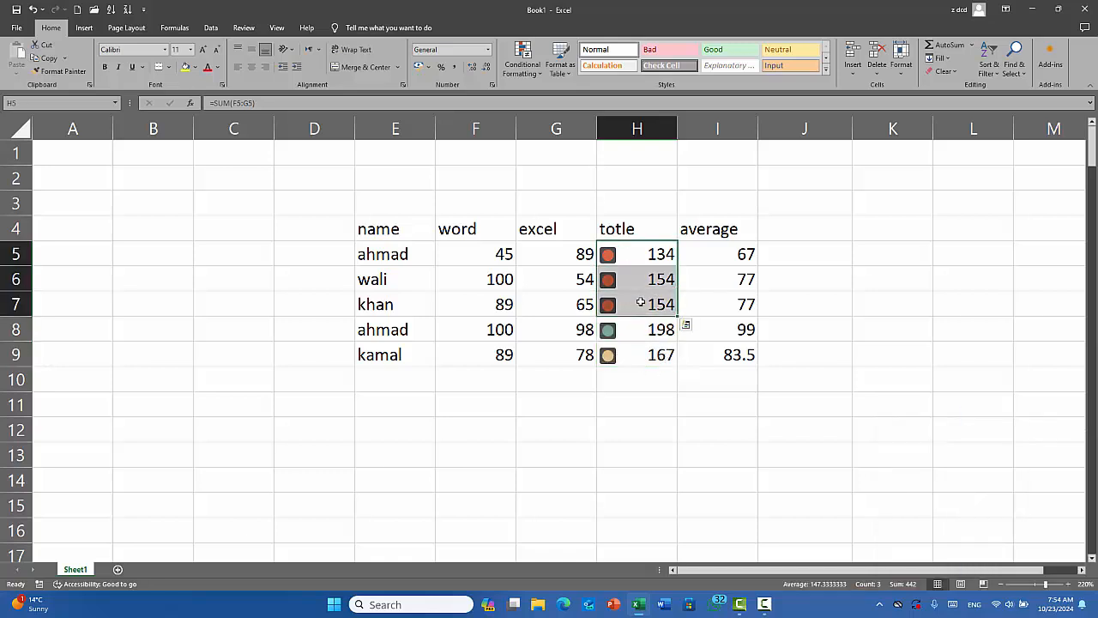
key("shift+Down")
key("shift+Down")
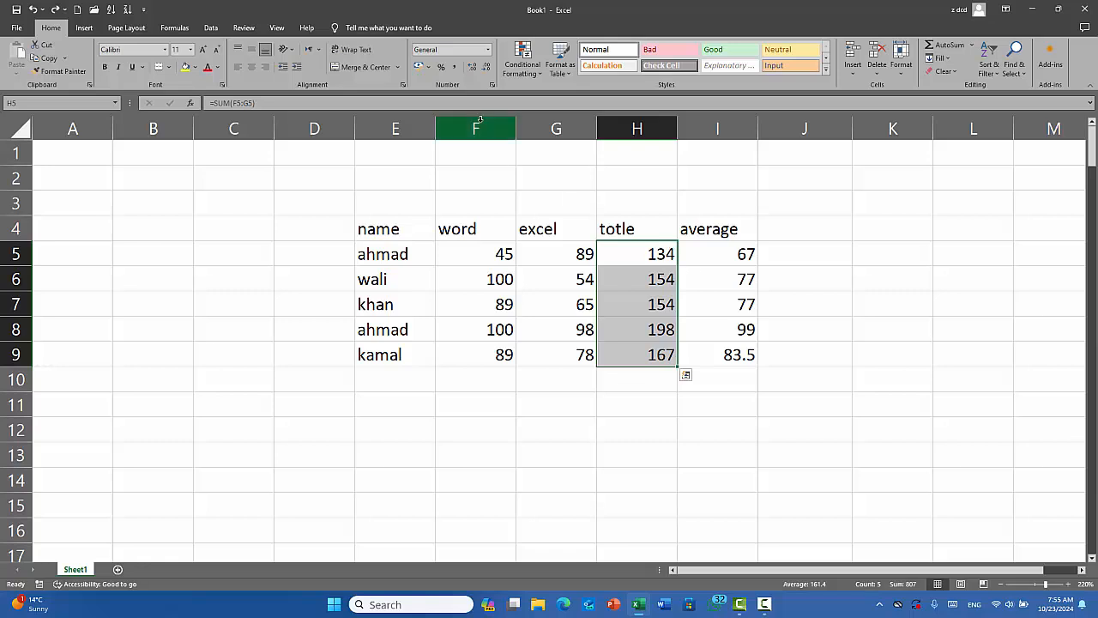
- Apply the icon set of circled check, exclamation and cross symbols to the totals in H5:H9, check the icons, then undo it
left_click(512, 57)
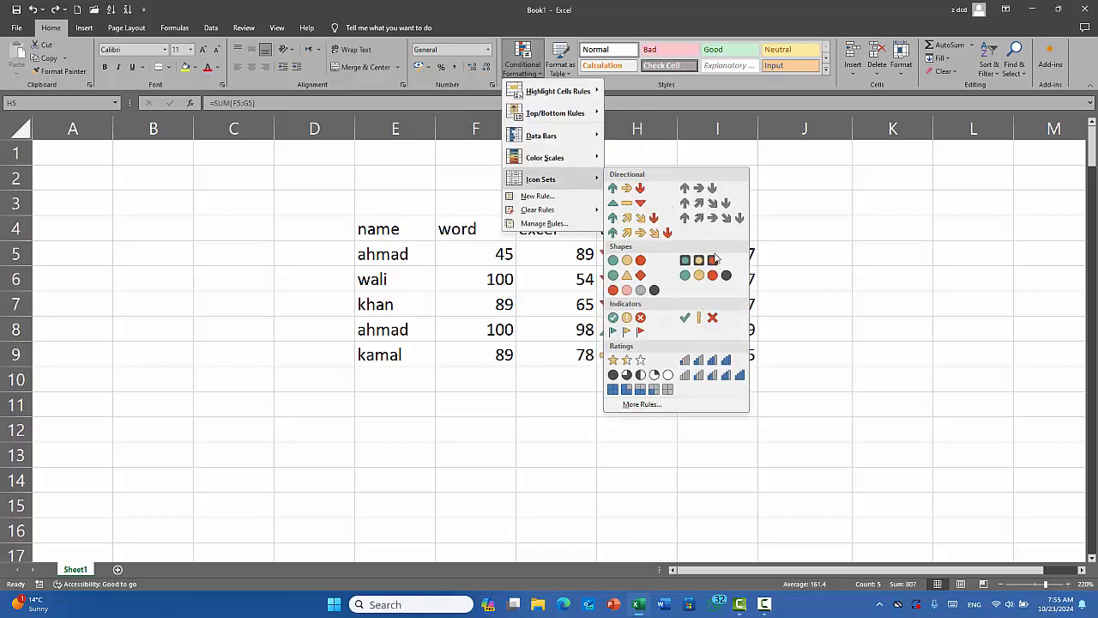
left_click(632, 318)
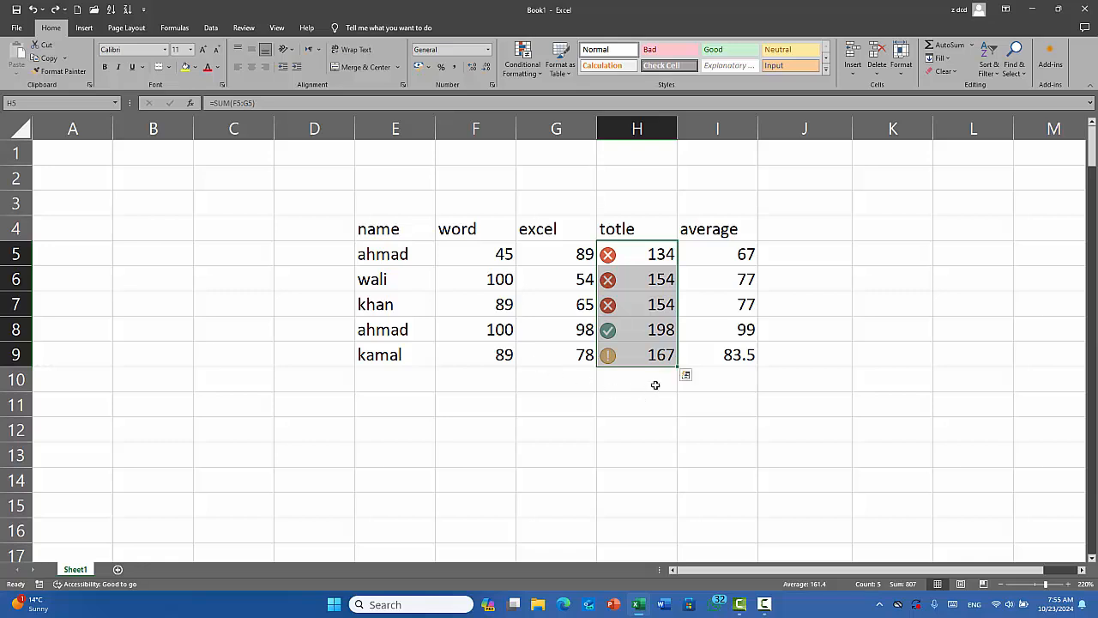
left_click(622, 332)
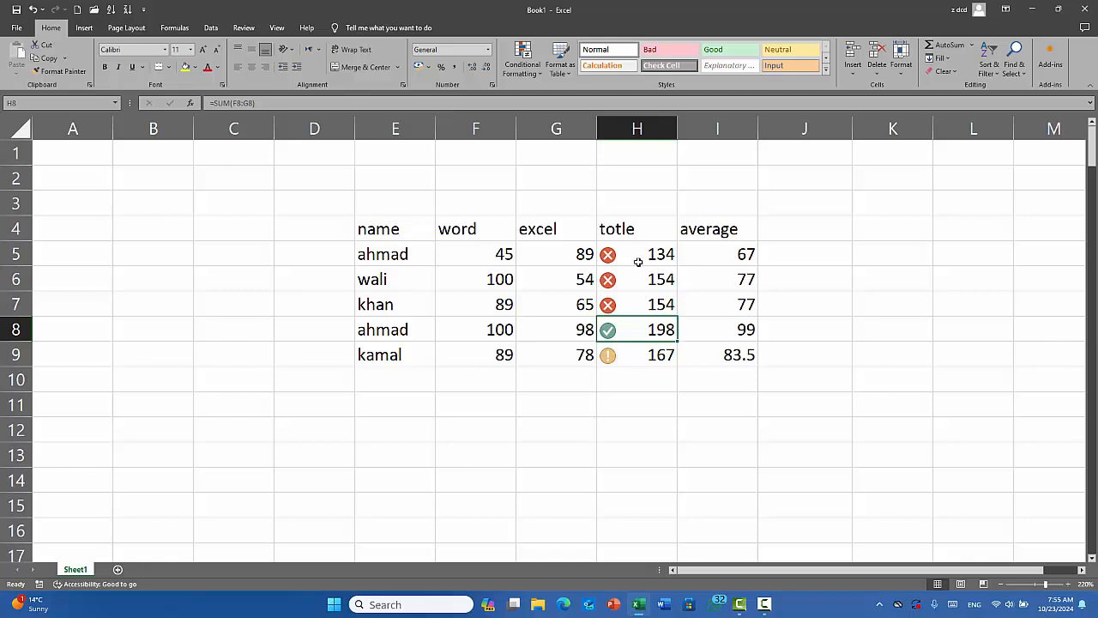
left_click_drag(635, 254, 632, 305)
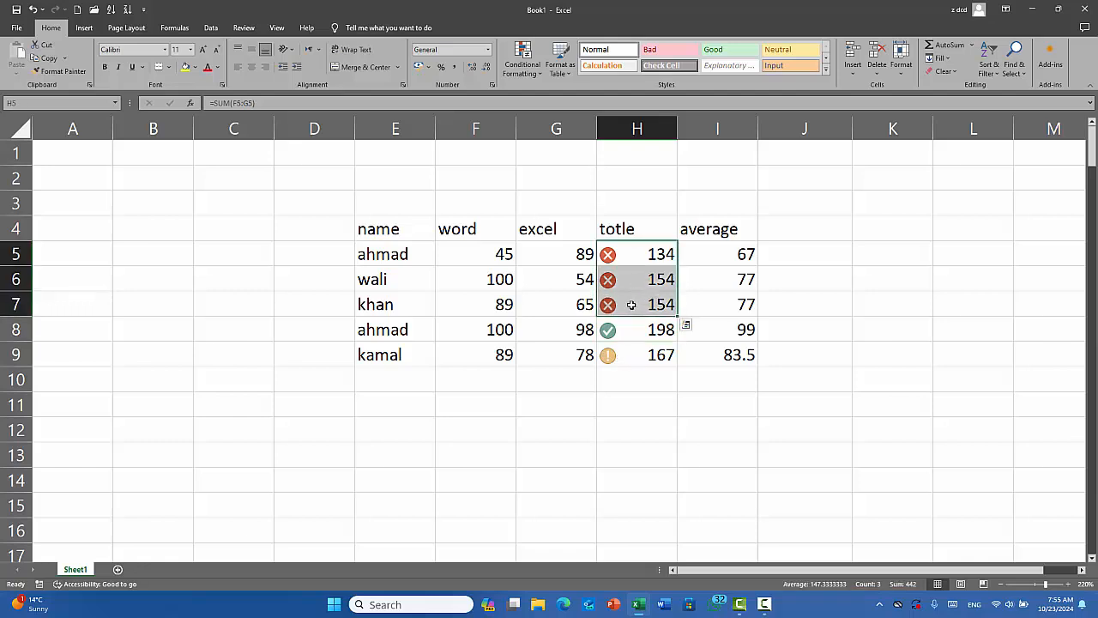
left_click(533, 301)
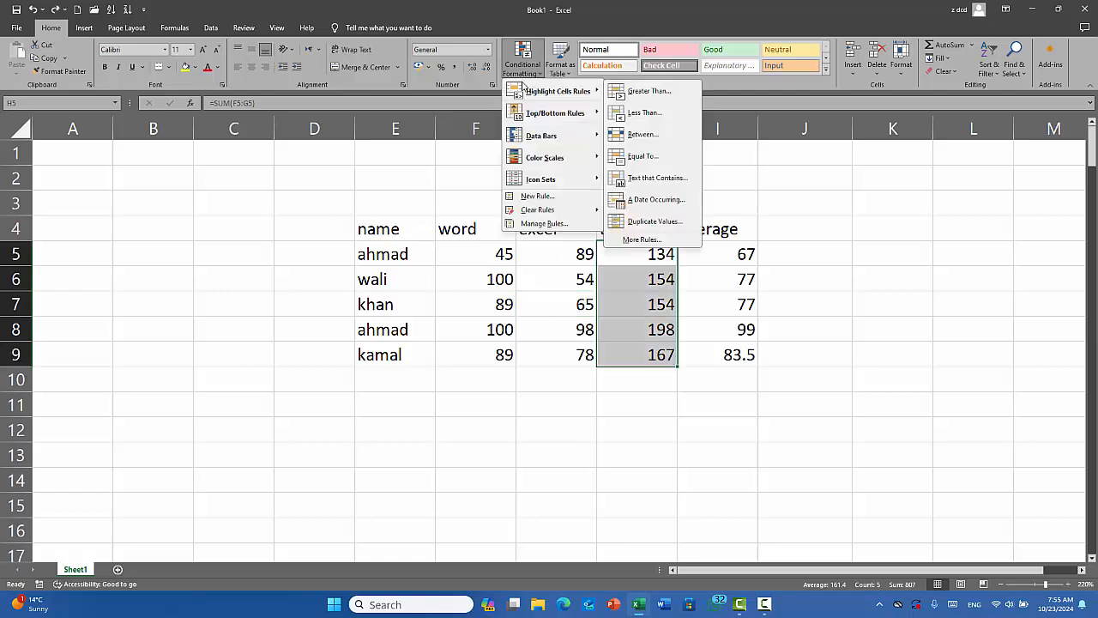
- Start a new 2-color scale formatting rule for the totals in H5:H9 with the minimum type Number and value 170
left_click(520, 67)
left_click(520, 68)
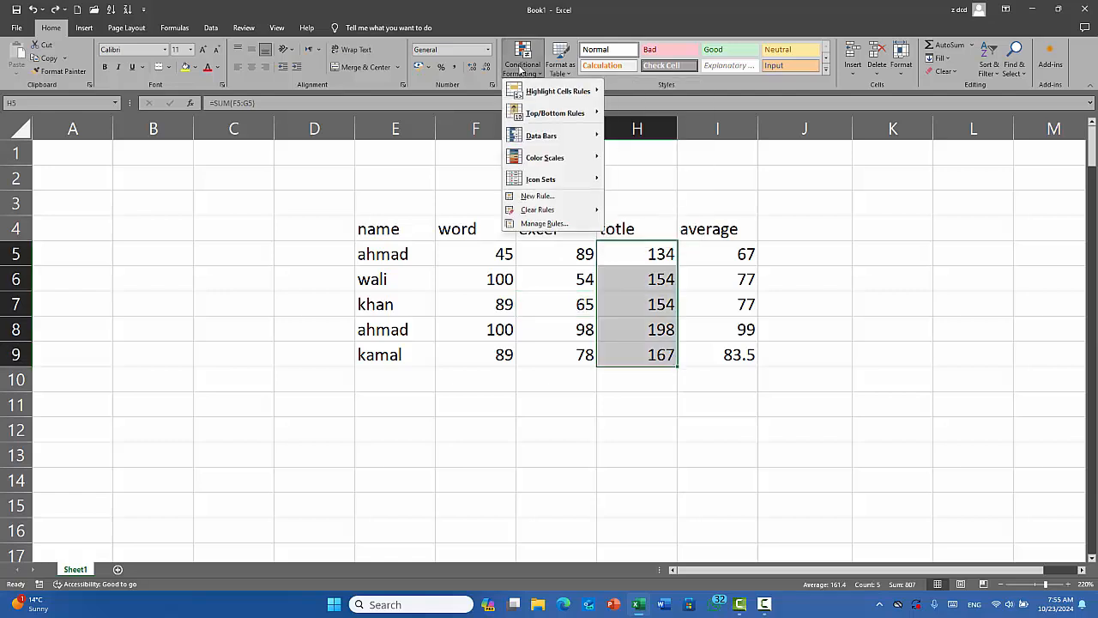
left_click(520, 69)
left_click(522, 66)
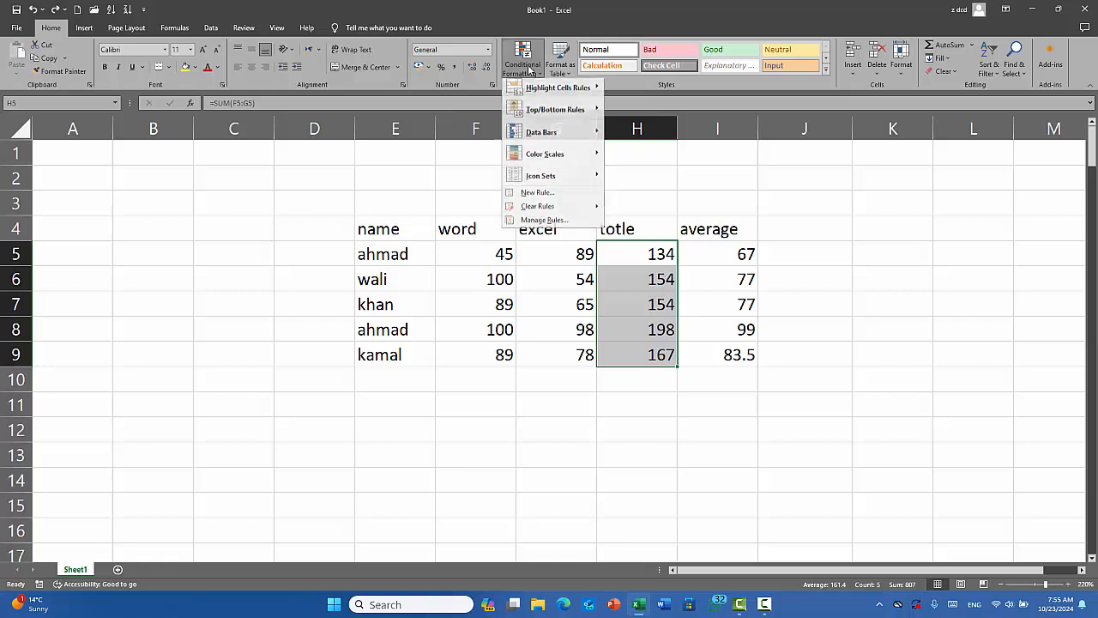
mouse_move(542, 178)
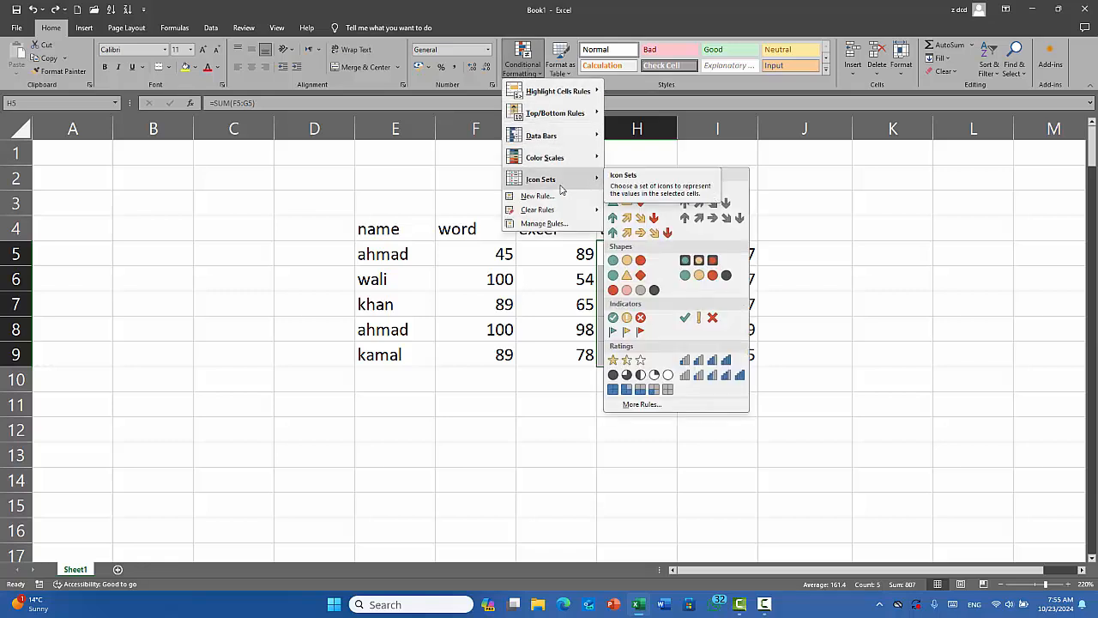
left_click(562, 204)
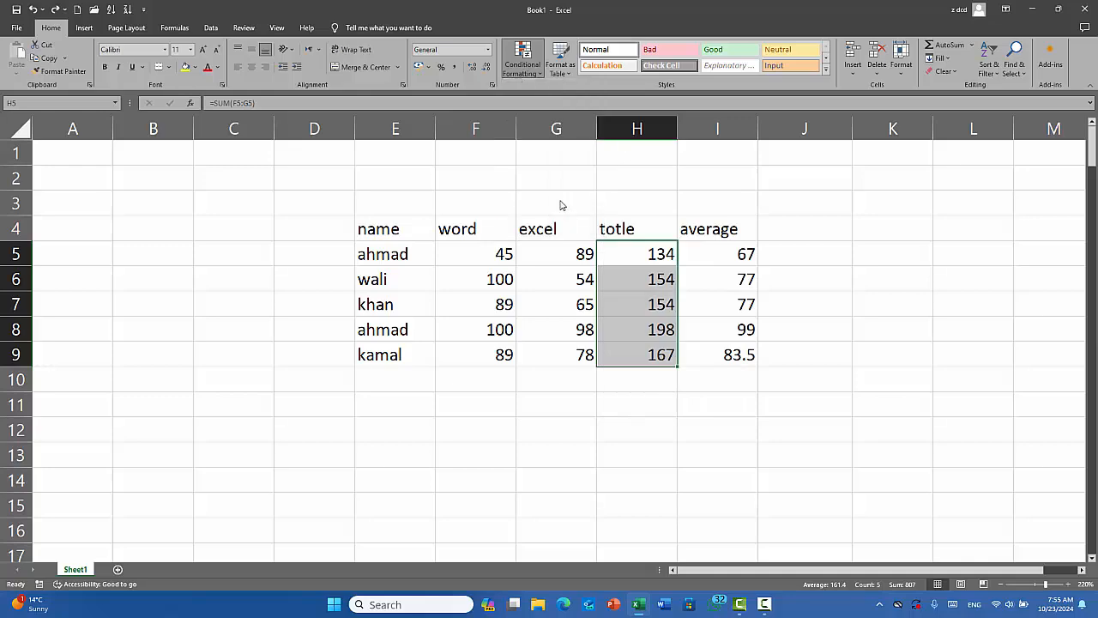
left_click_drag(299, 230, 349, 183)
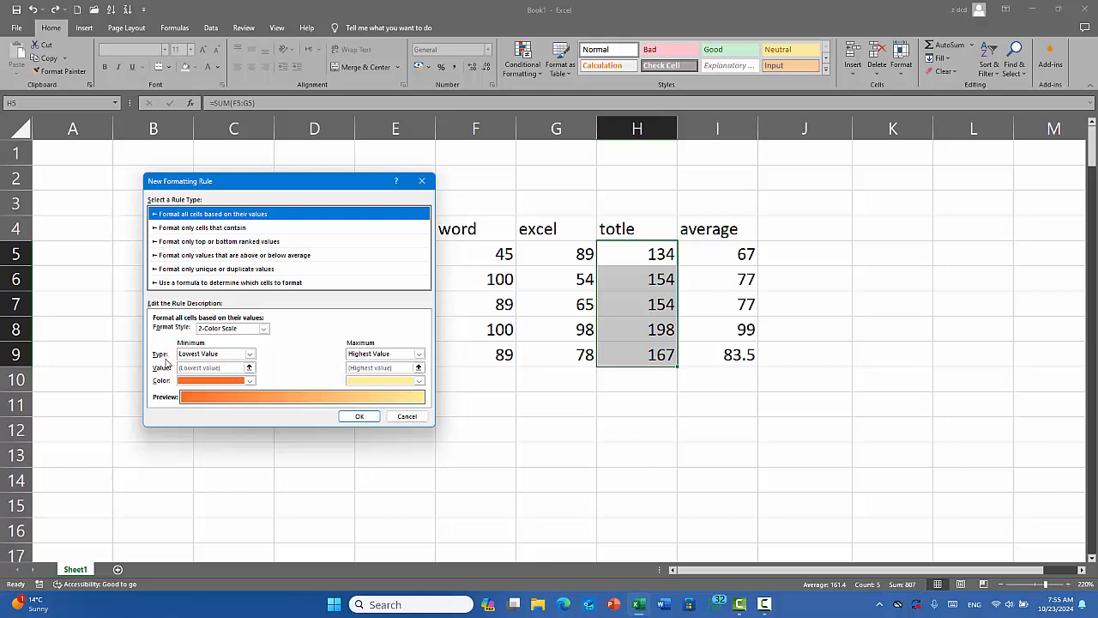
left_click(248, 354)
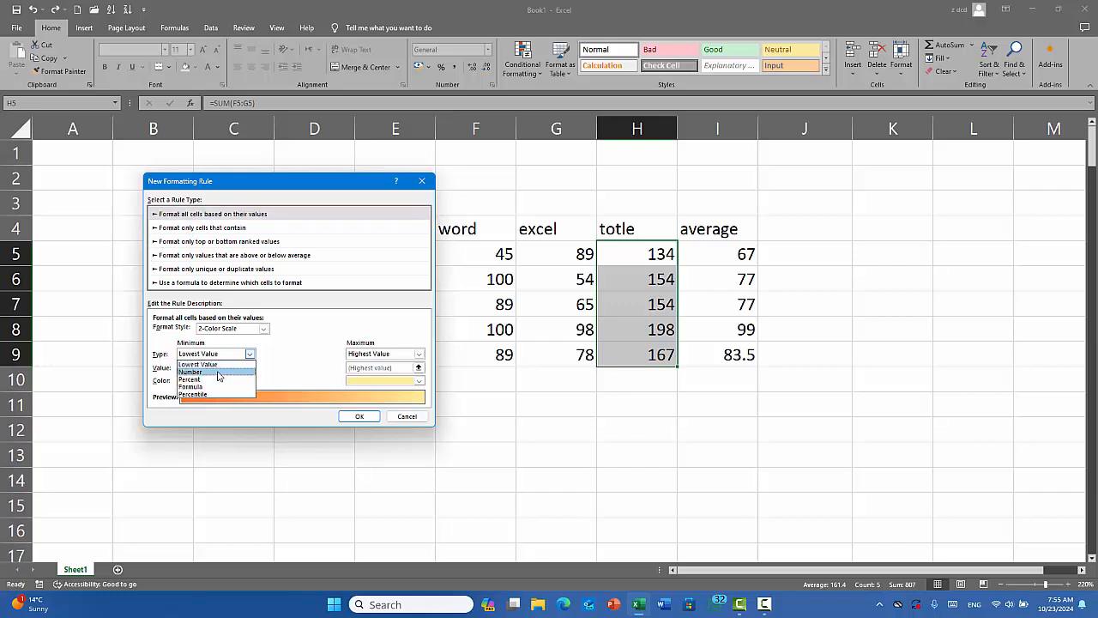
left_click(218, 373)
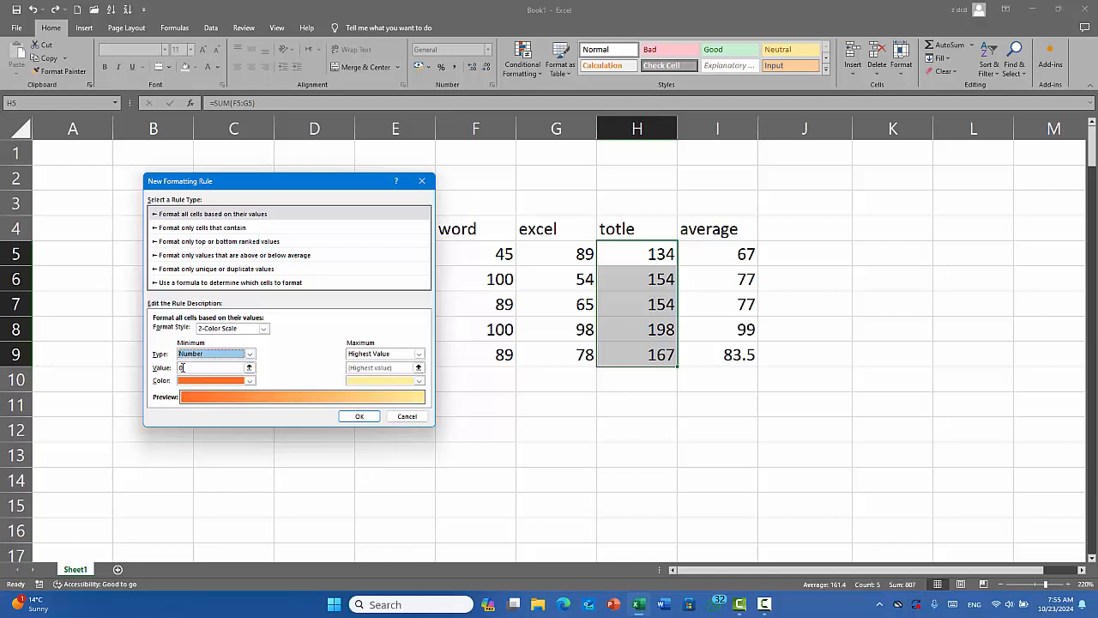
left_click(182, 367)
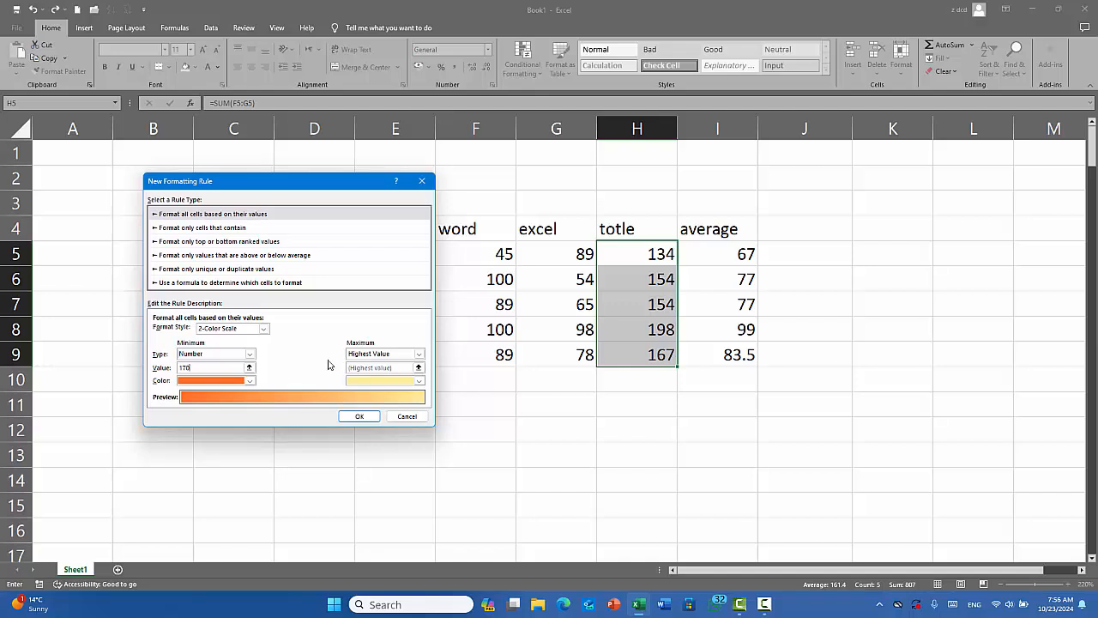
- Apply the rule with a blue minimum color and an orange maximum color, and check the color of each total
left_click(249, 380)
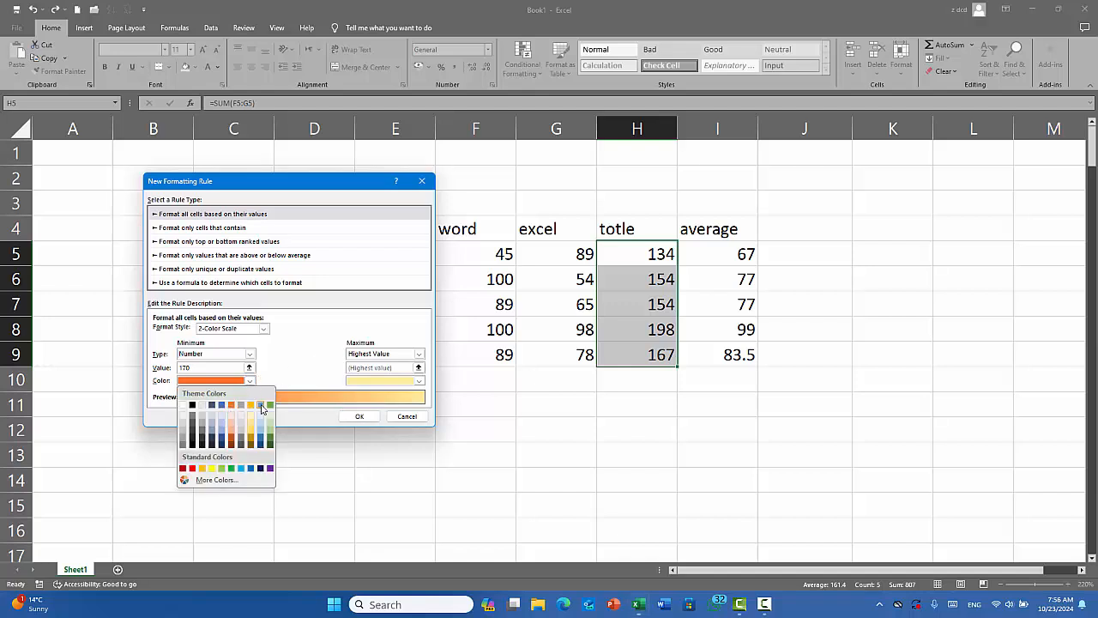
left_click(260, 405)
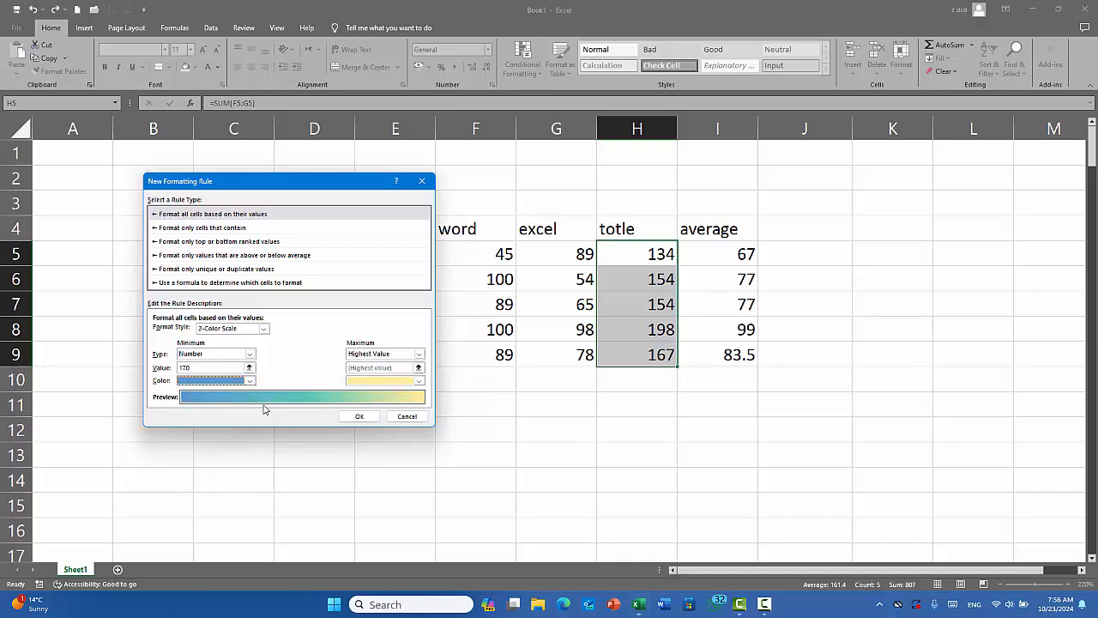
left_click(419, 381)
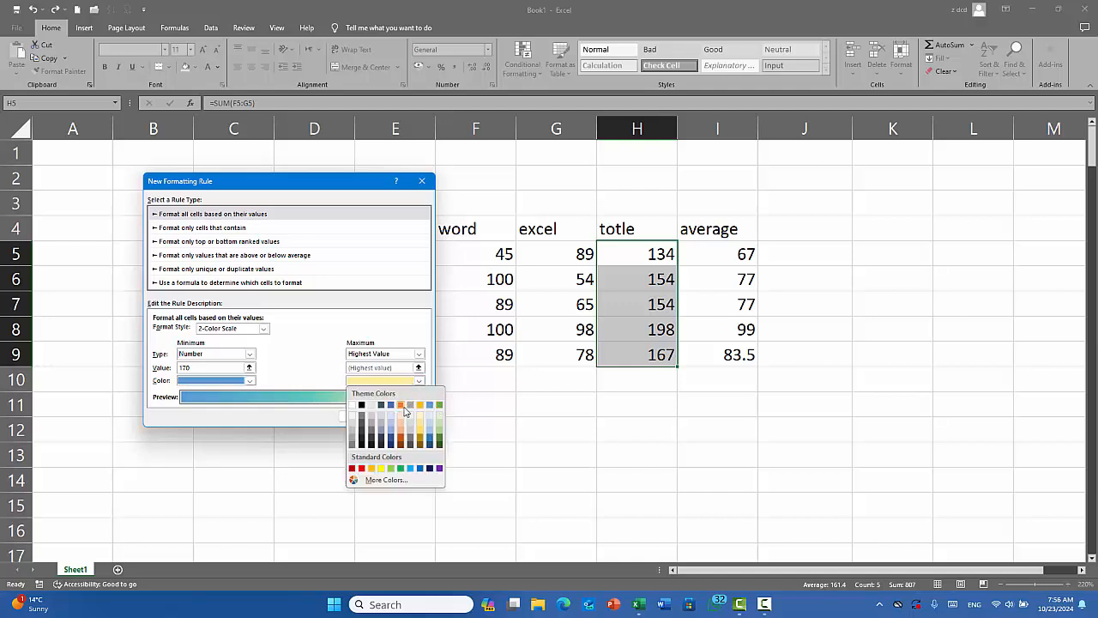
left_click(401, 409)
left_click(359, 418)
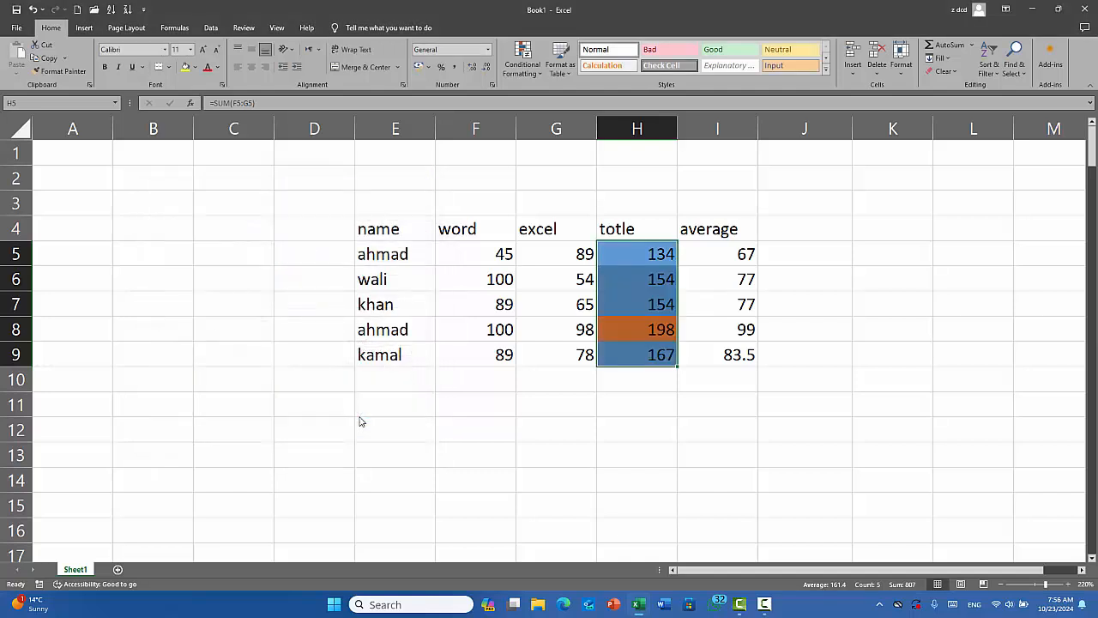
left_click(505, 438)
left_click(657, 337)
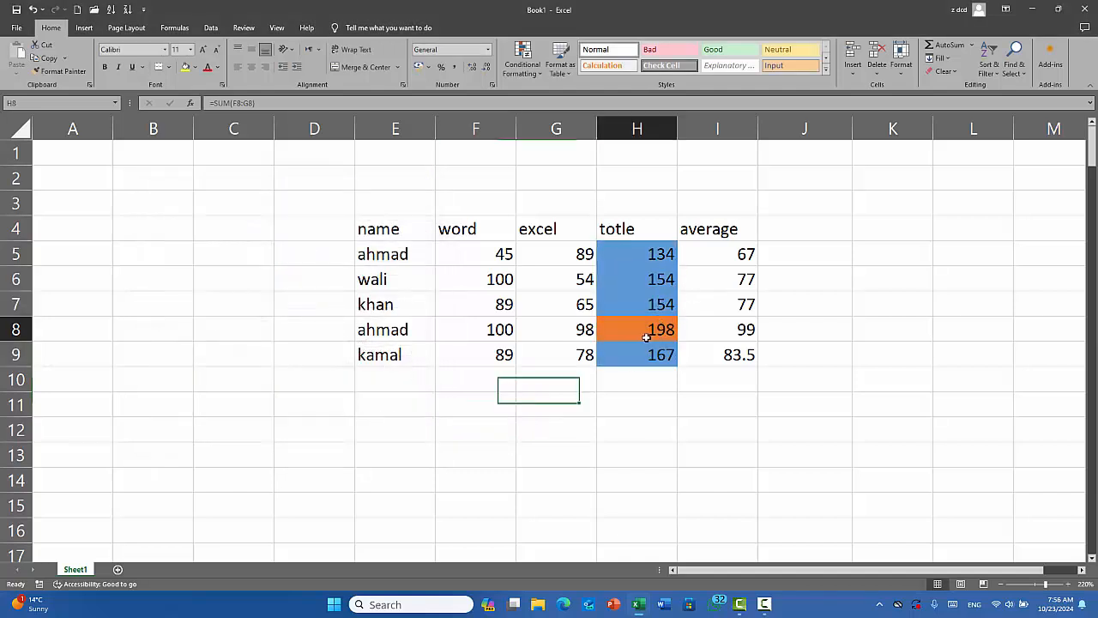
left_click_drag(638, 248, 635, 304)
left_click(638, 355)
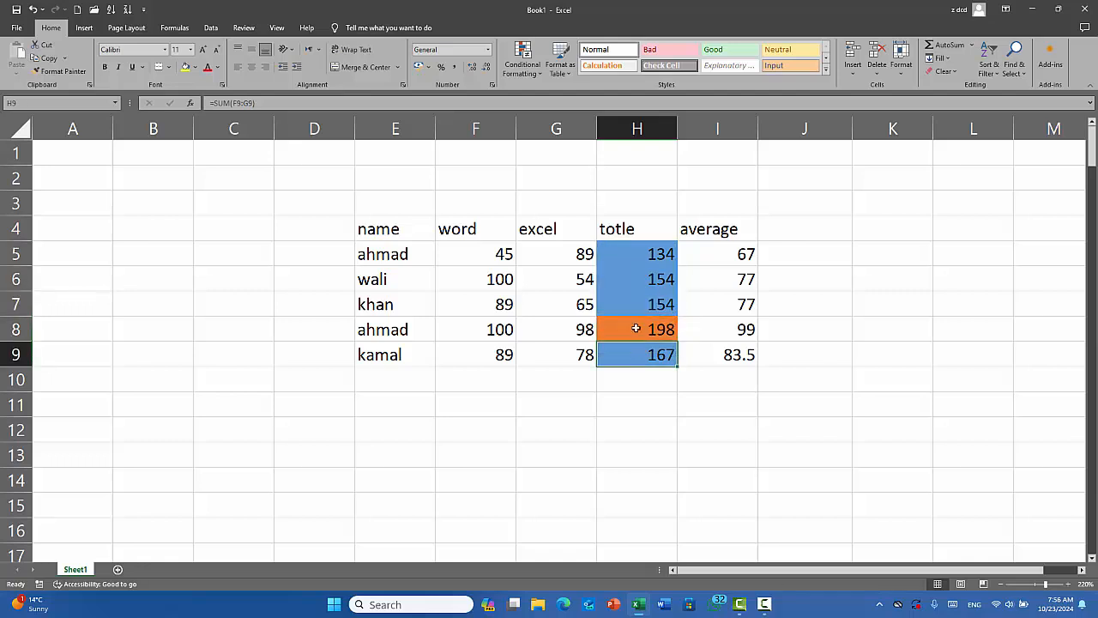
left_click(634, 304)
left_click(624, 253)
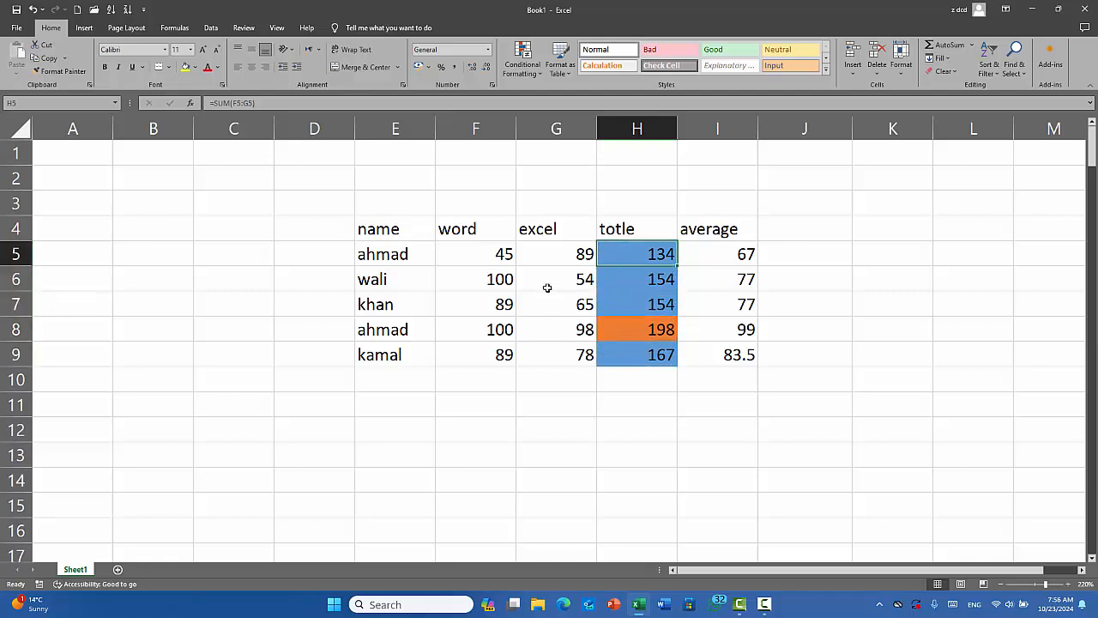
- Clear the conditional formatting rules from the entire sheet
left_click(525, 67)
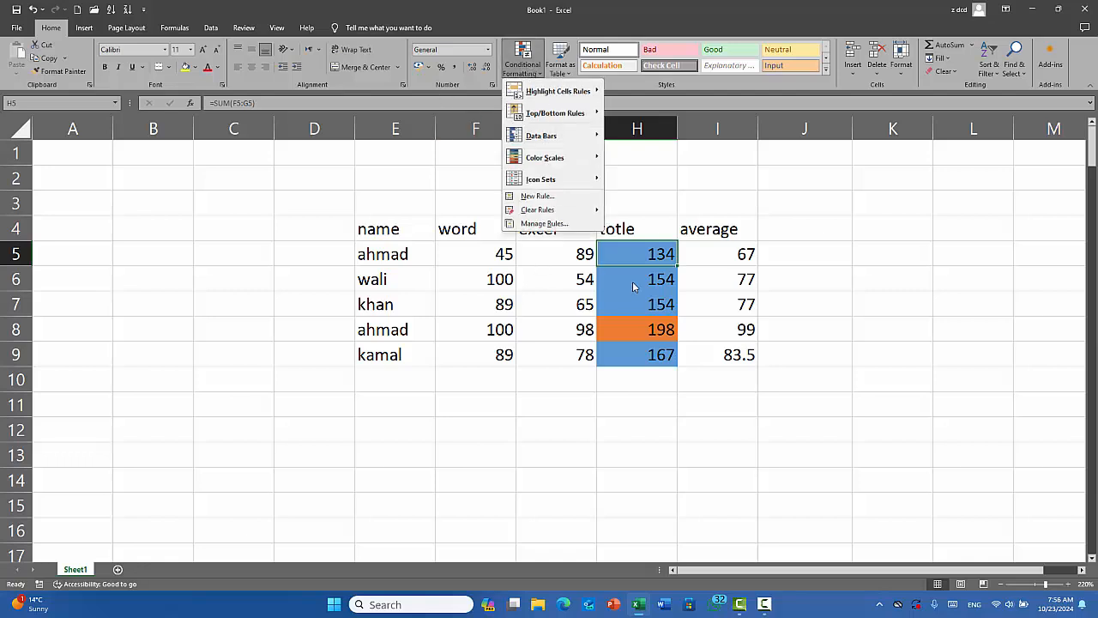
left_click(630, 244)
left_click_drag(631, 249, 644, 356)
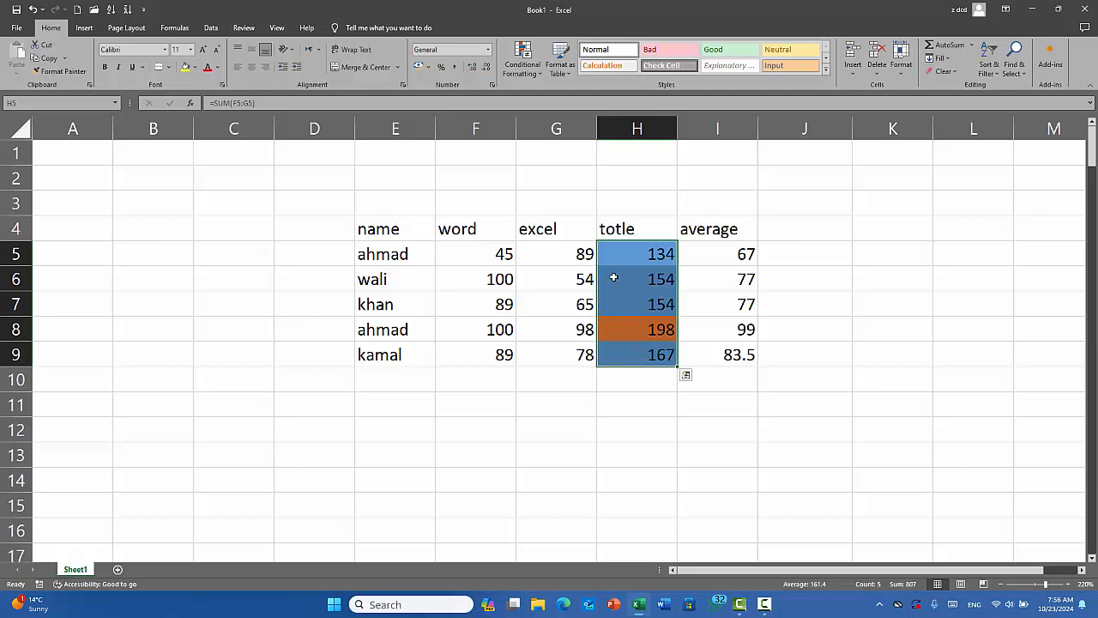
left_click(524, 62)
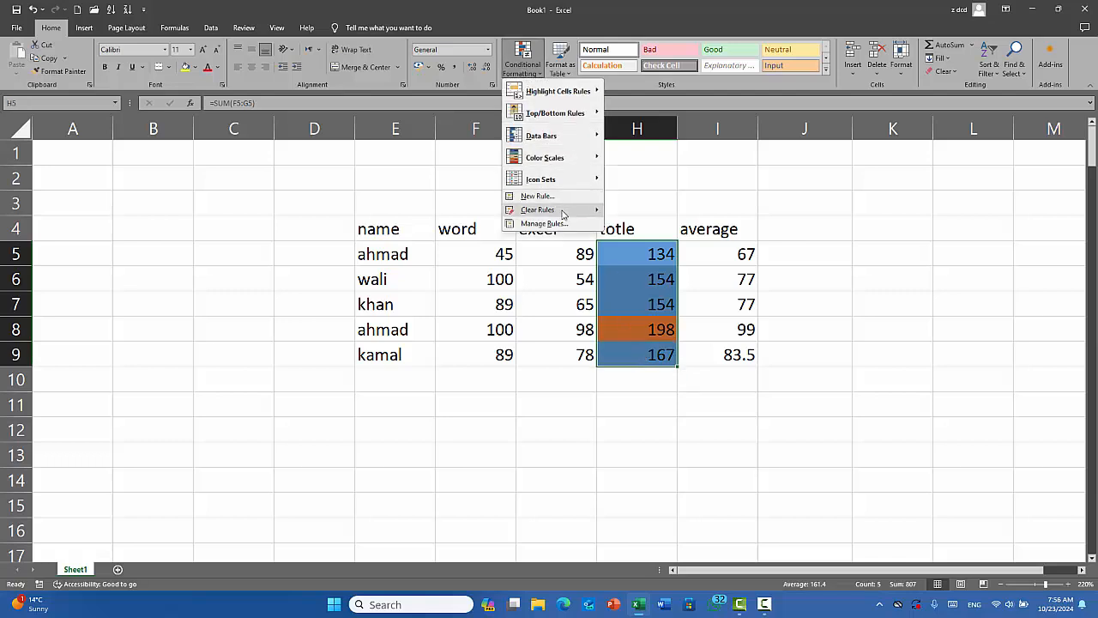
mouse_move(564, 213)
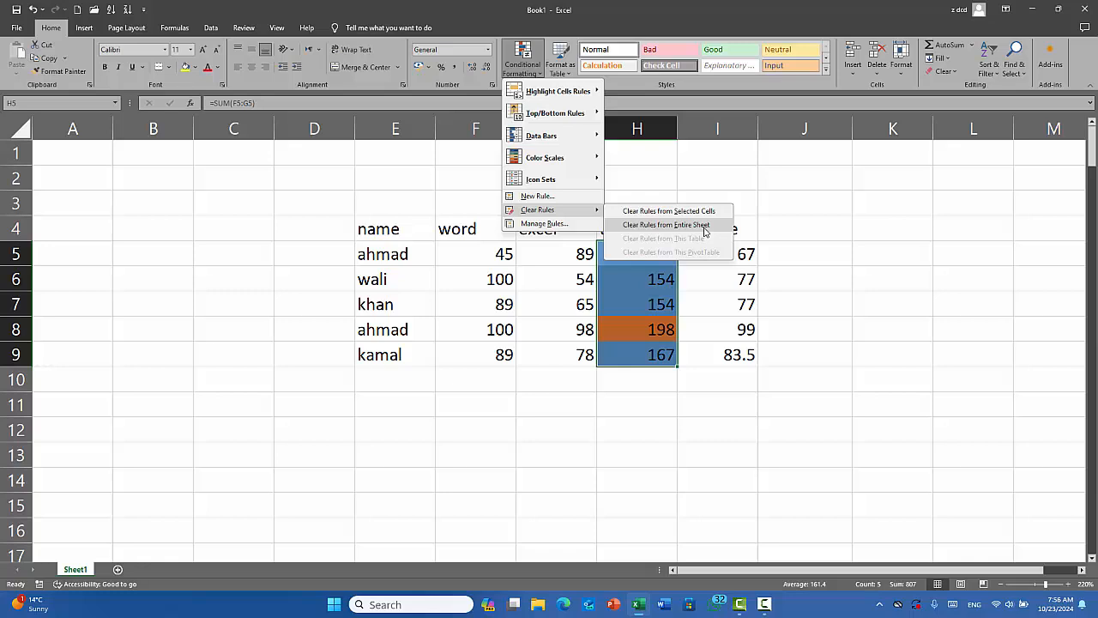
left_click(705, 224)
left_click(477, 294)
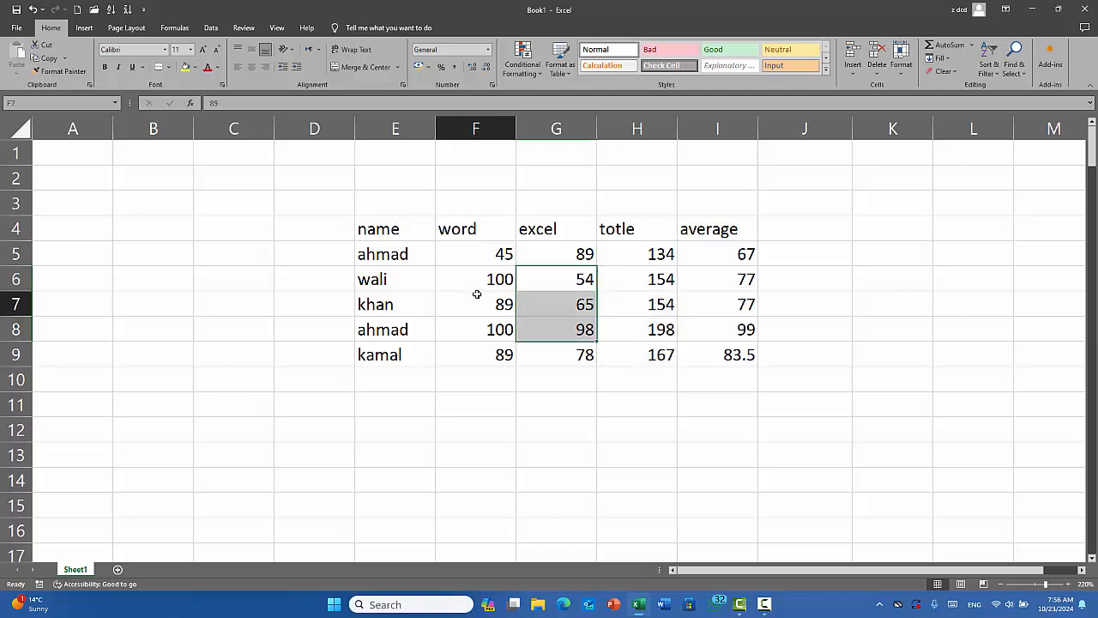